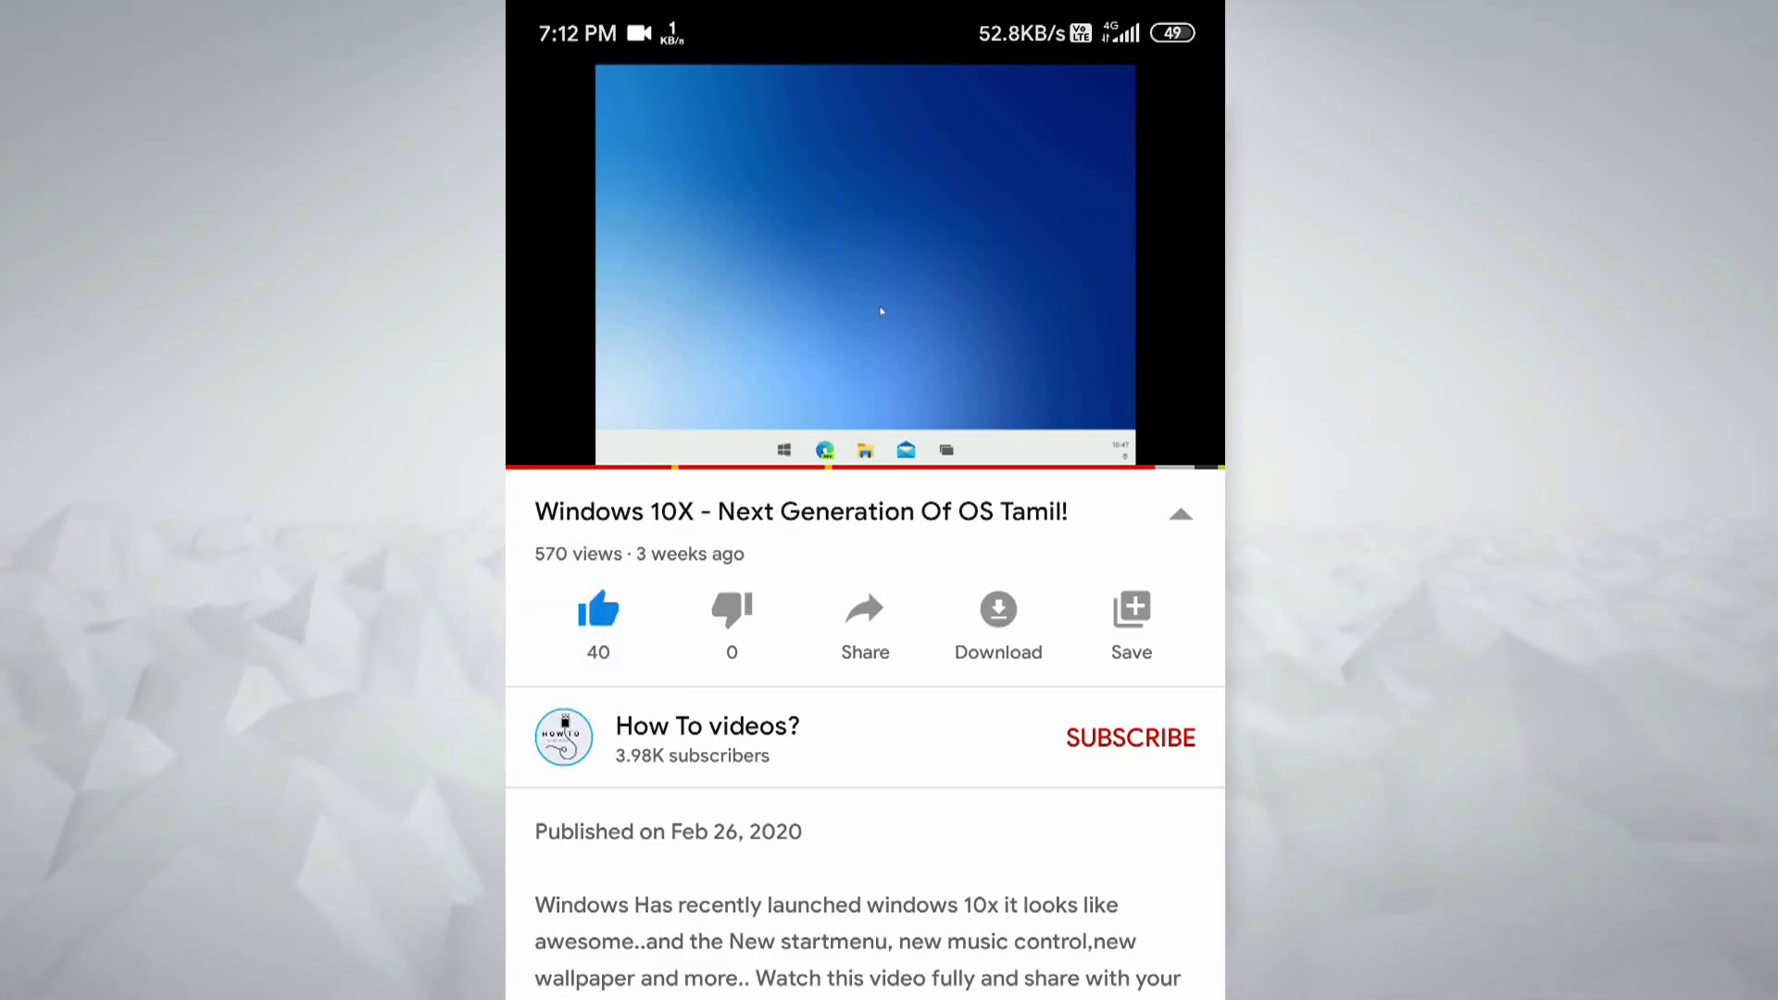
- Subscribe to the How To videos? channel and set its notifications to All
{"action": "left_click", "coordinate": [1131, 737]}
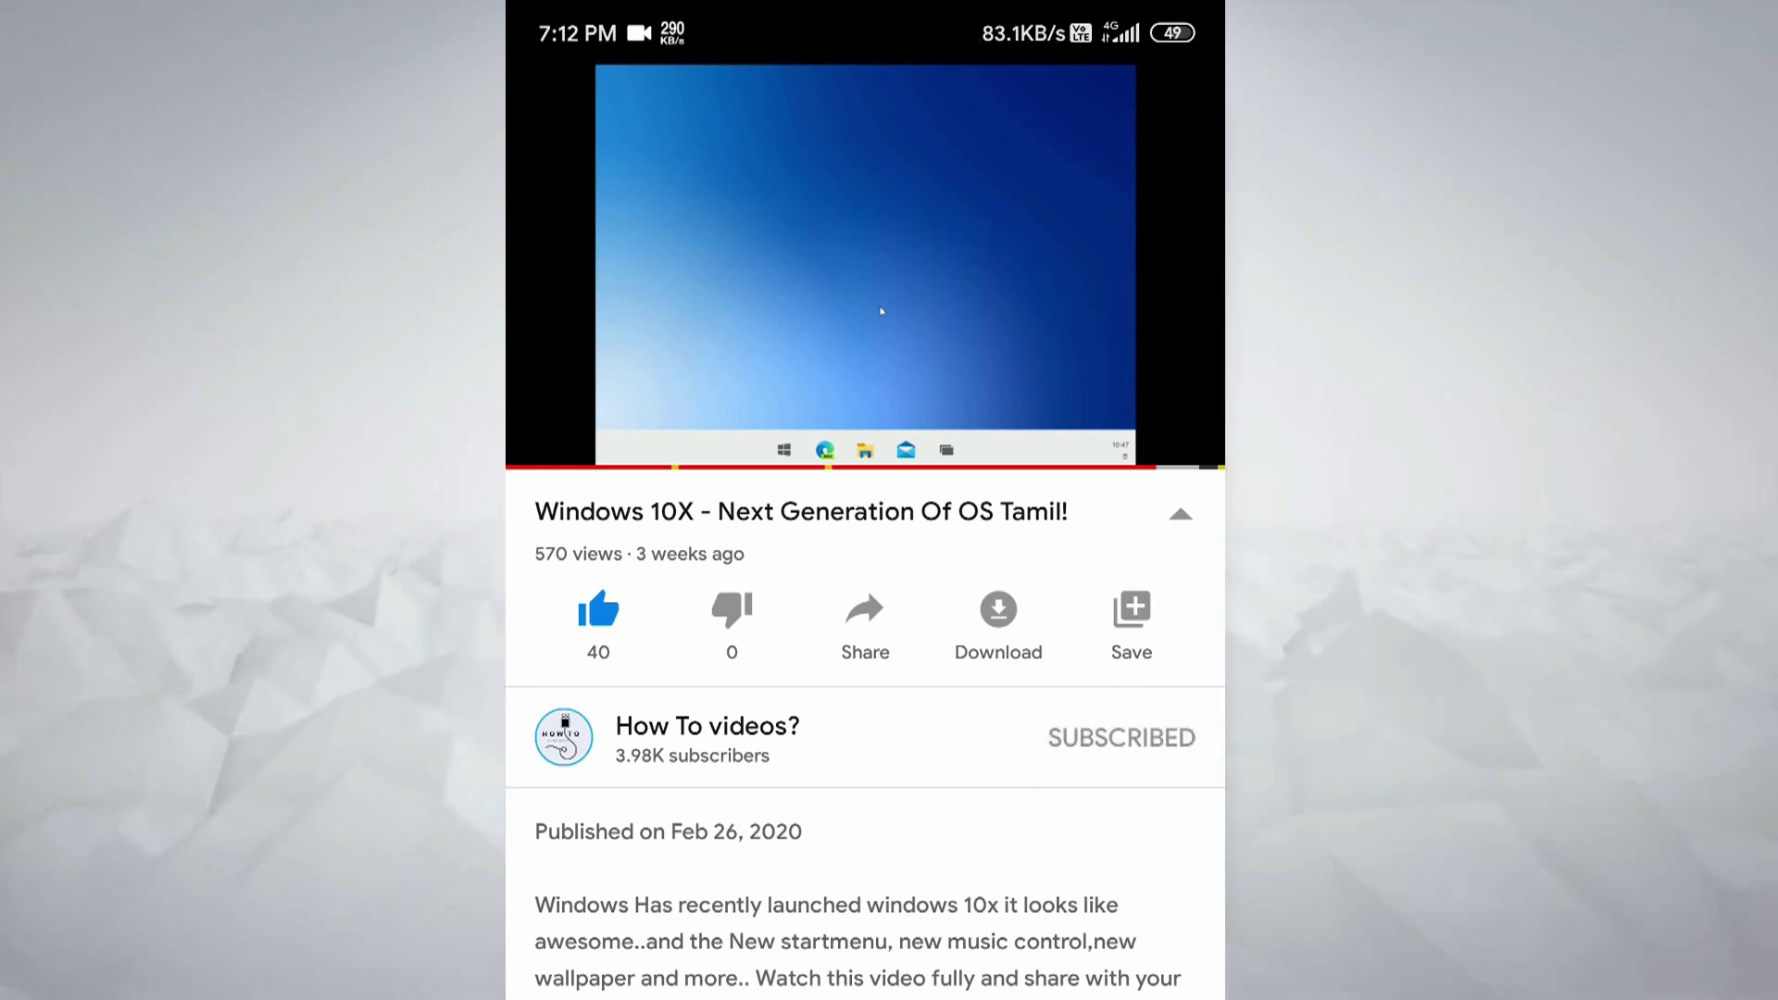
{"action": "left_click", "coordinate": [1181, 737]}
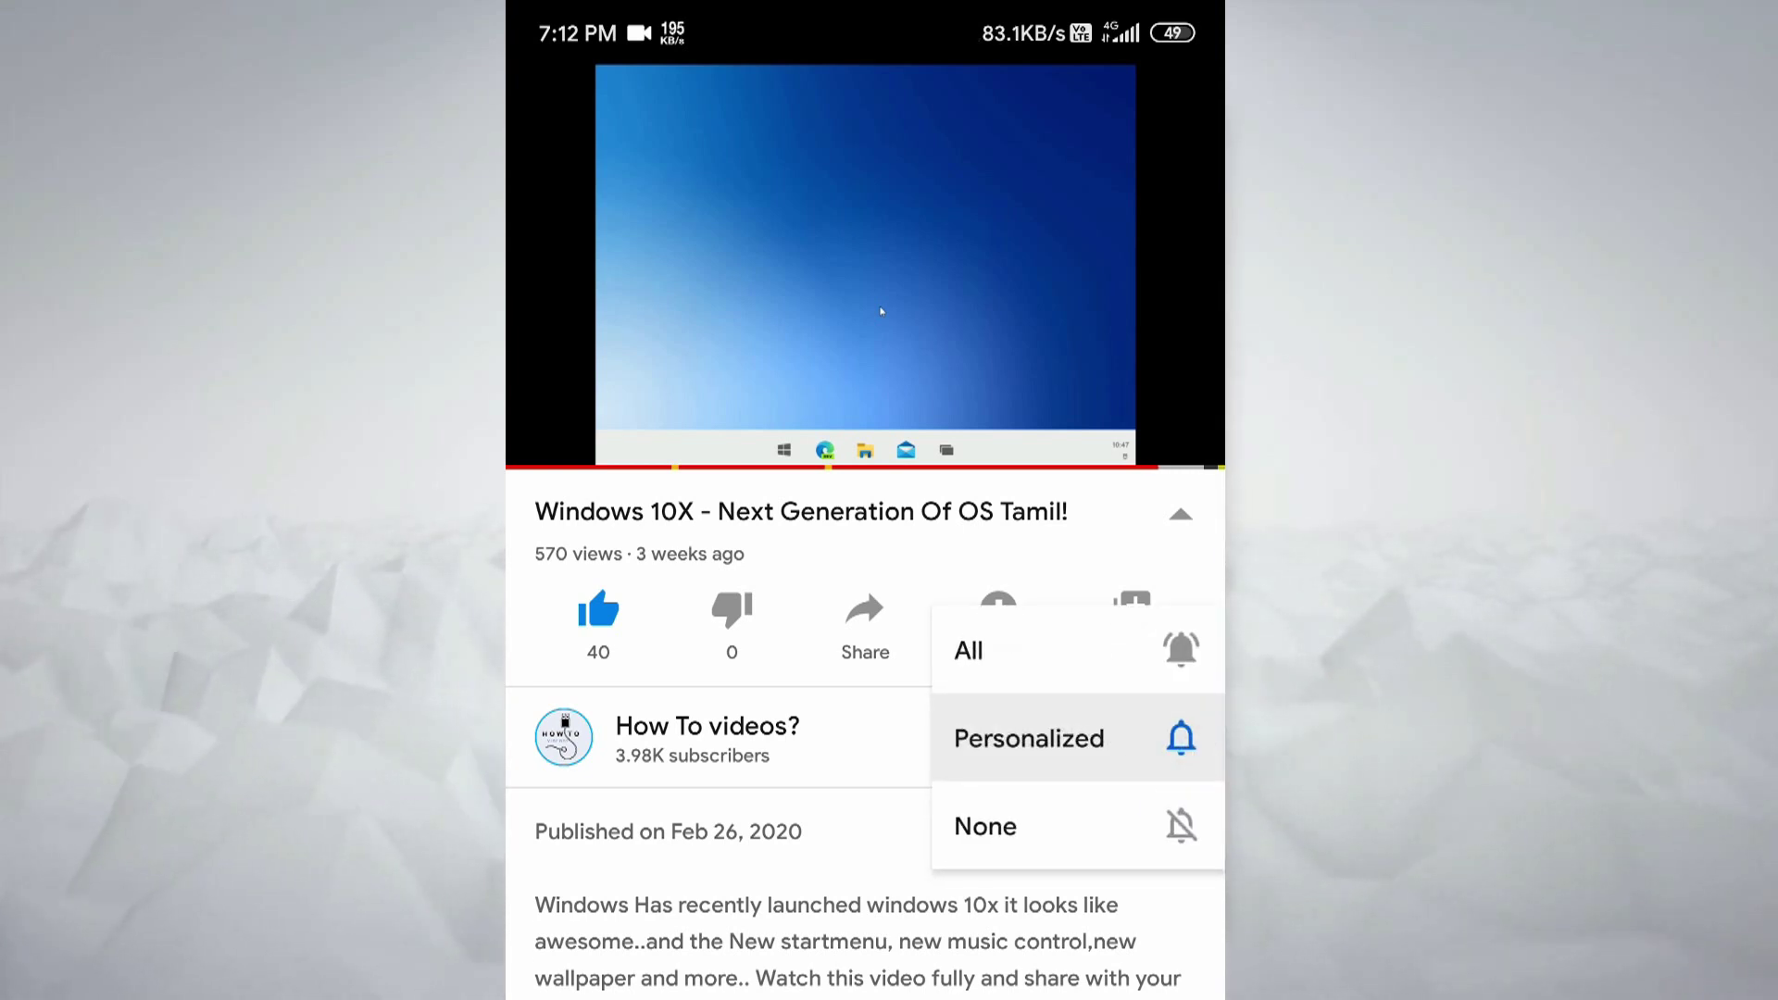
{"action": "left_click", "coordinate": [1169, 650]}
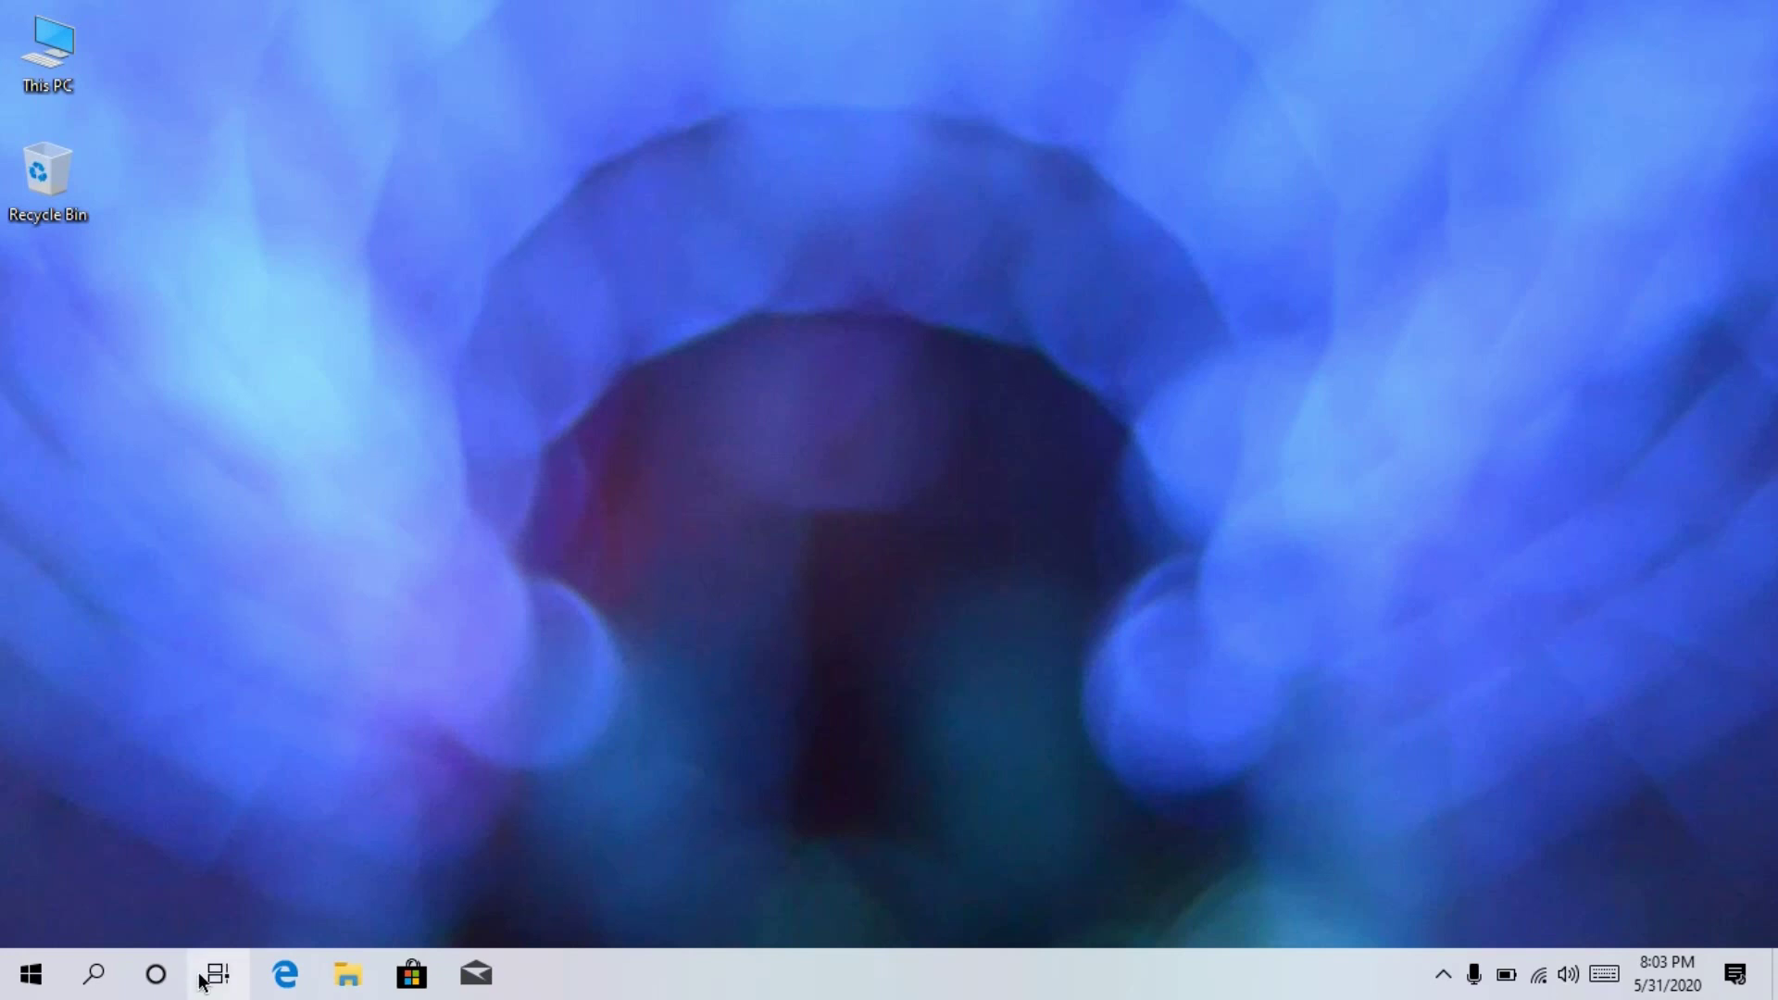
- Ask Cortana by voice "Hello Cortana how are you" and review the conversation in a maximized window
{"action": "left_click", "coordinate": [159, 975]}
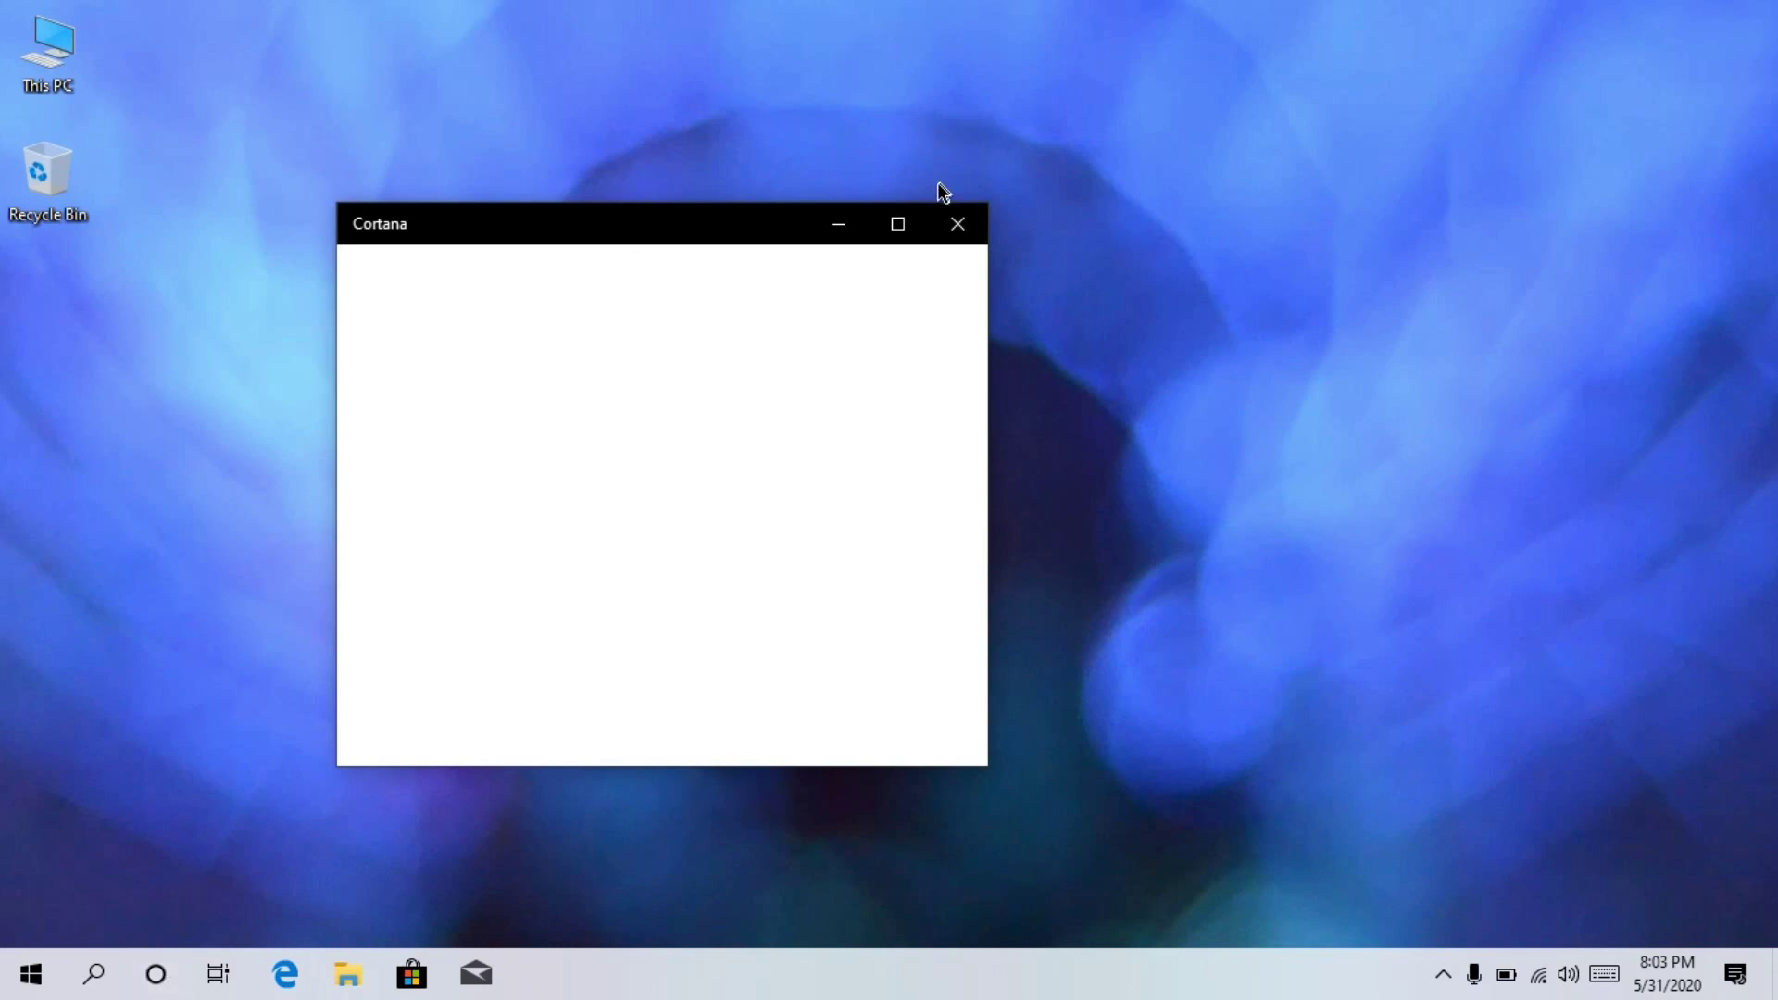
{"action": "left_click", "coordinate": [898, 224]}
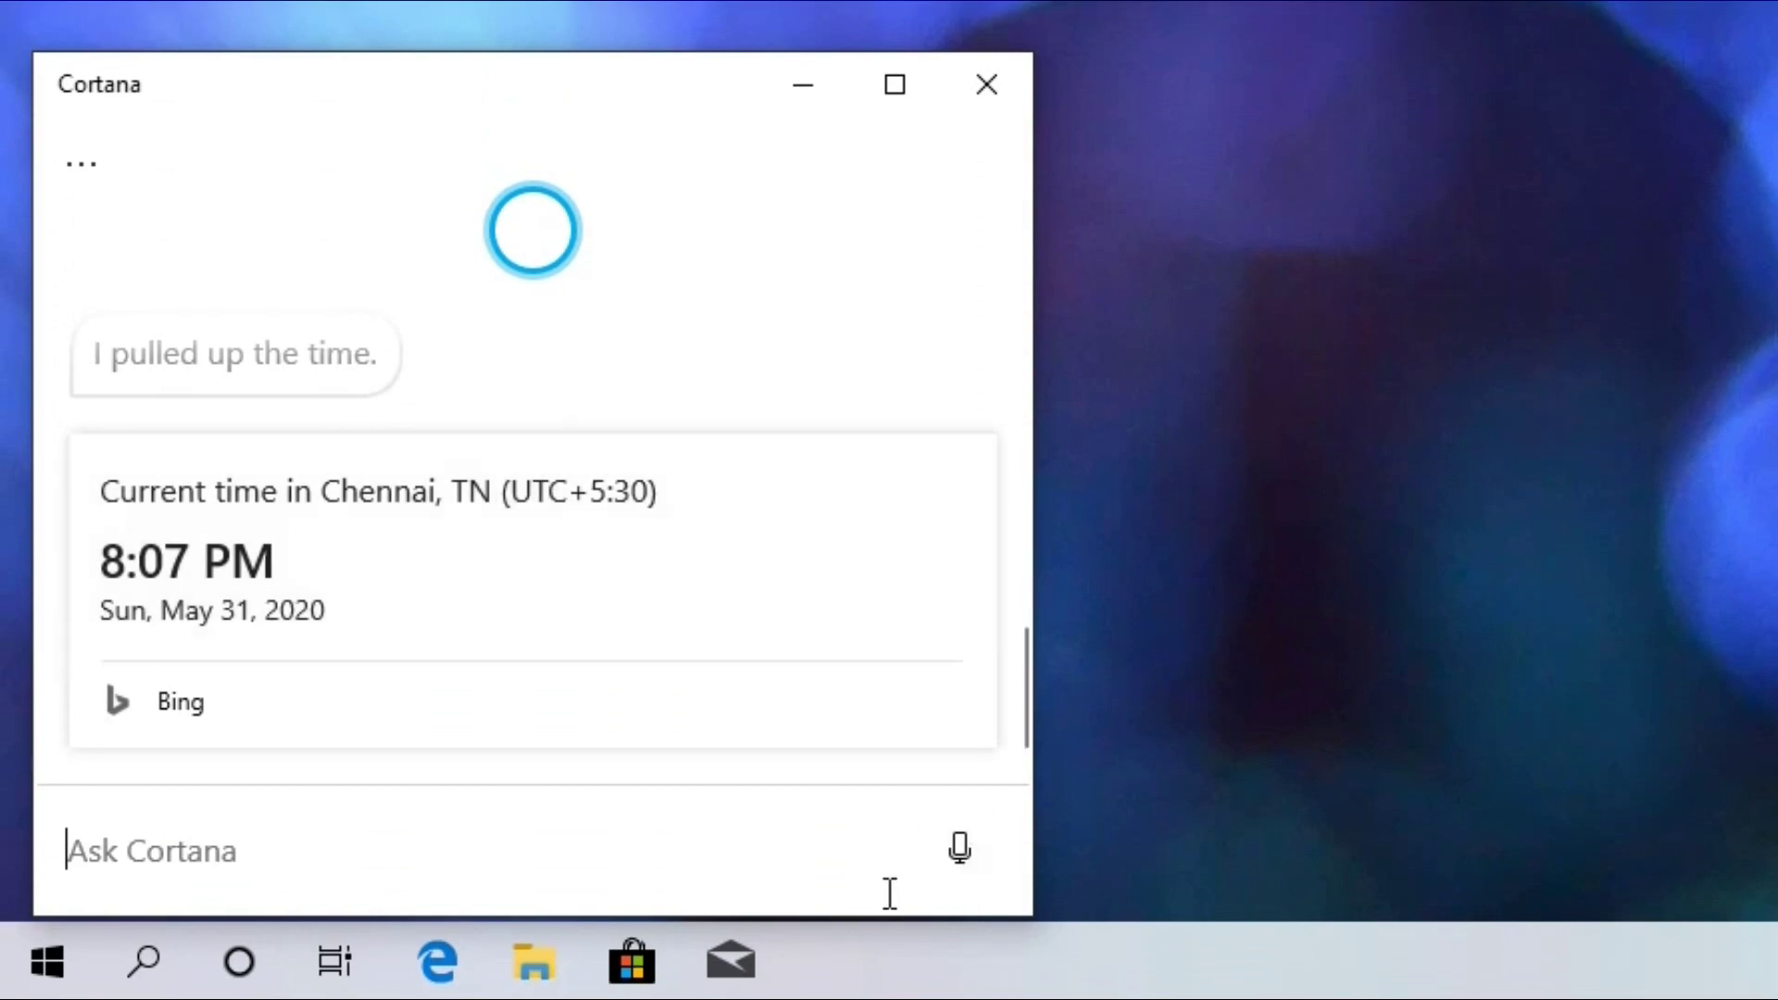
{"action": "left_click", "coordinate": [954, 862]}
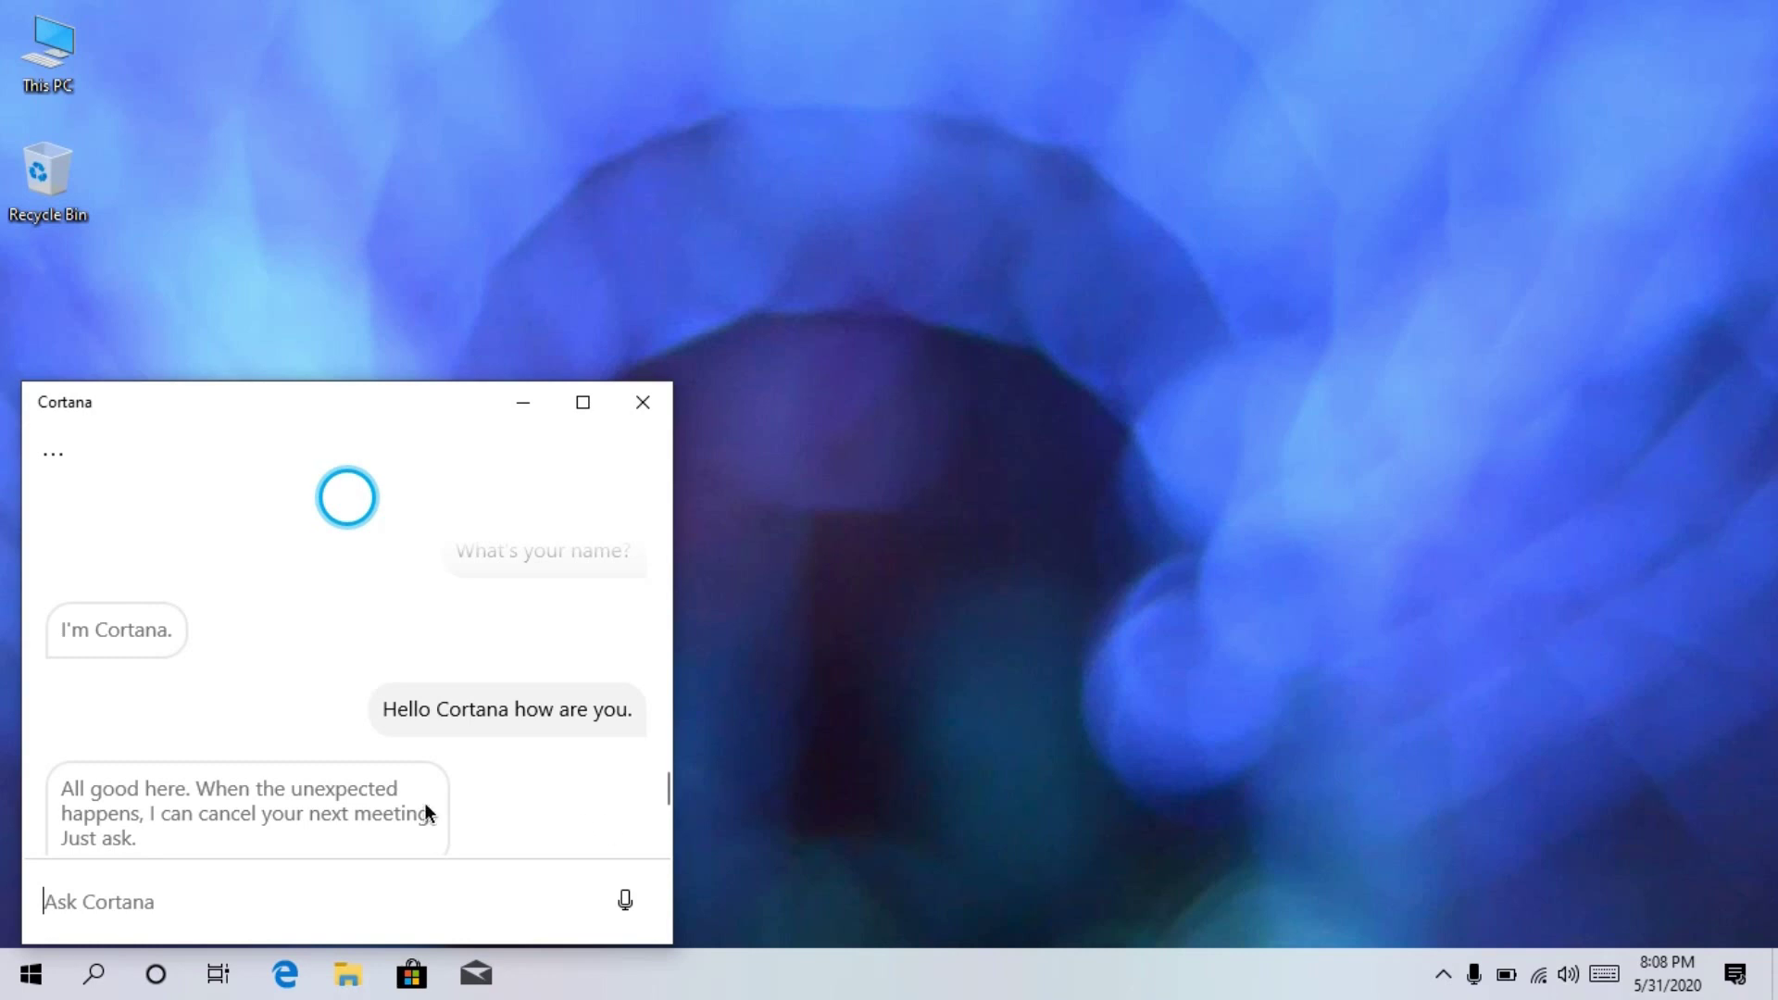
{"action": "left_click", "coordinate": [583, 419]}
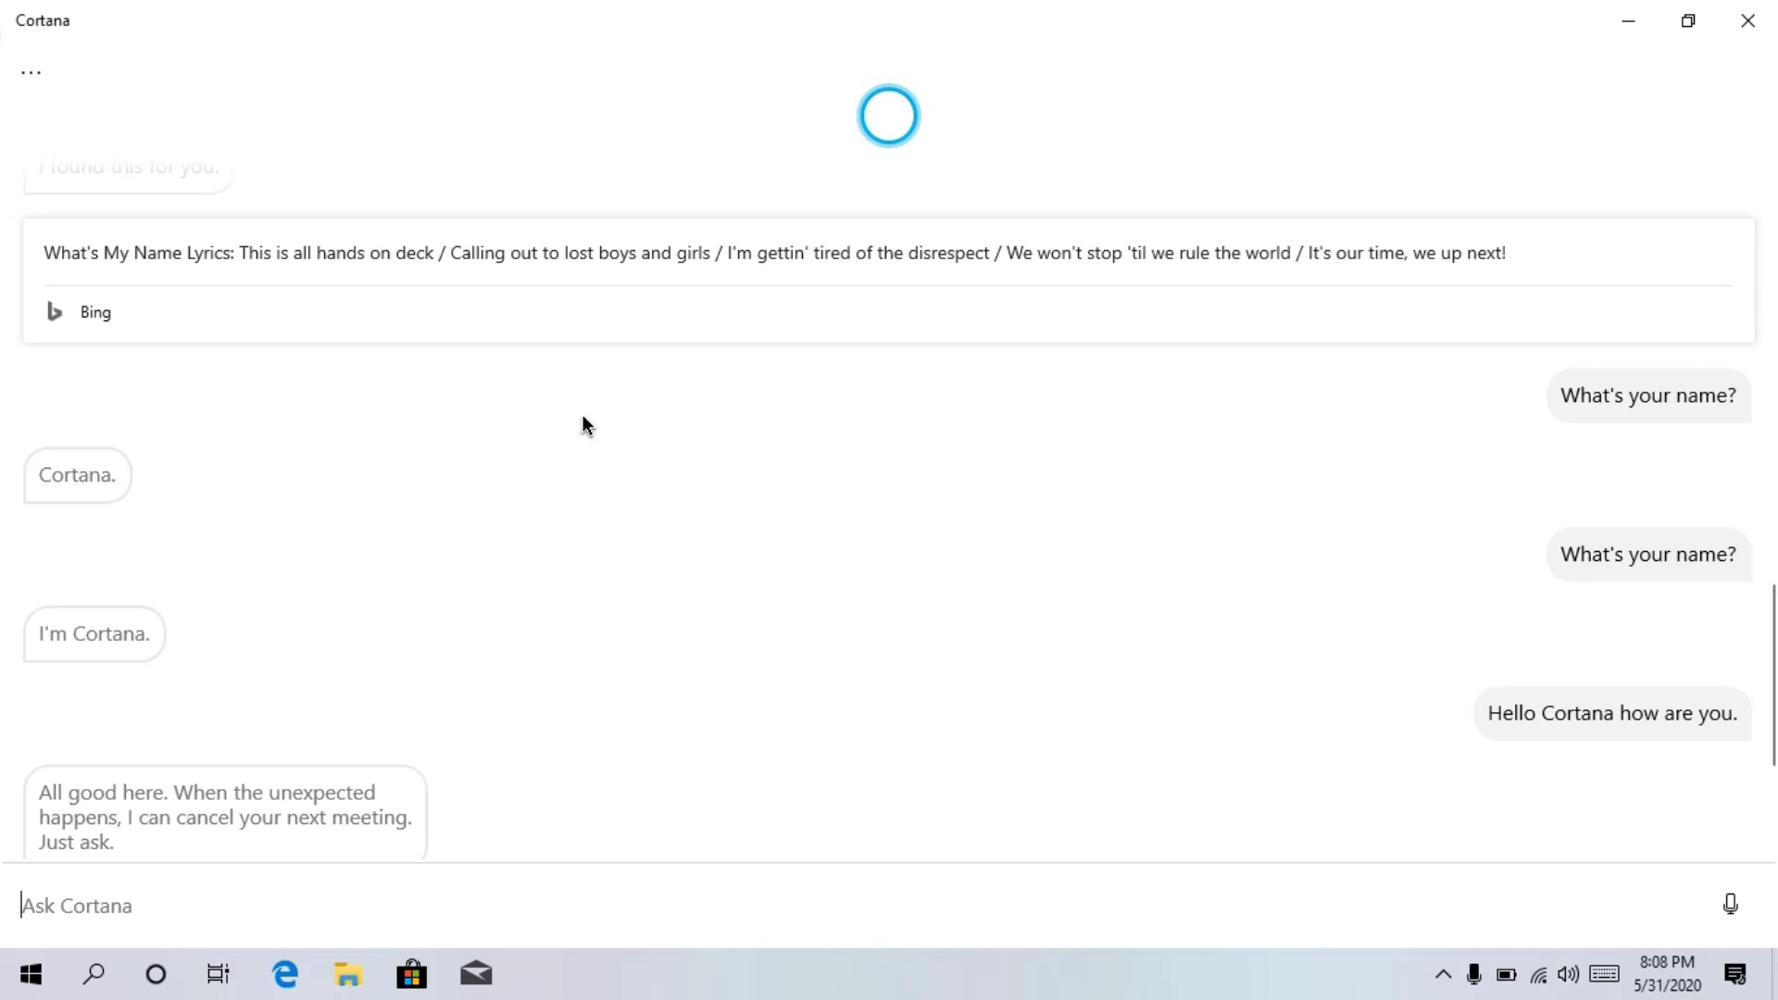
{"action": "scroll", "coordinate": [583, 418], "scroll_direction": "up", "scroll_amount": 3}
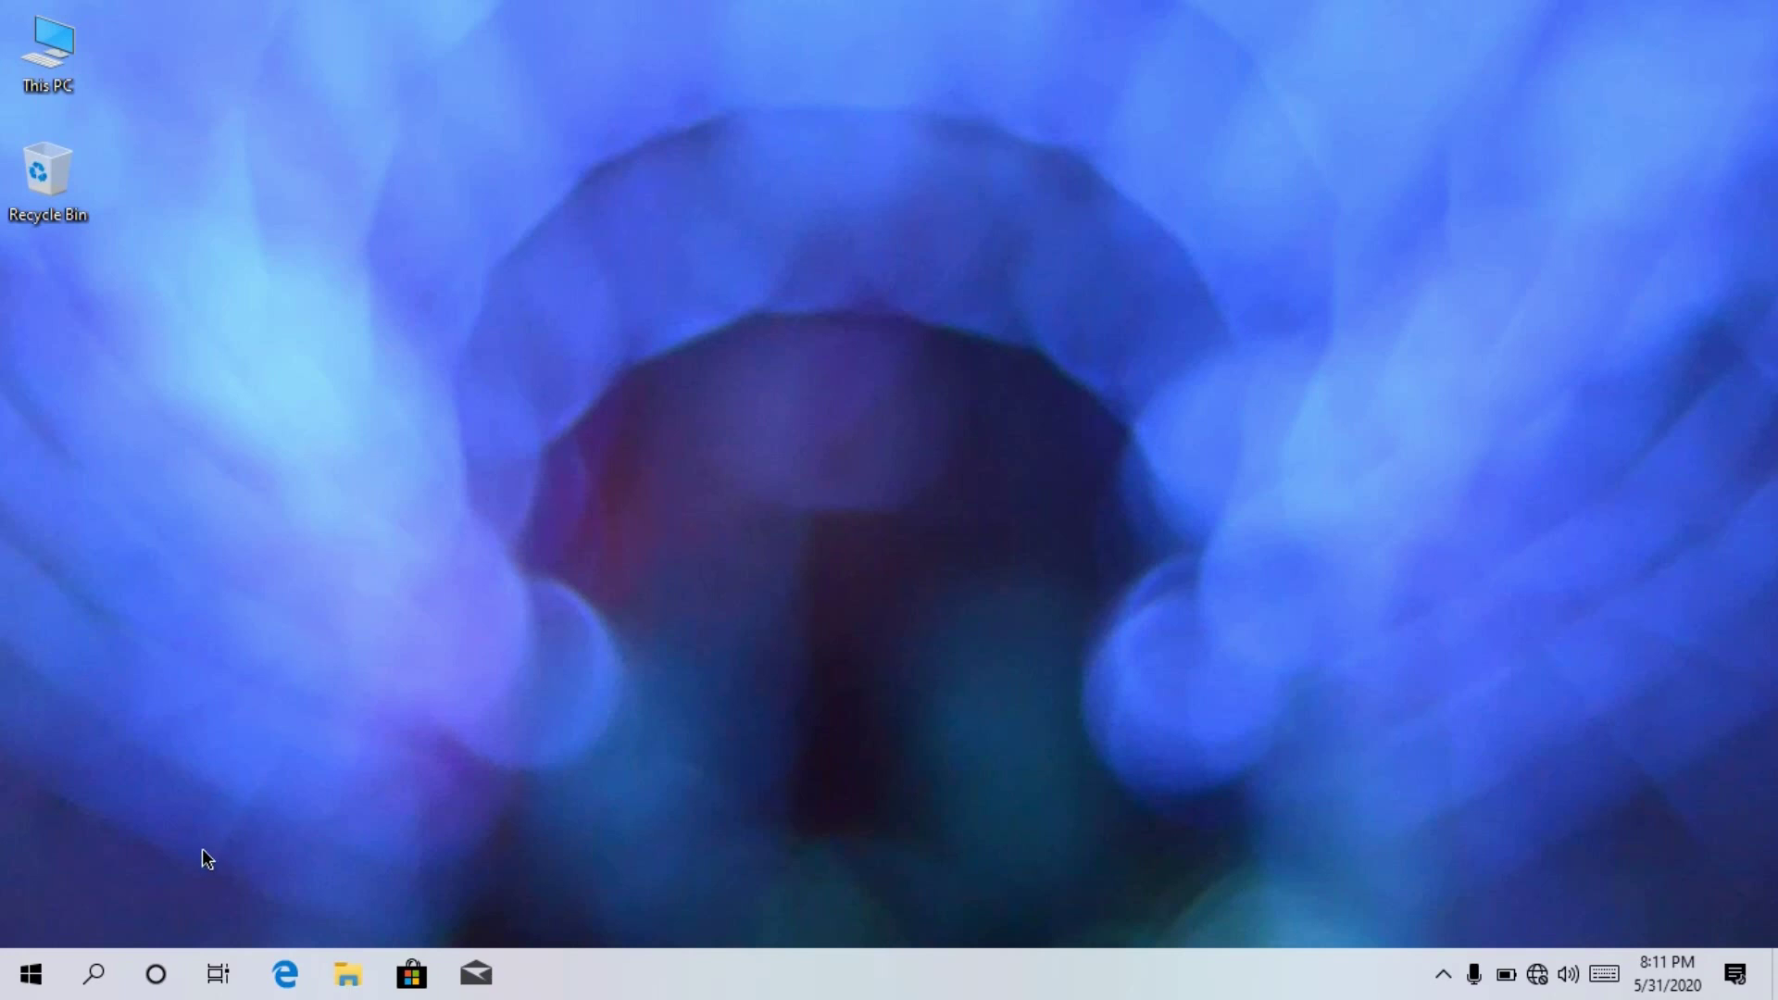
- Start a screenshot search from Windows Search and capture the This PC desktop icon as the search image
{"action": "left_click", "coordinate": [108, 978]}
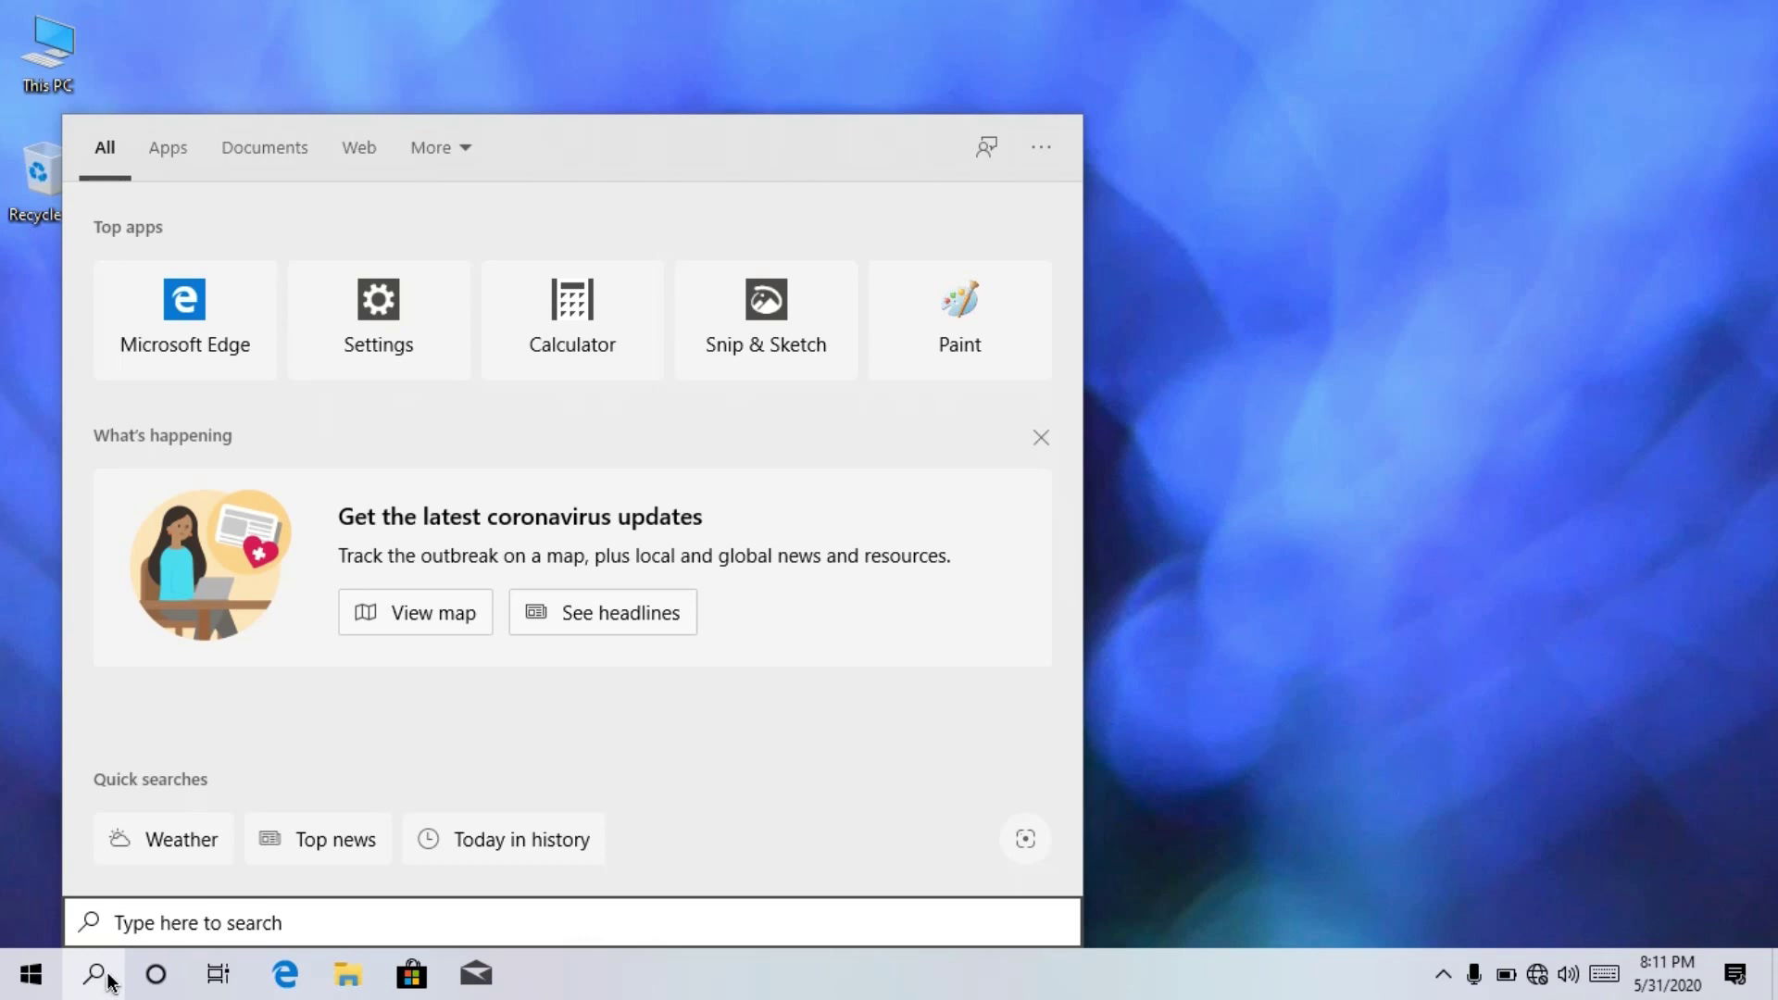
{"action": "type", "text": "fim"}
{"action": "left_click", "coordinate": [106, 980]}
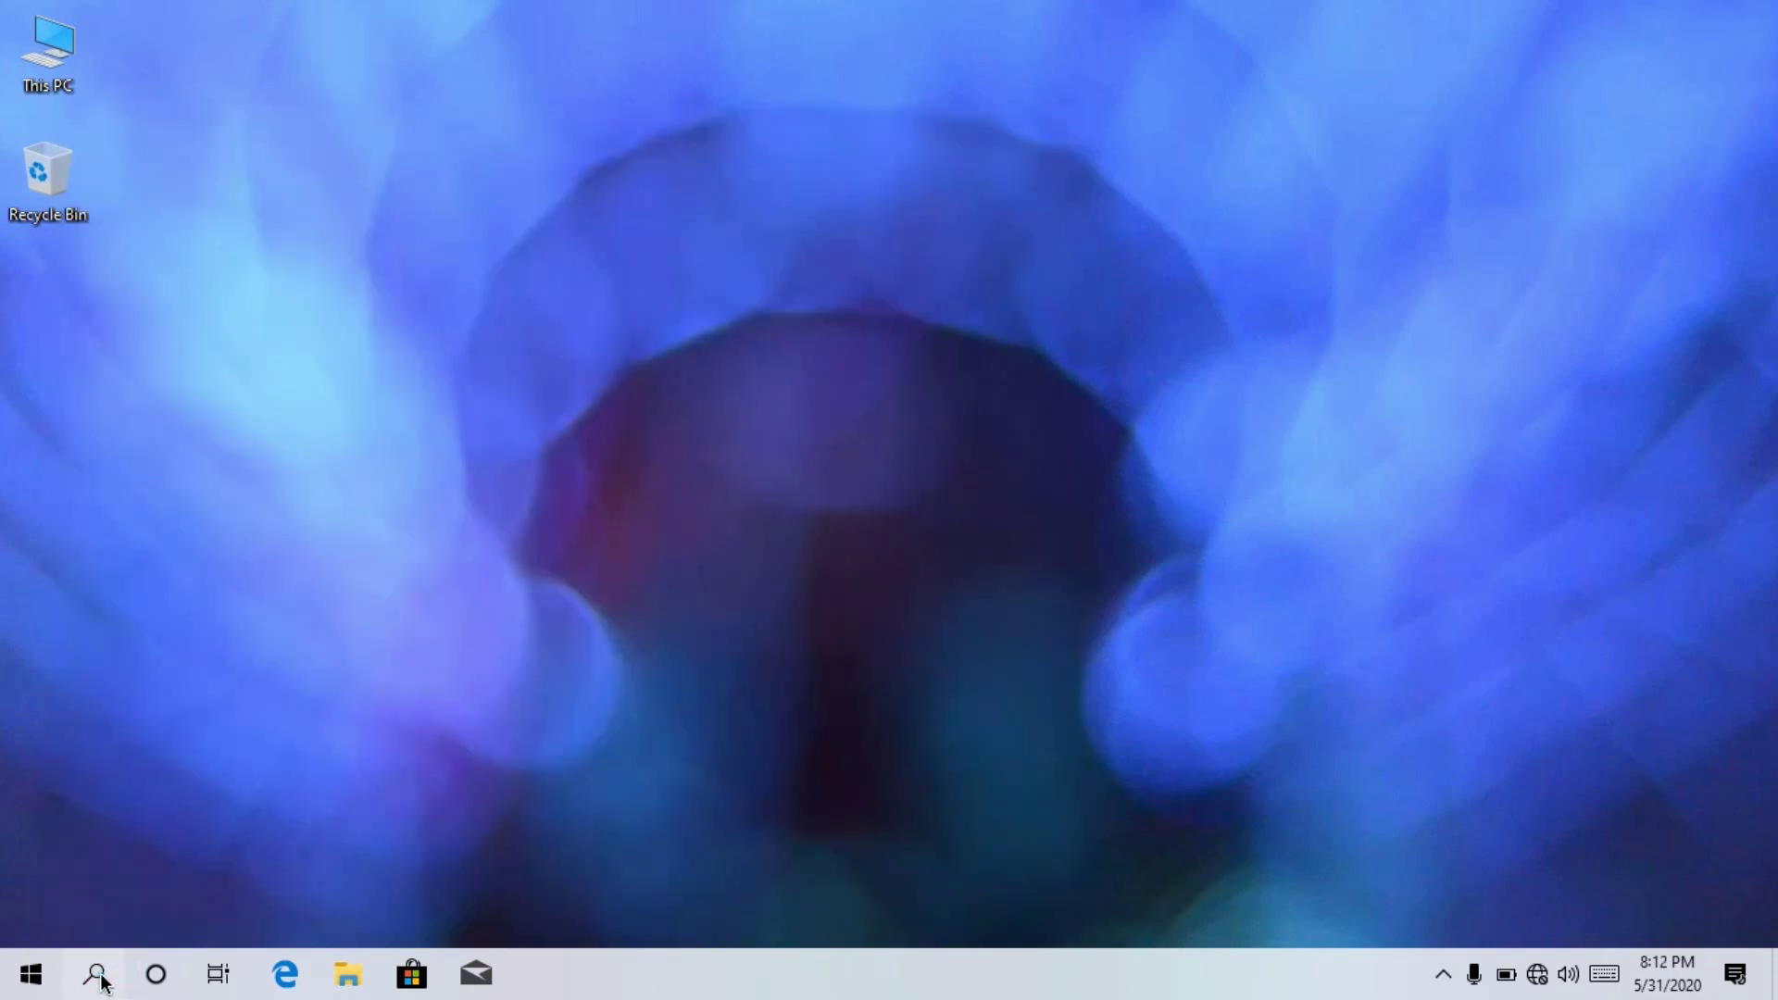
{"action": "left_click", "coordinate": [97, 976]}
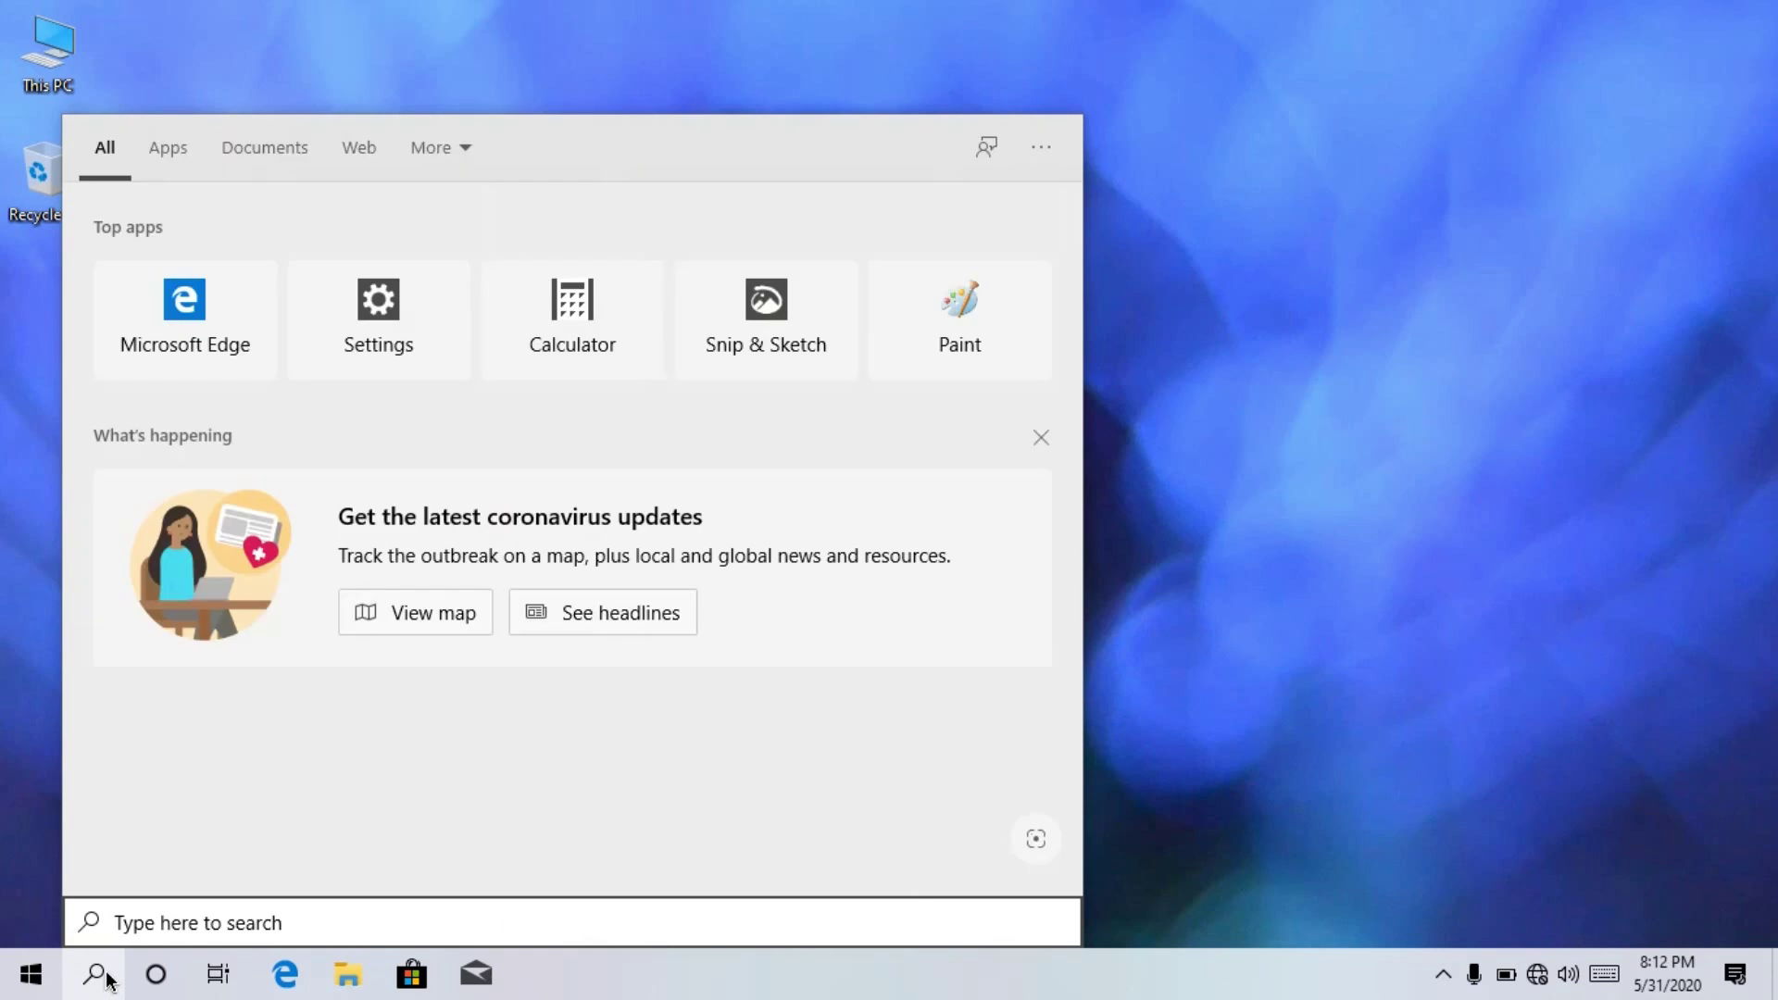
{"action": "left_click", "coordinate": [1034, 841]}
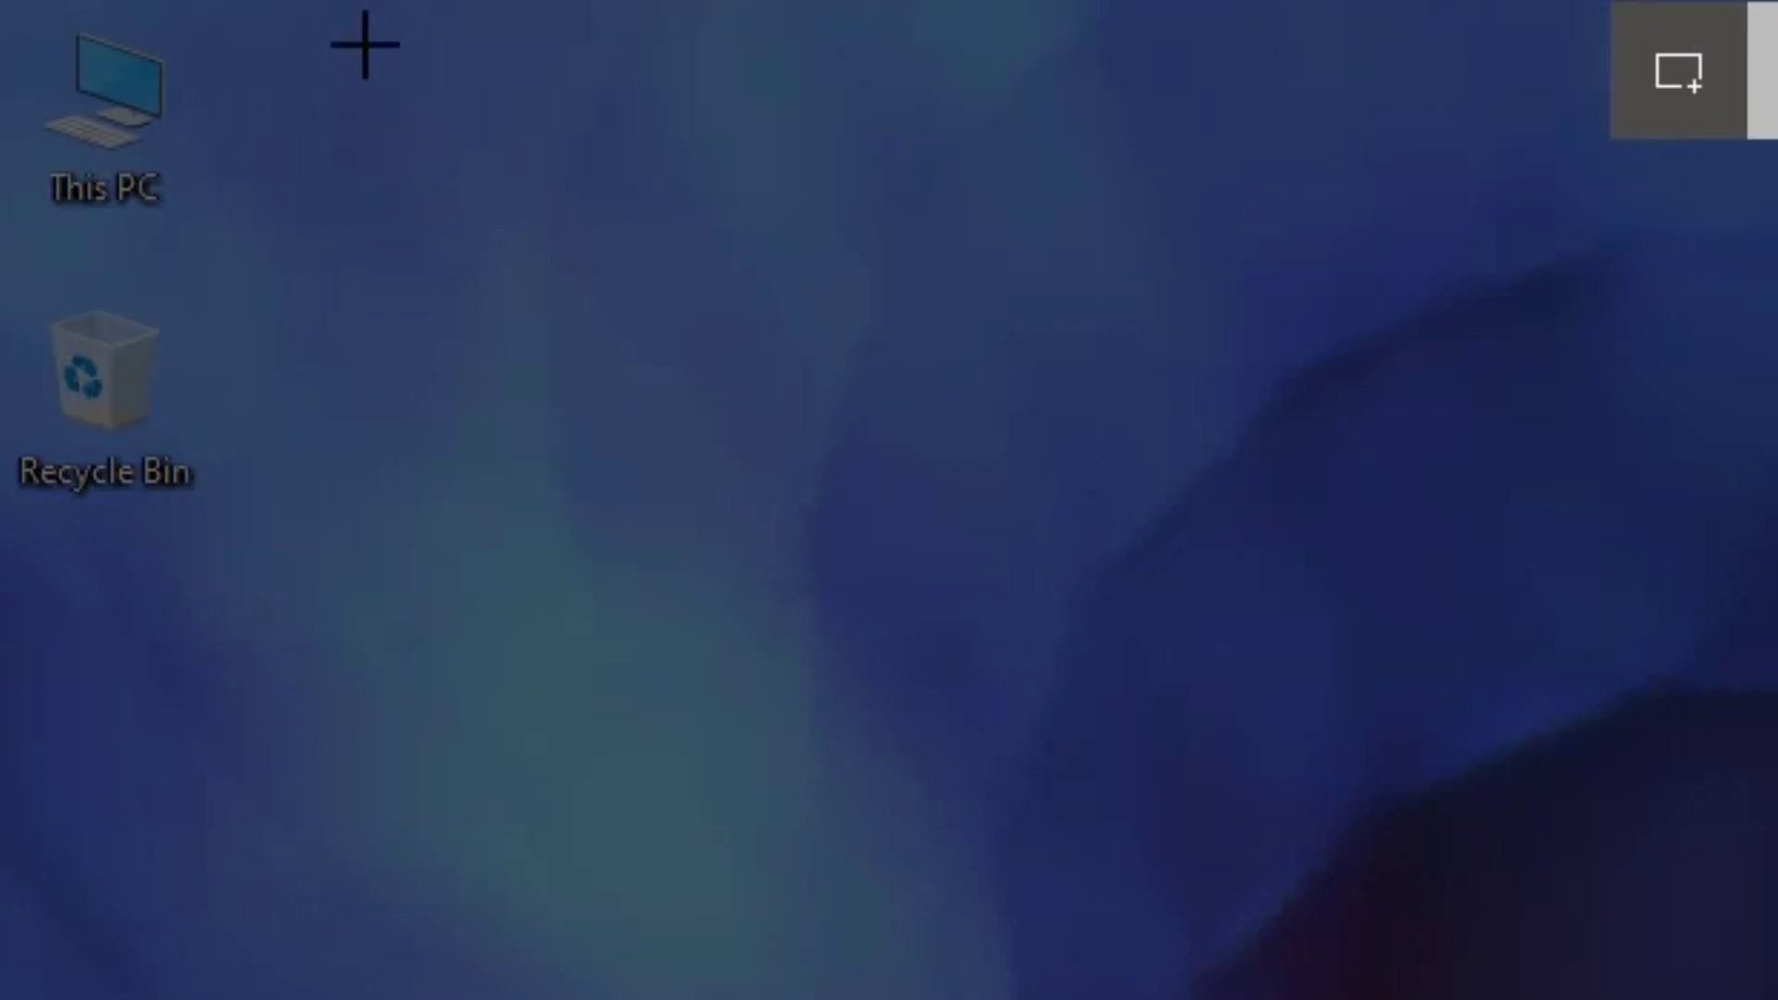
{"action": "left_click_drag", "start_coordinate": [220, 40], "coordinate": [44, 243]}
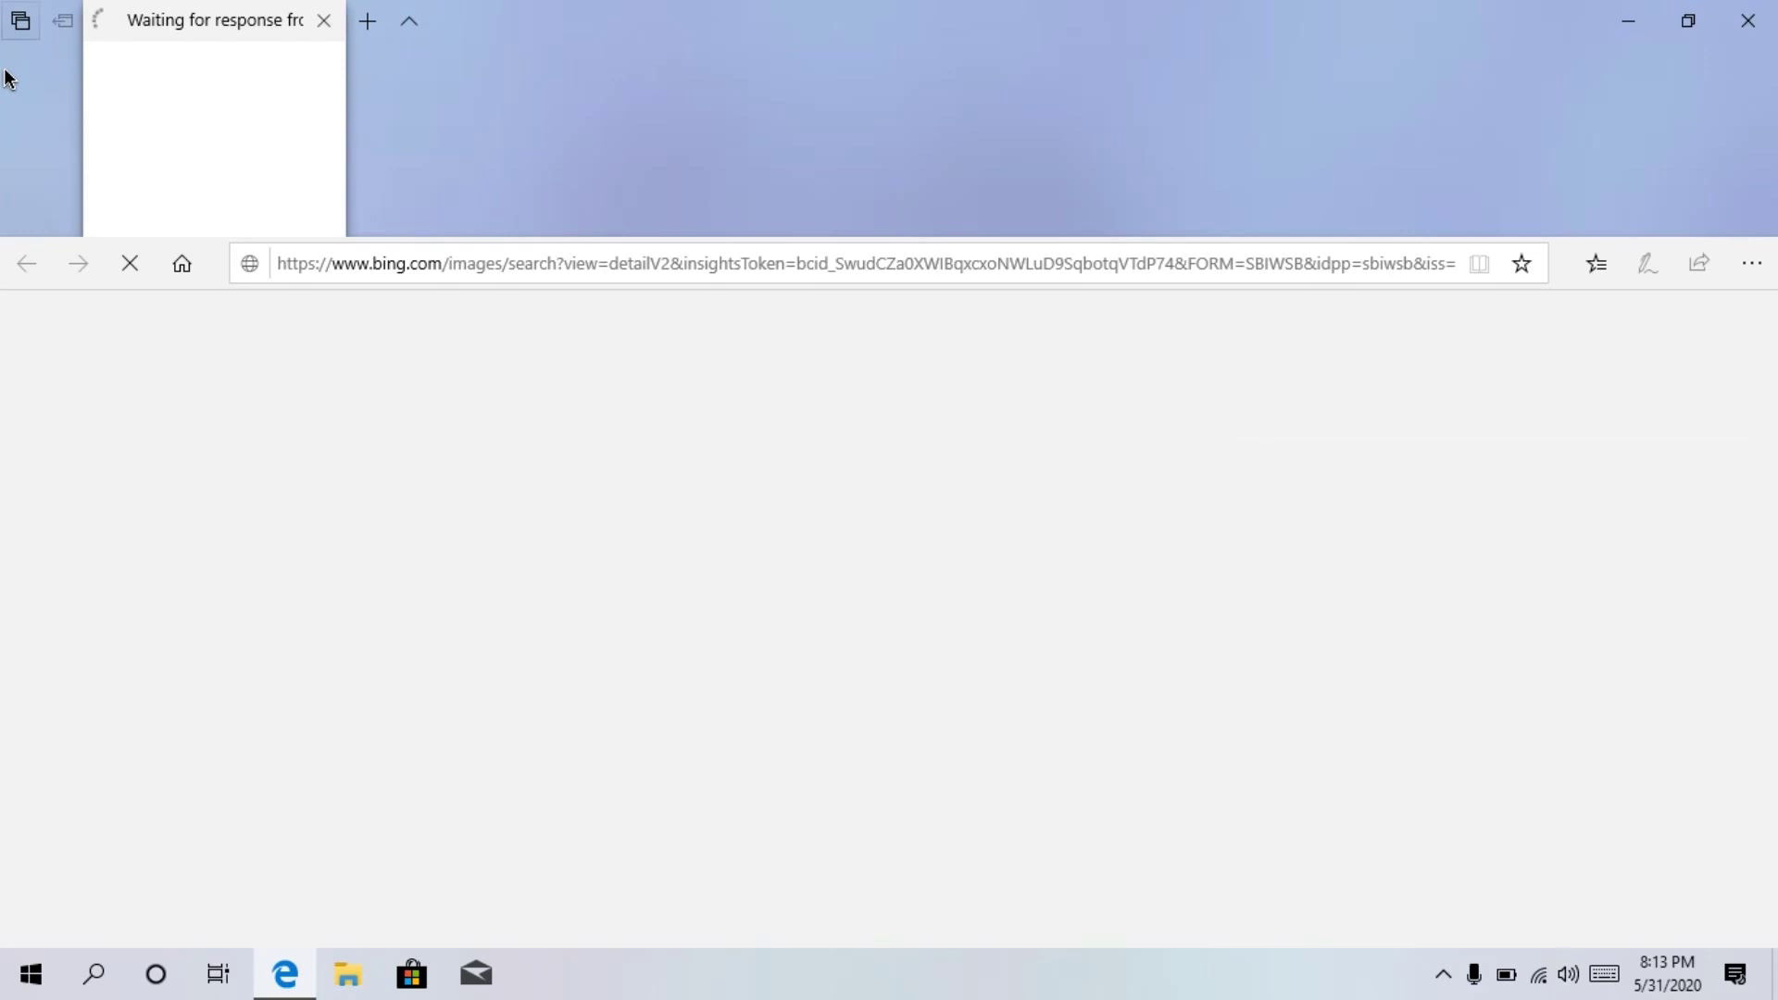
- Examine the recognised text and the similar images in the Bing visual search results for the captured icon
{"action": "scroll", "coordinate": [1290, 602], "scroll_direction": "down", "scroll_amount": 2}
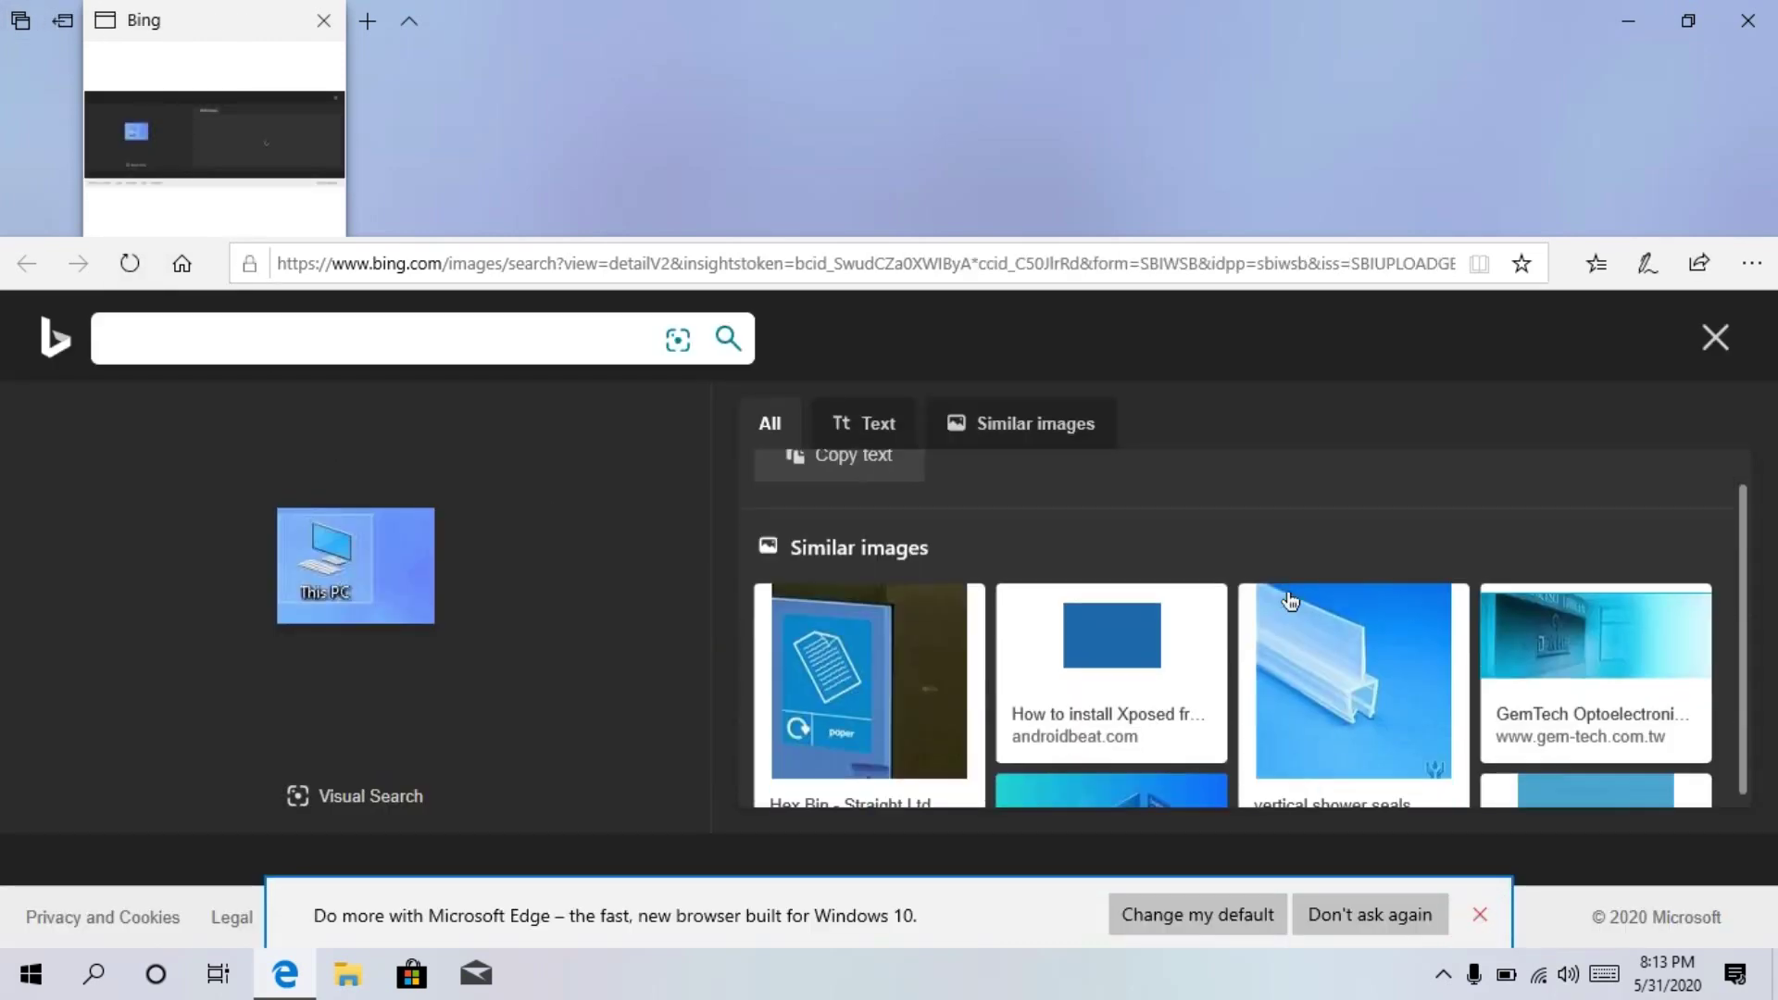
{"action": "scroll", "coordinate": [1290, 603], "scroll_direction": "down", "scroll_amount": 3}
{"action": "scroll", "coordinate": [1290, 602], "scroll_direction": "up", "scroll_amount": 6}
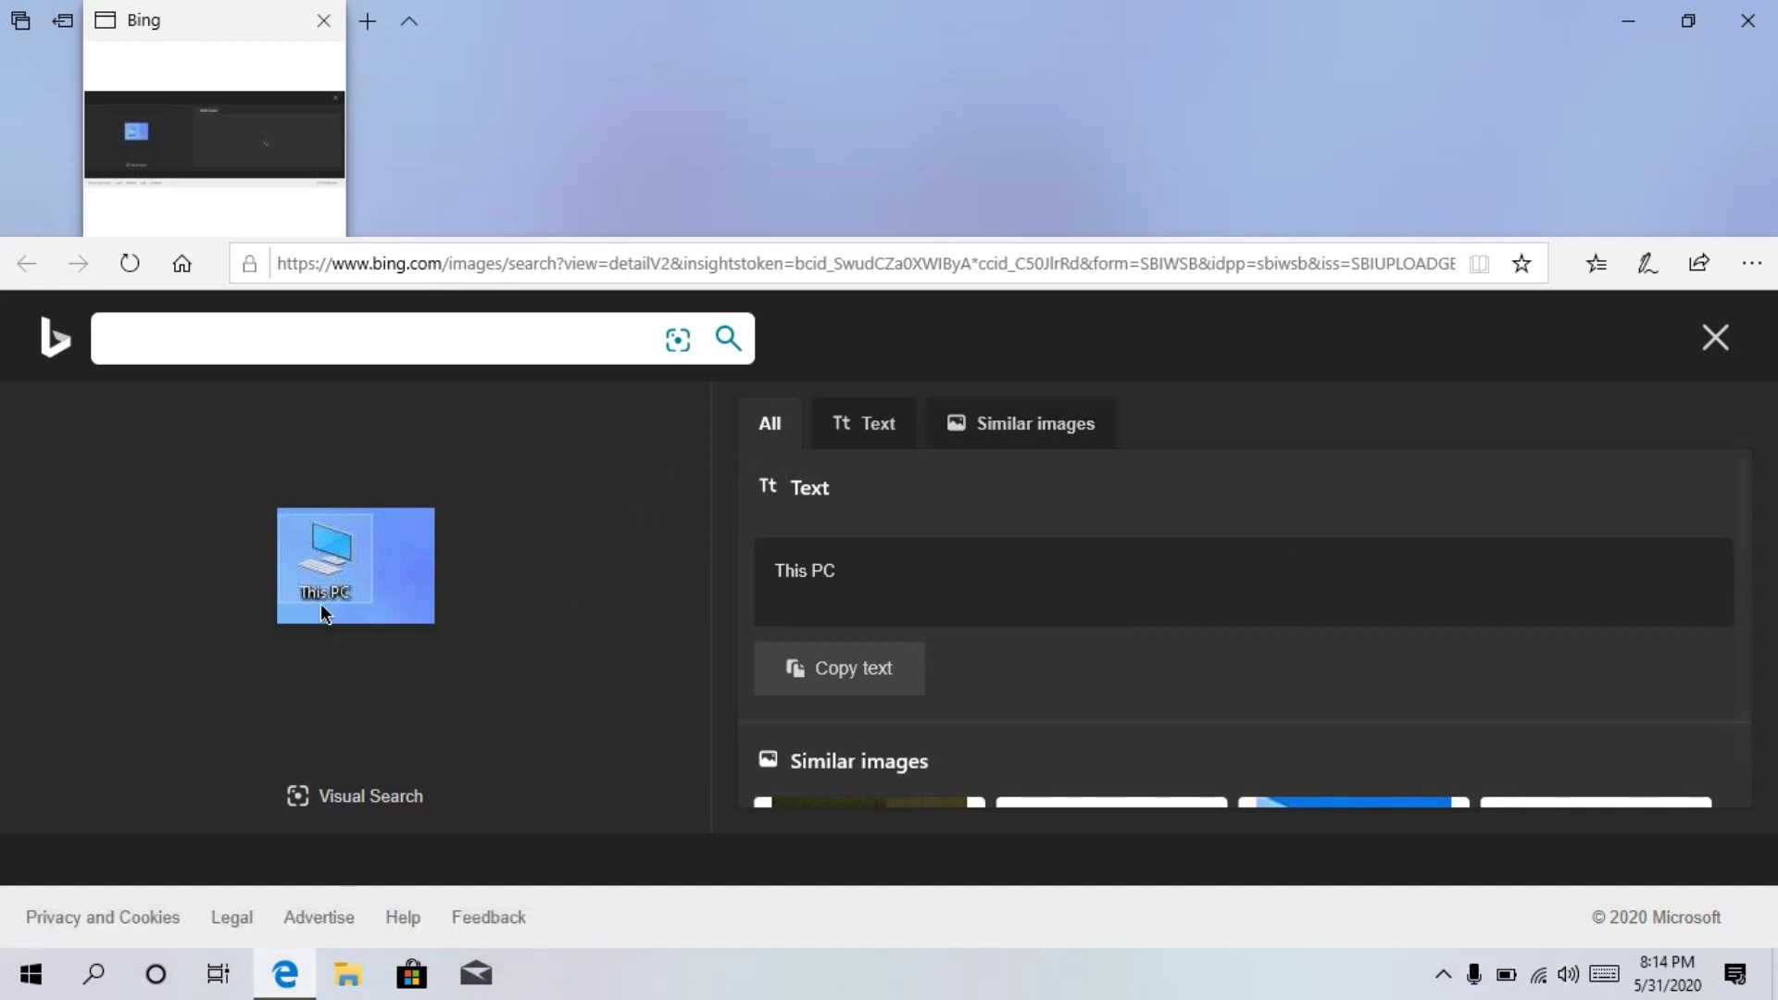
{"action": "left_click_drag", "start_coordinate": [852, 579], "coordinate": [776, 573]}
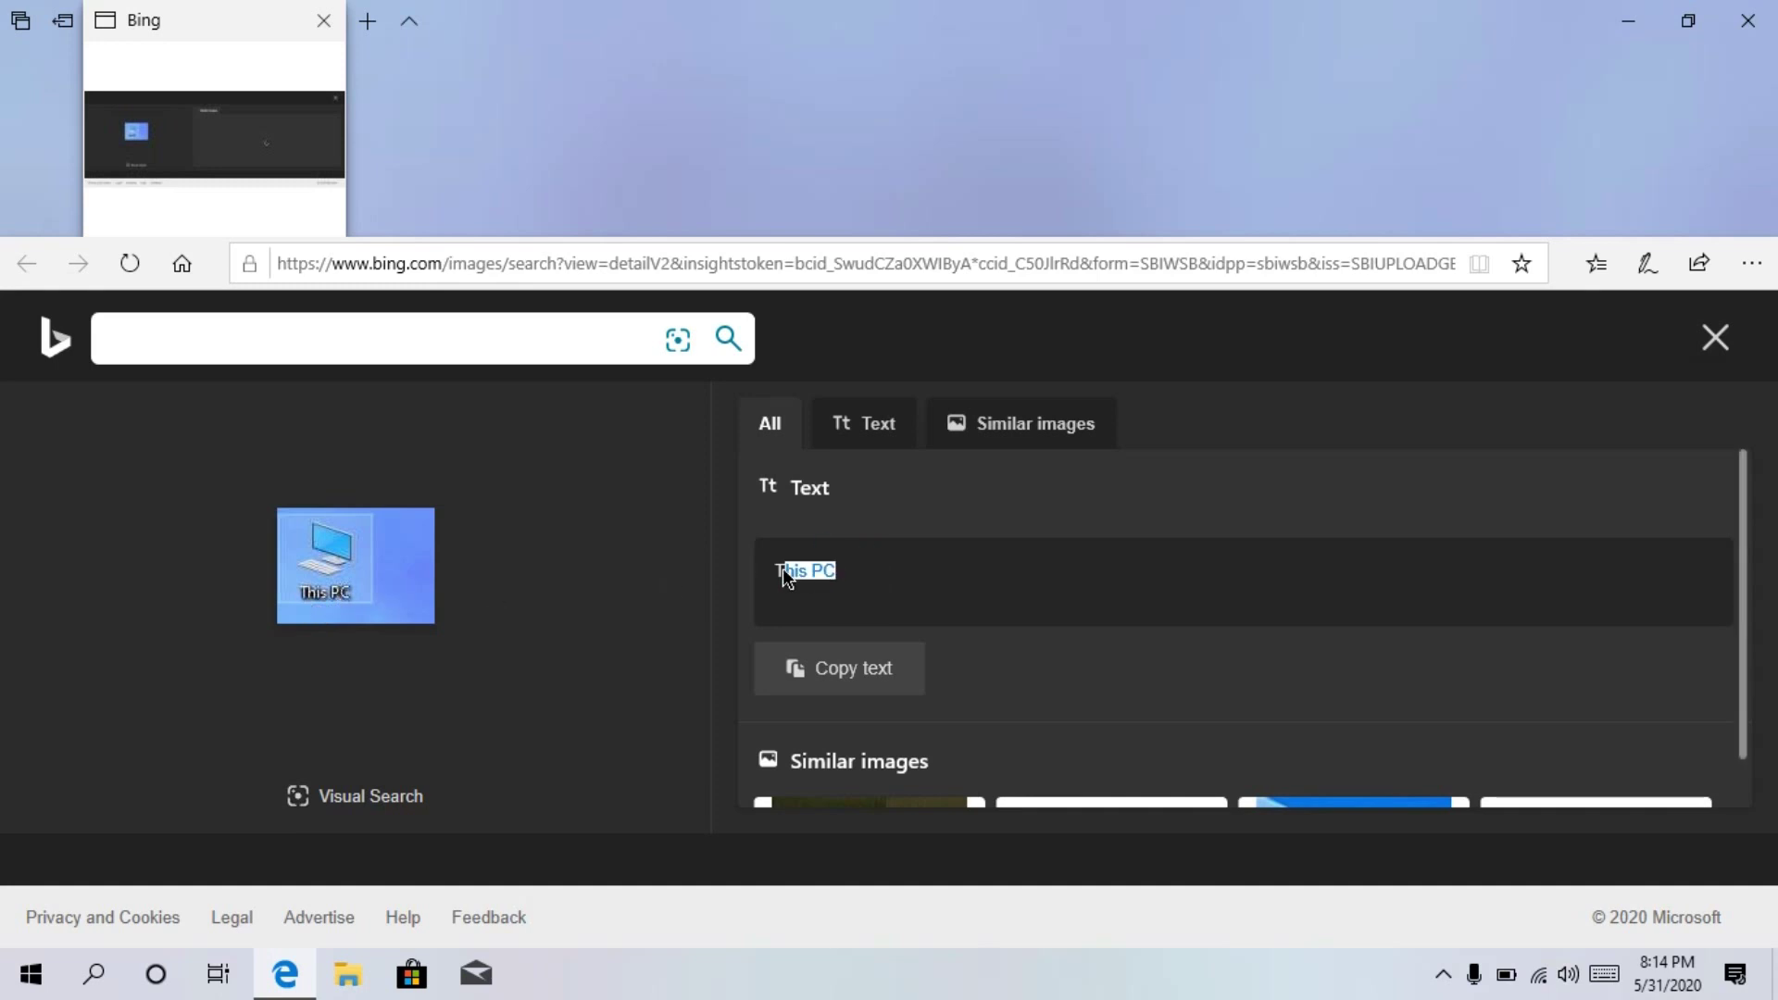
{"action": "left_click", "coordinate": [854, 579]}
{"action": "scroll", "coordinate": [854, 582], "scroll_direction": "down", "scroll_amount": 3}
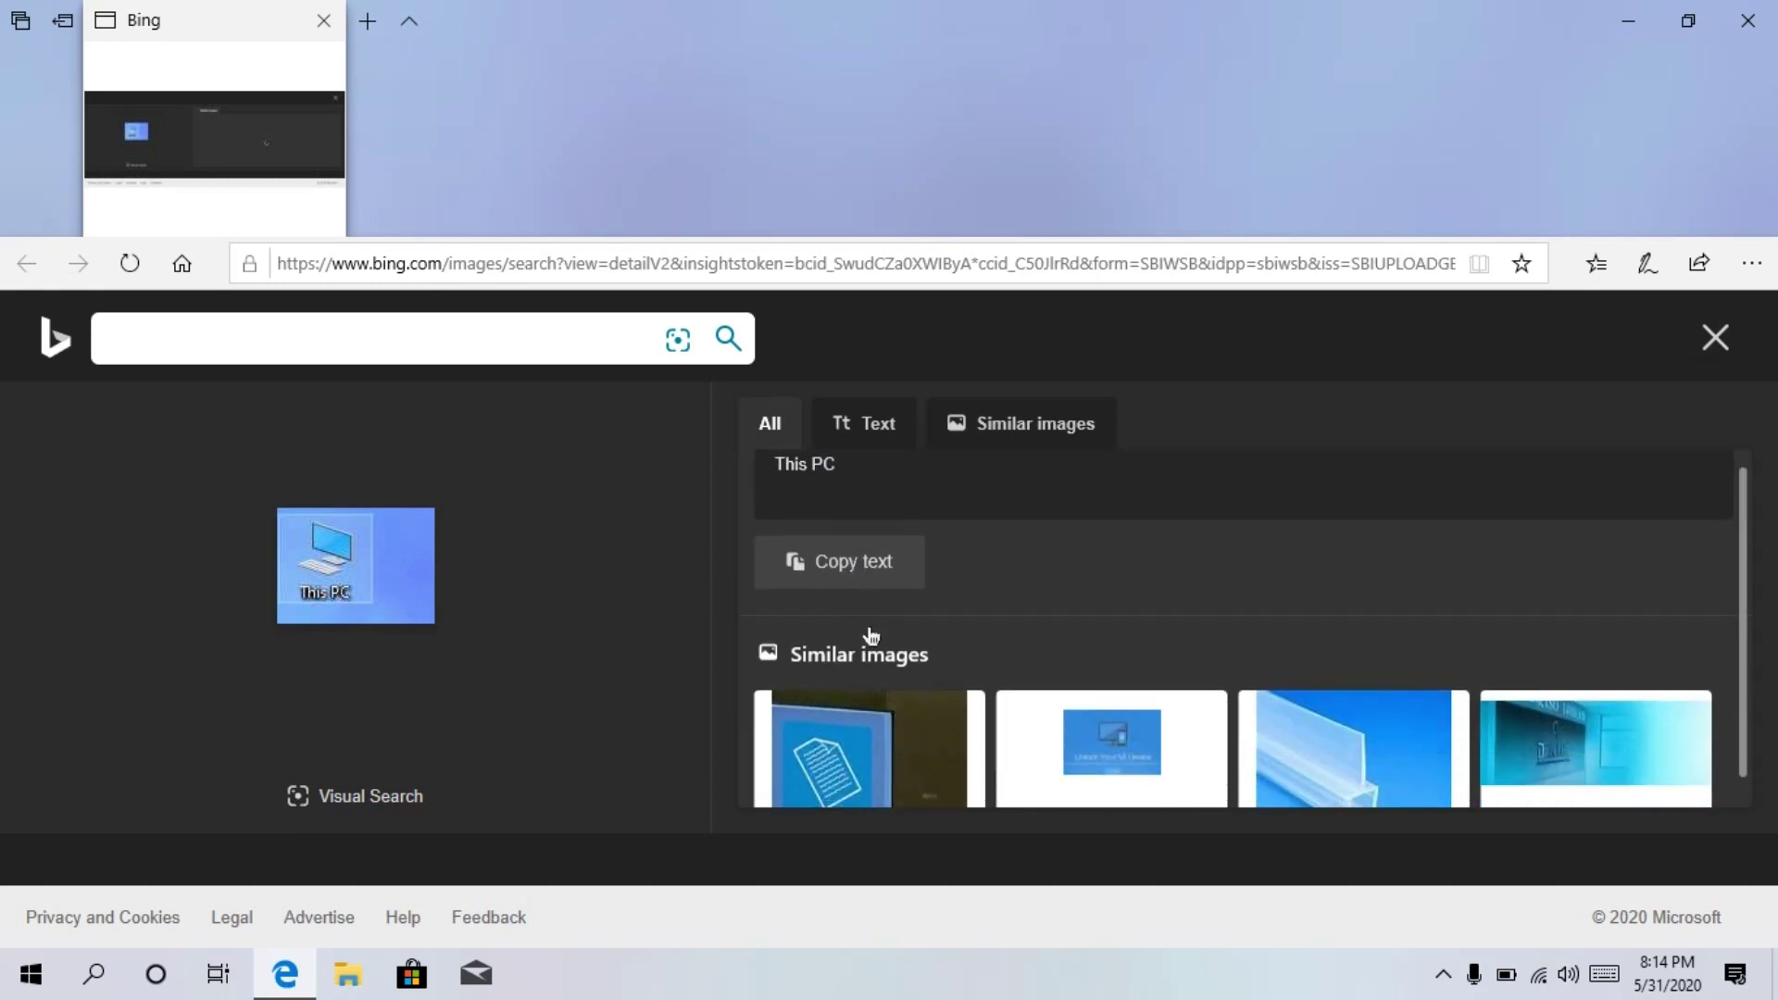
{"action": "scroll", "coordinate": [1333, 630], "scroll_direction": "down", "scroll_amount": 3}
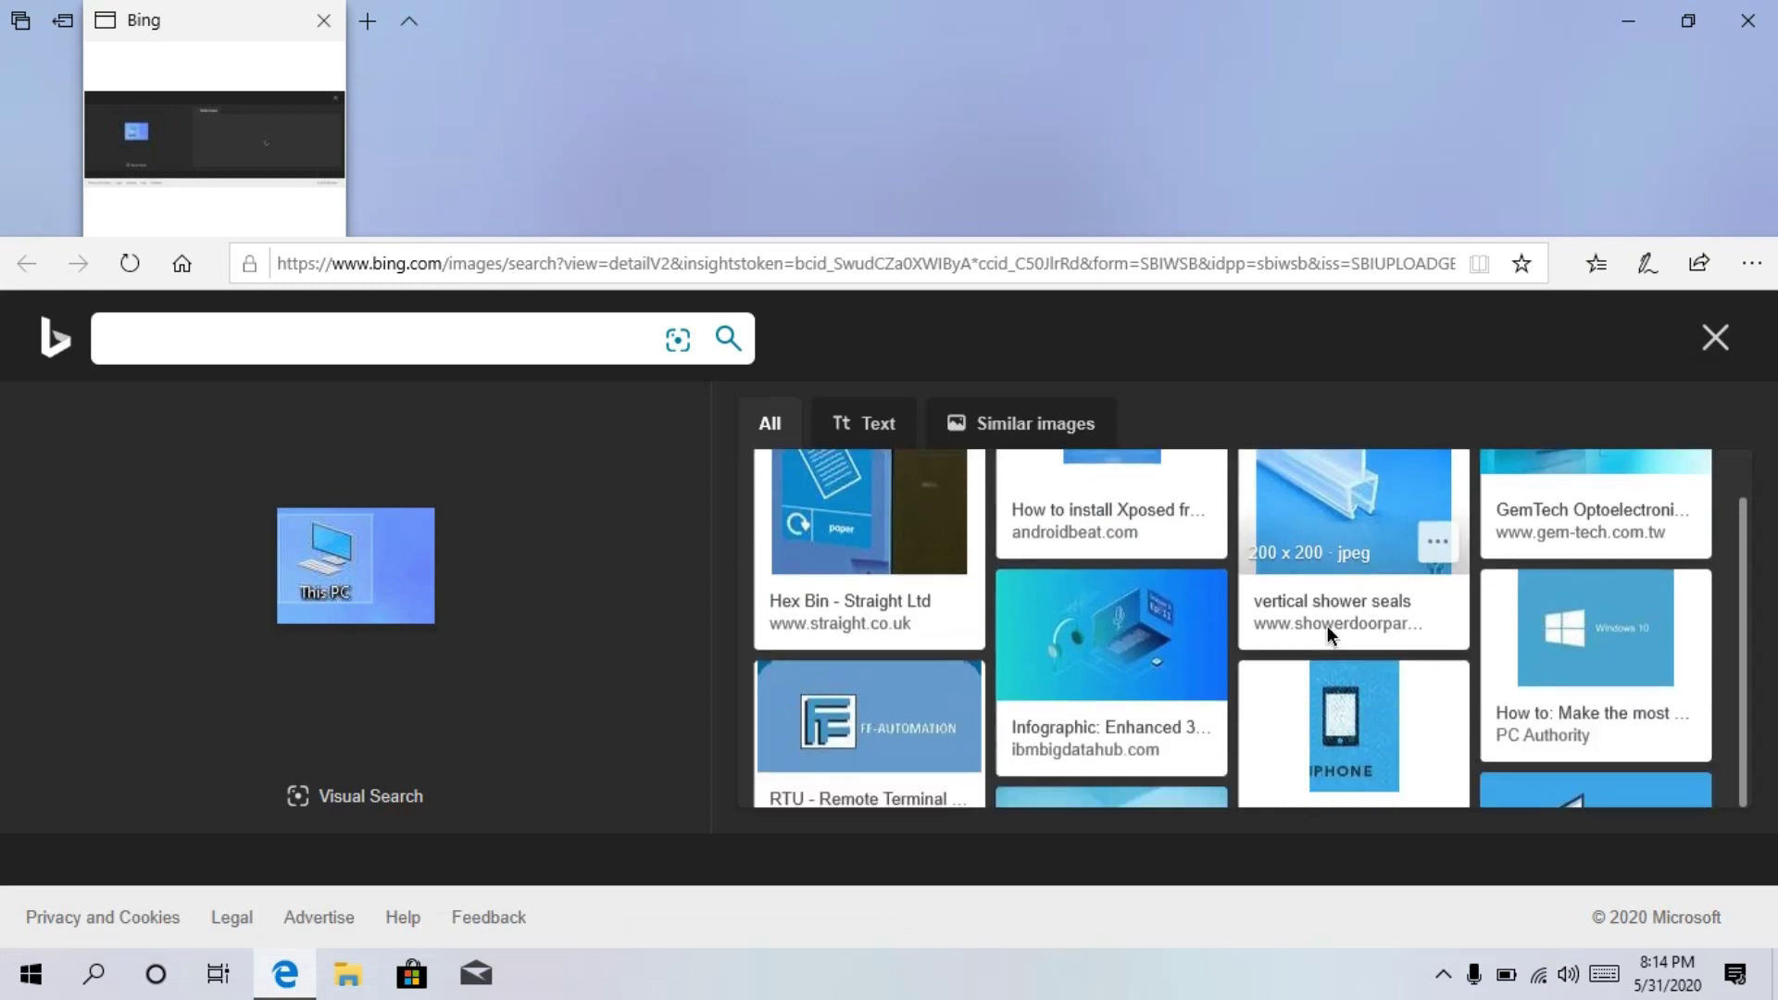
{"action": "scroll", "coordinate": [1244, 690], "scroll_direction": "down", "scroll_amount": 5}
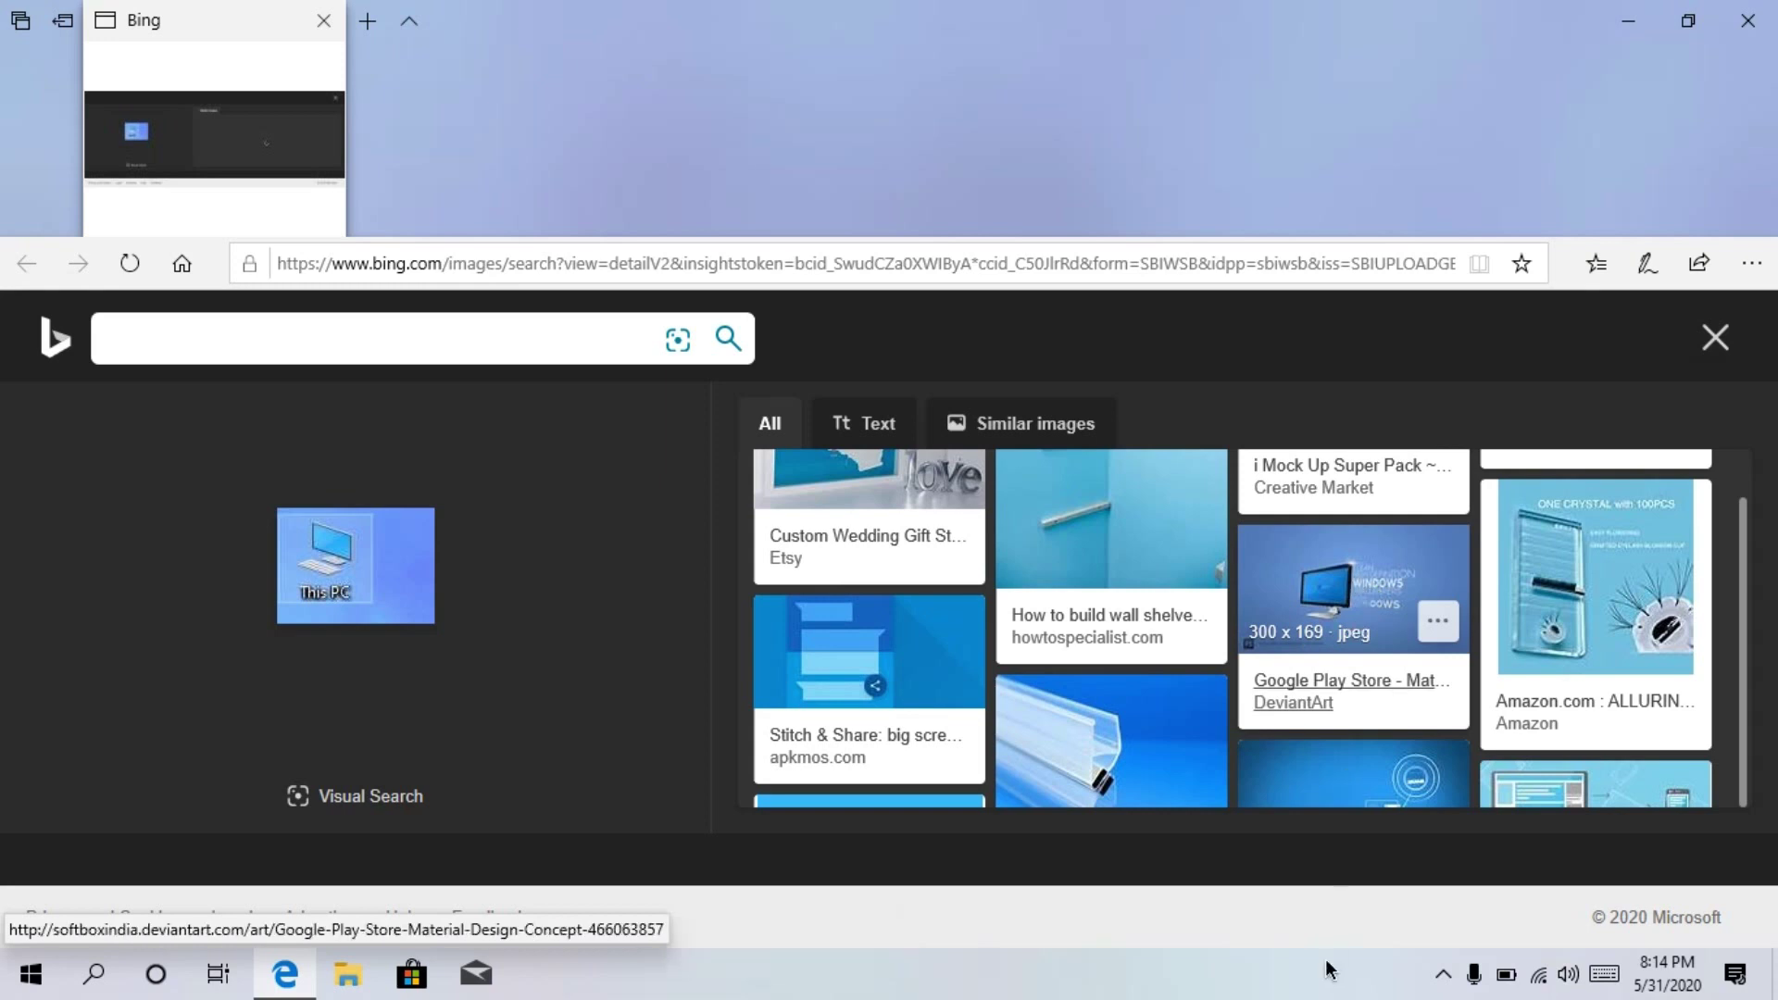
- Switch to File Explorer and open This PC
{"action": "left_click", "coordinate": [346, 973]}
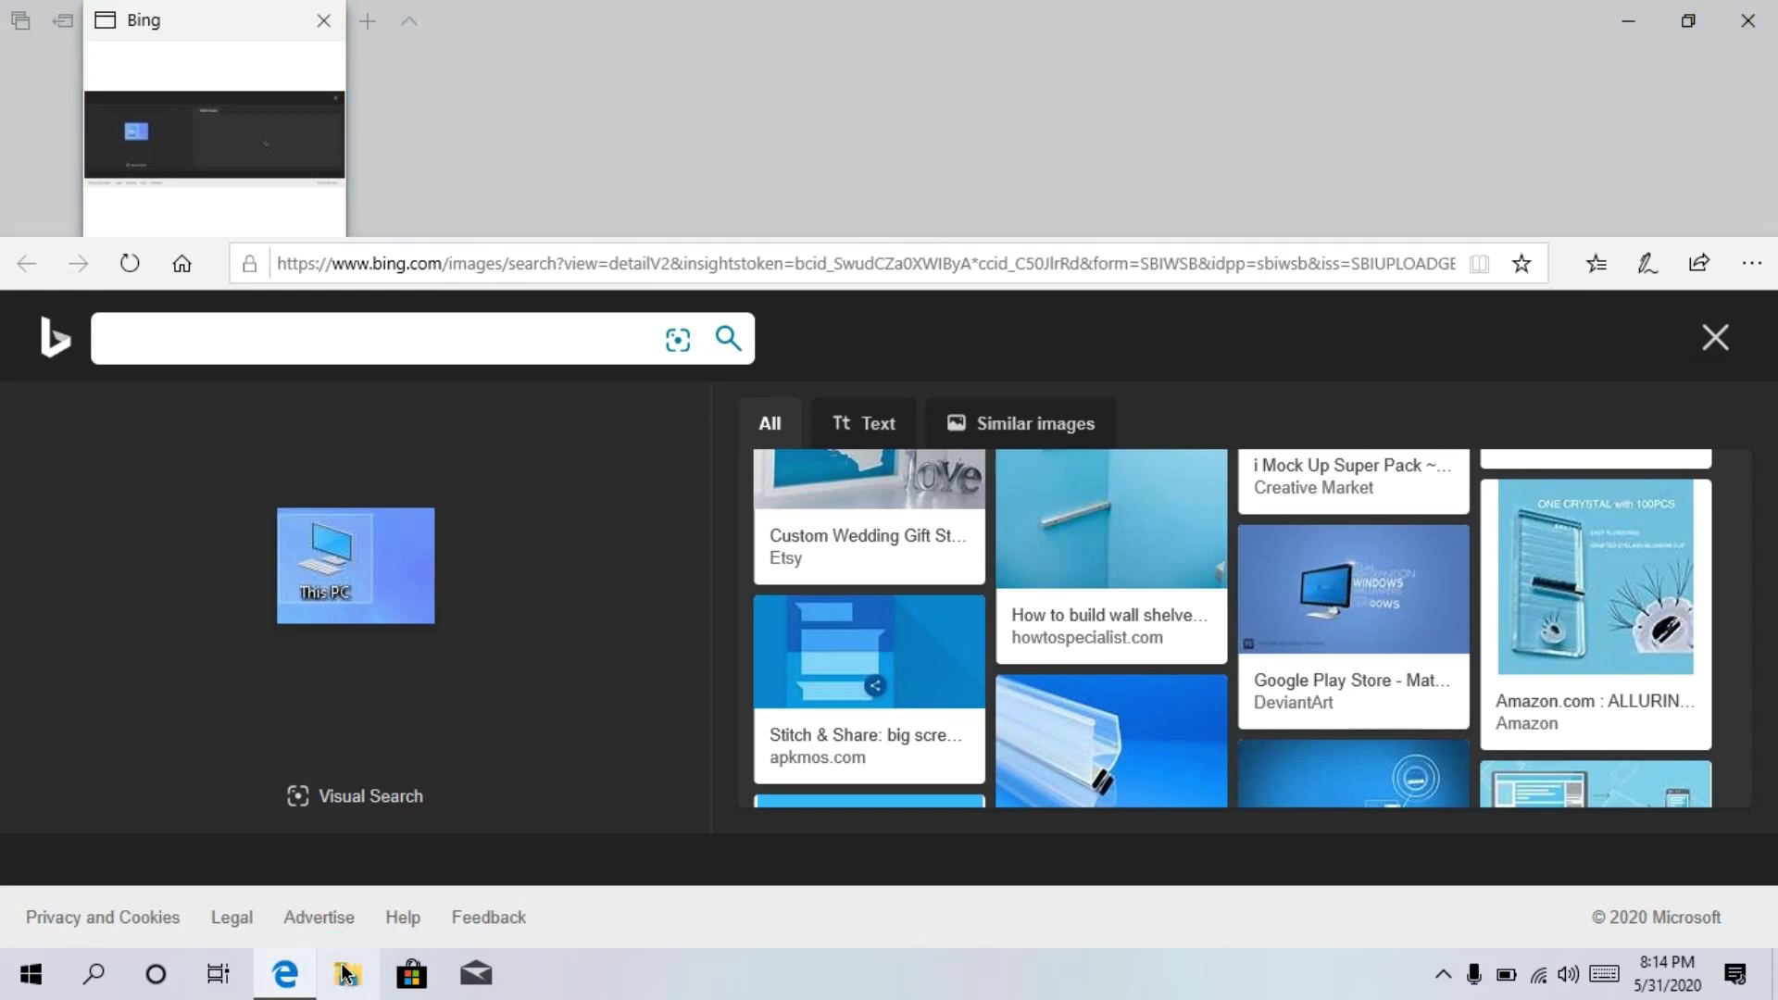
{"action": "left_click", "coordinate": [345, 974]}
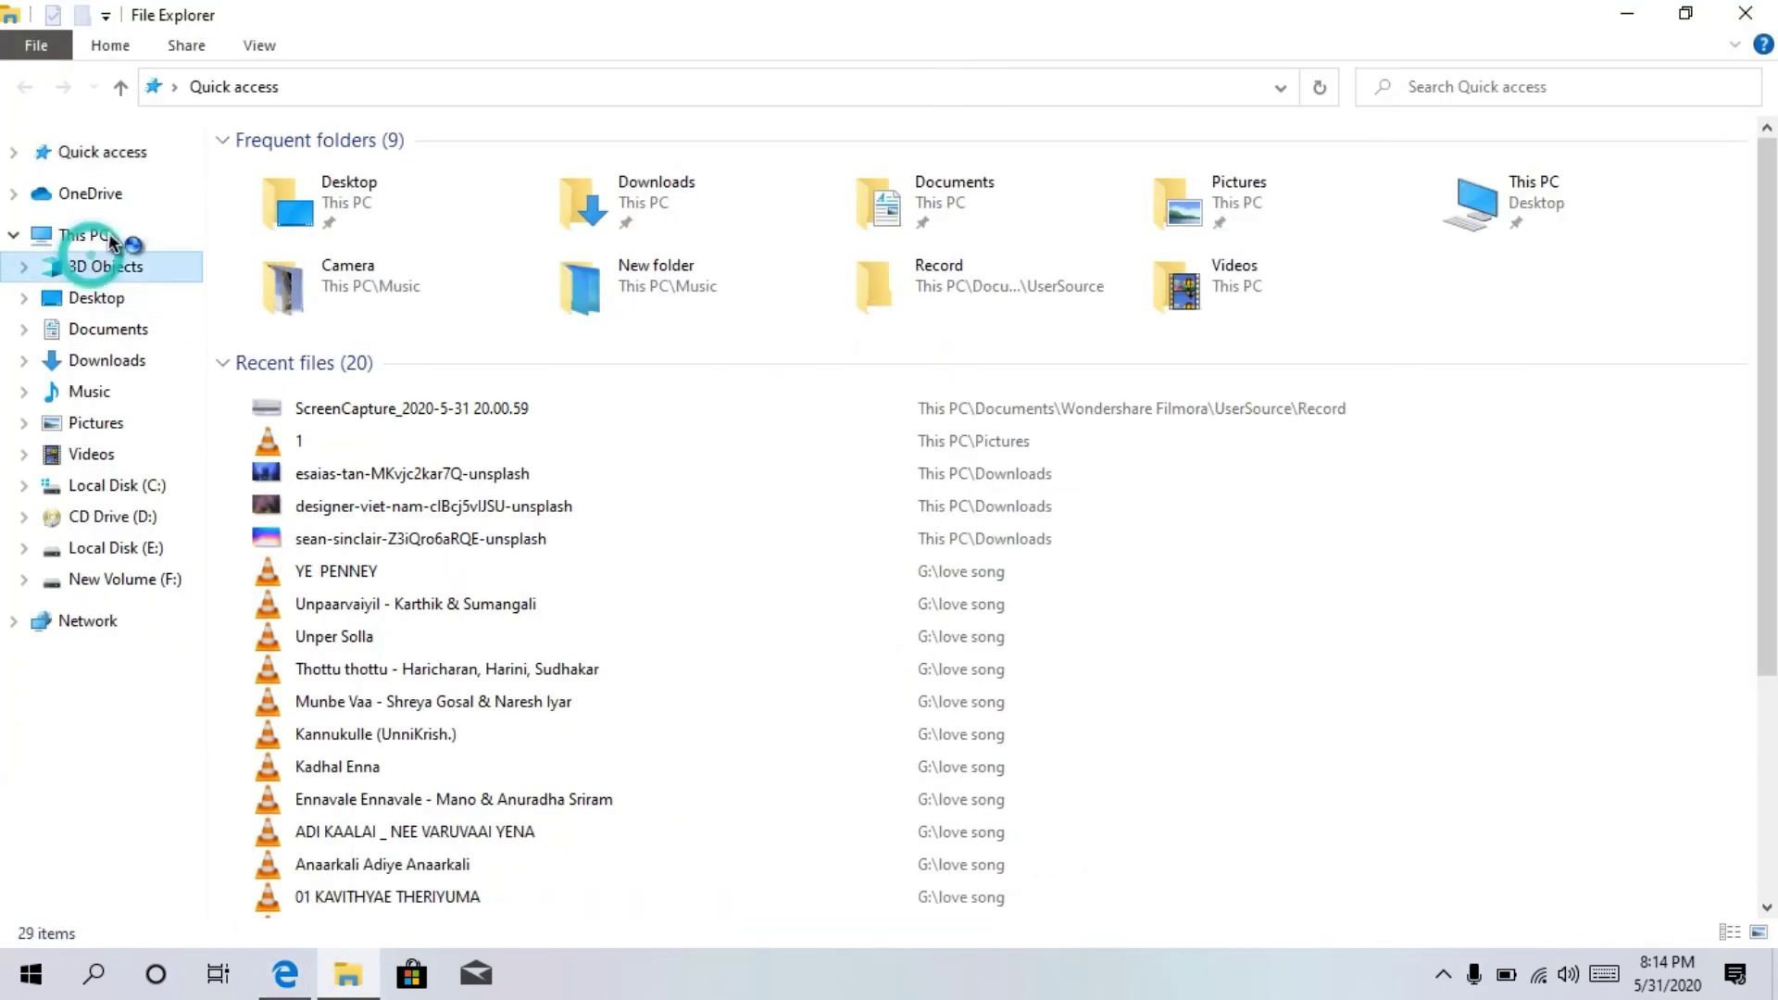
{"action": "left_click", "coordinate": [80, 238]}
- Run a screenshot search on the Local Disk (C:) drive entry and look through its Bing visual search results
{"action": "key", "text": "super+s"}
{"action": "key", "text": "Escape"}
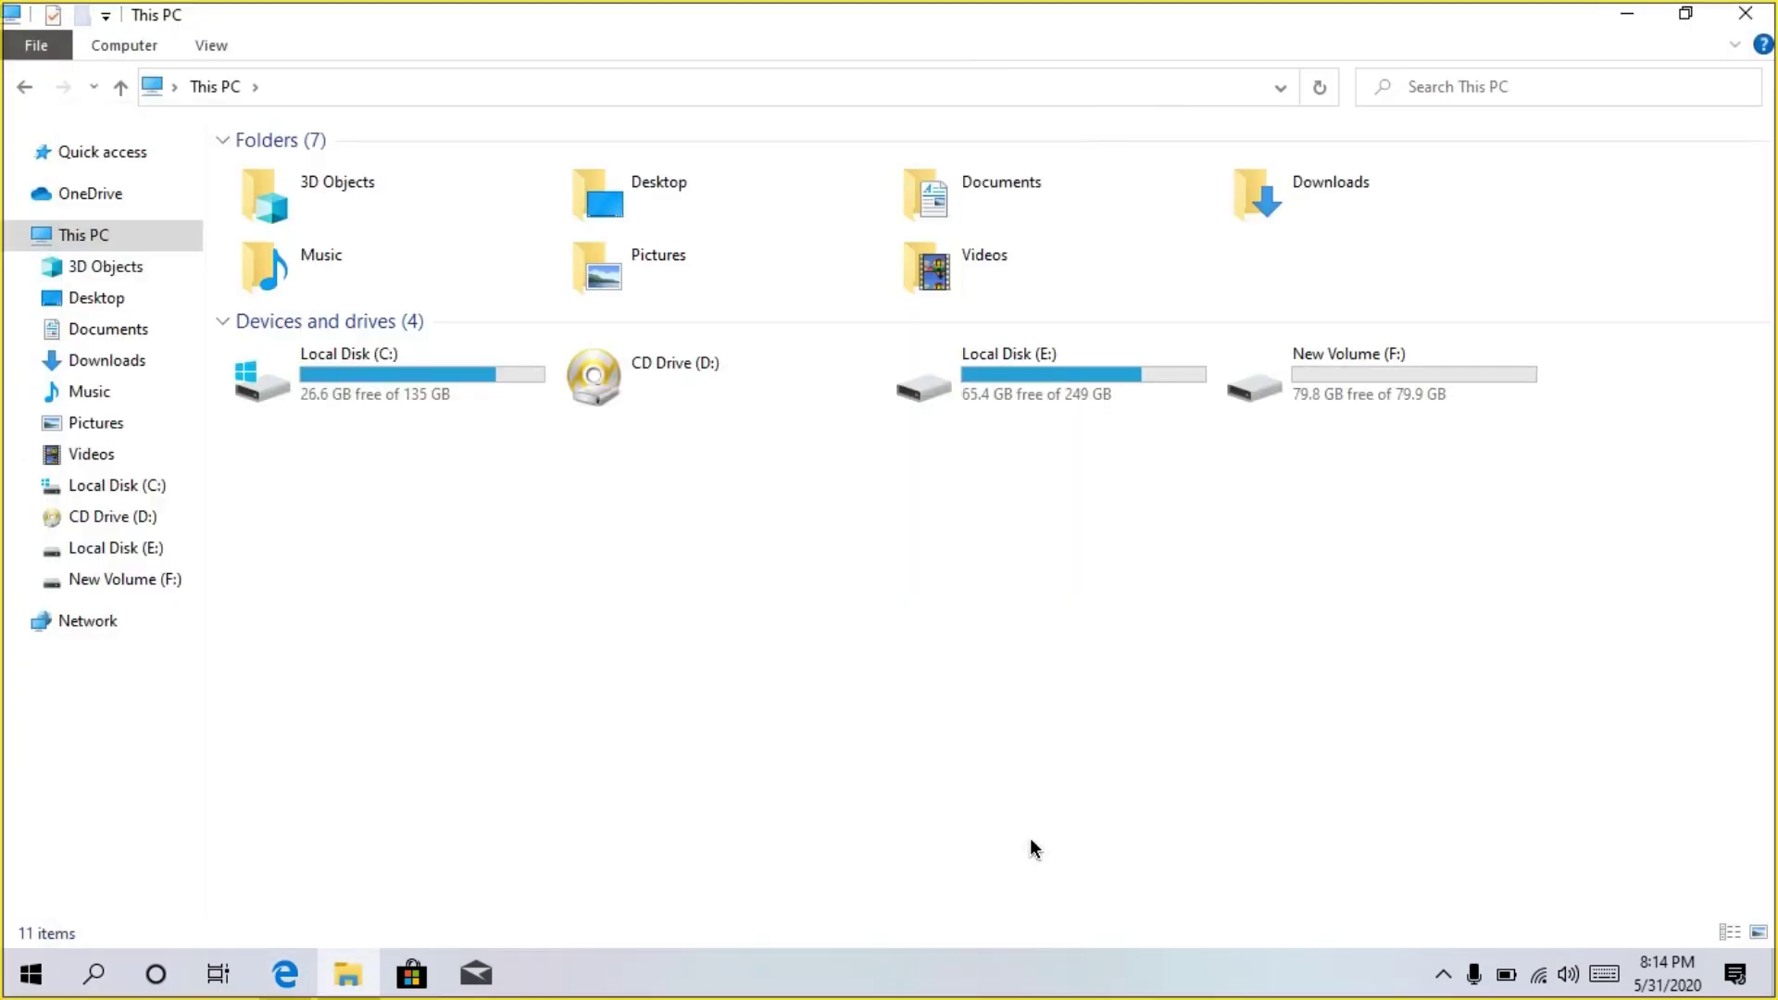
{"action": "left_click_drag", "start_coordinate": [223, 334], "coordinate": [560, 423]}
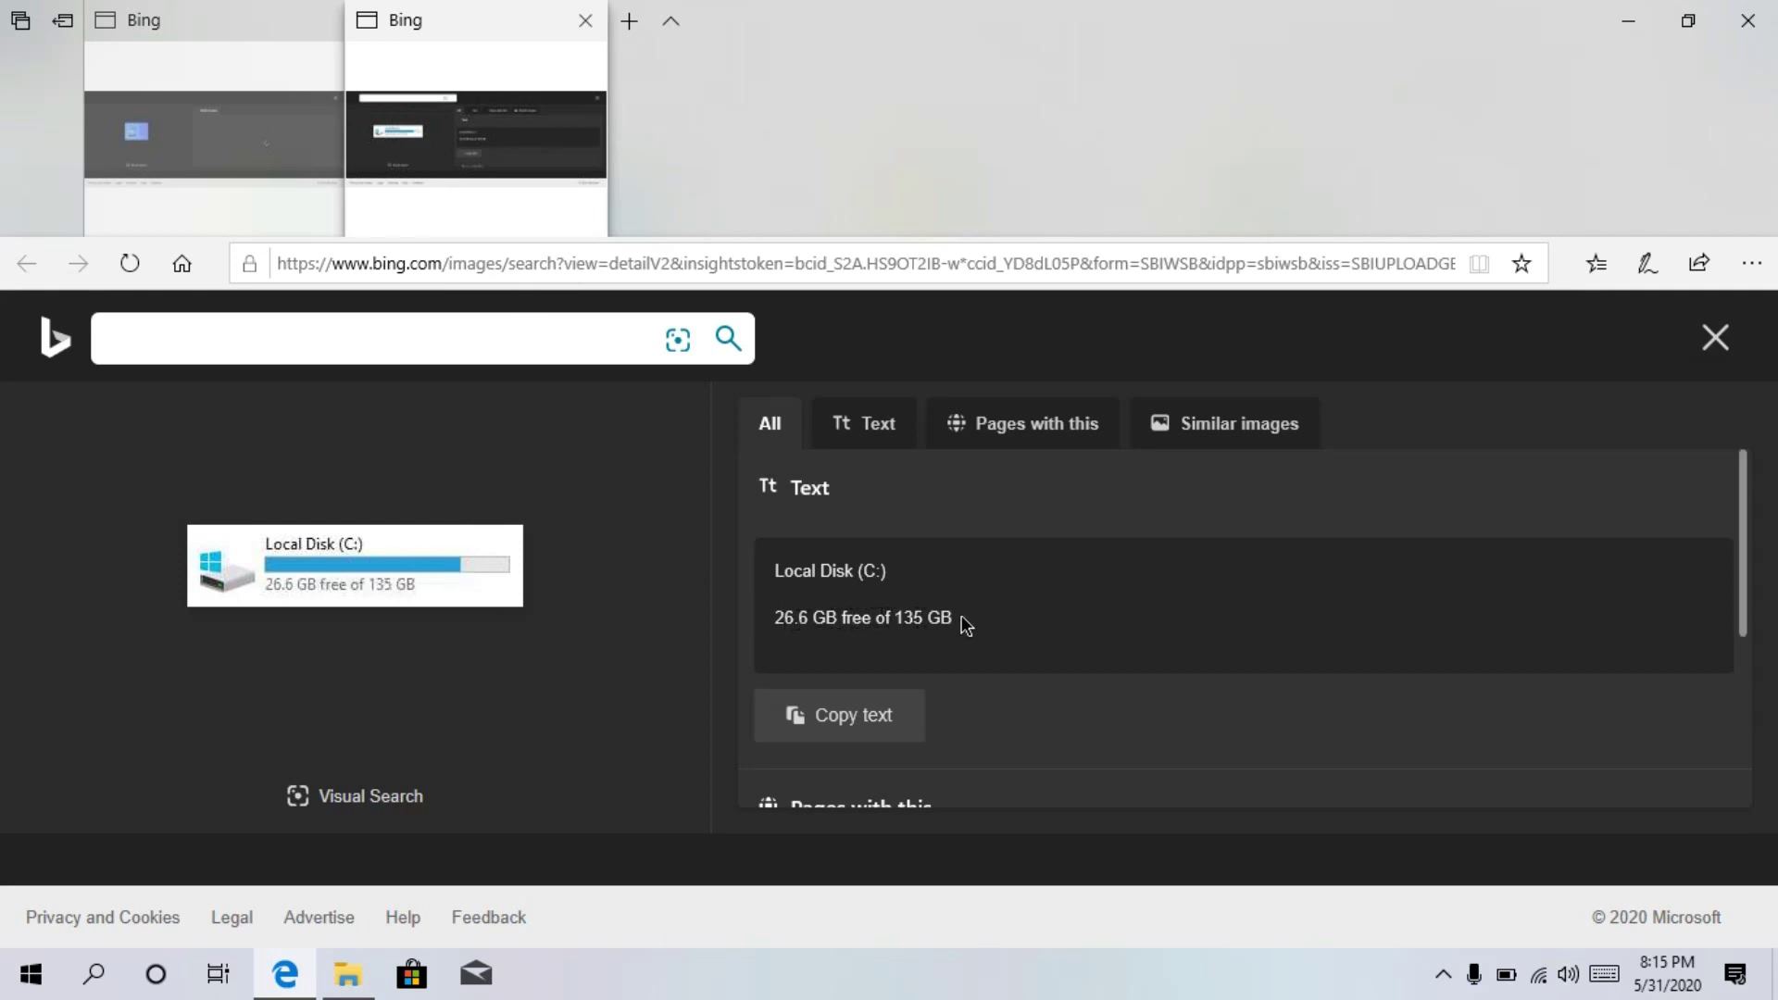
{"action": "scroll", "coordinate": [969, 626], "scroll_direction": "down", "scroll_amount": 5}
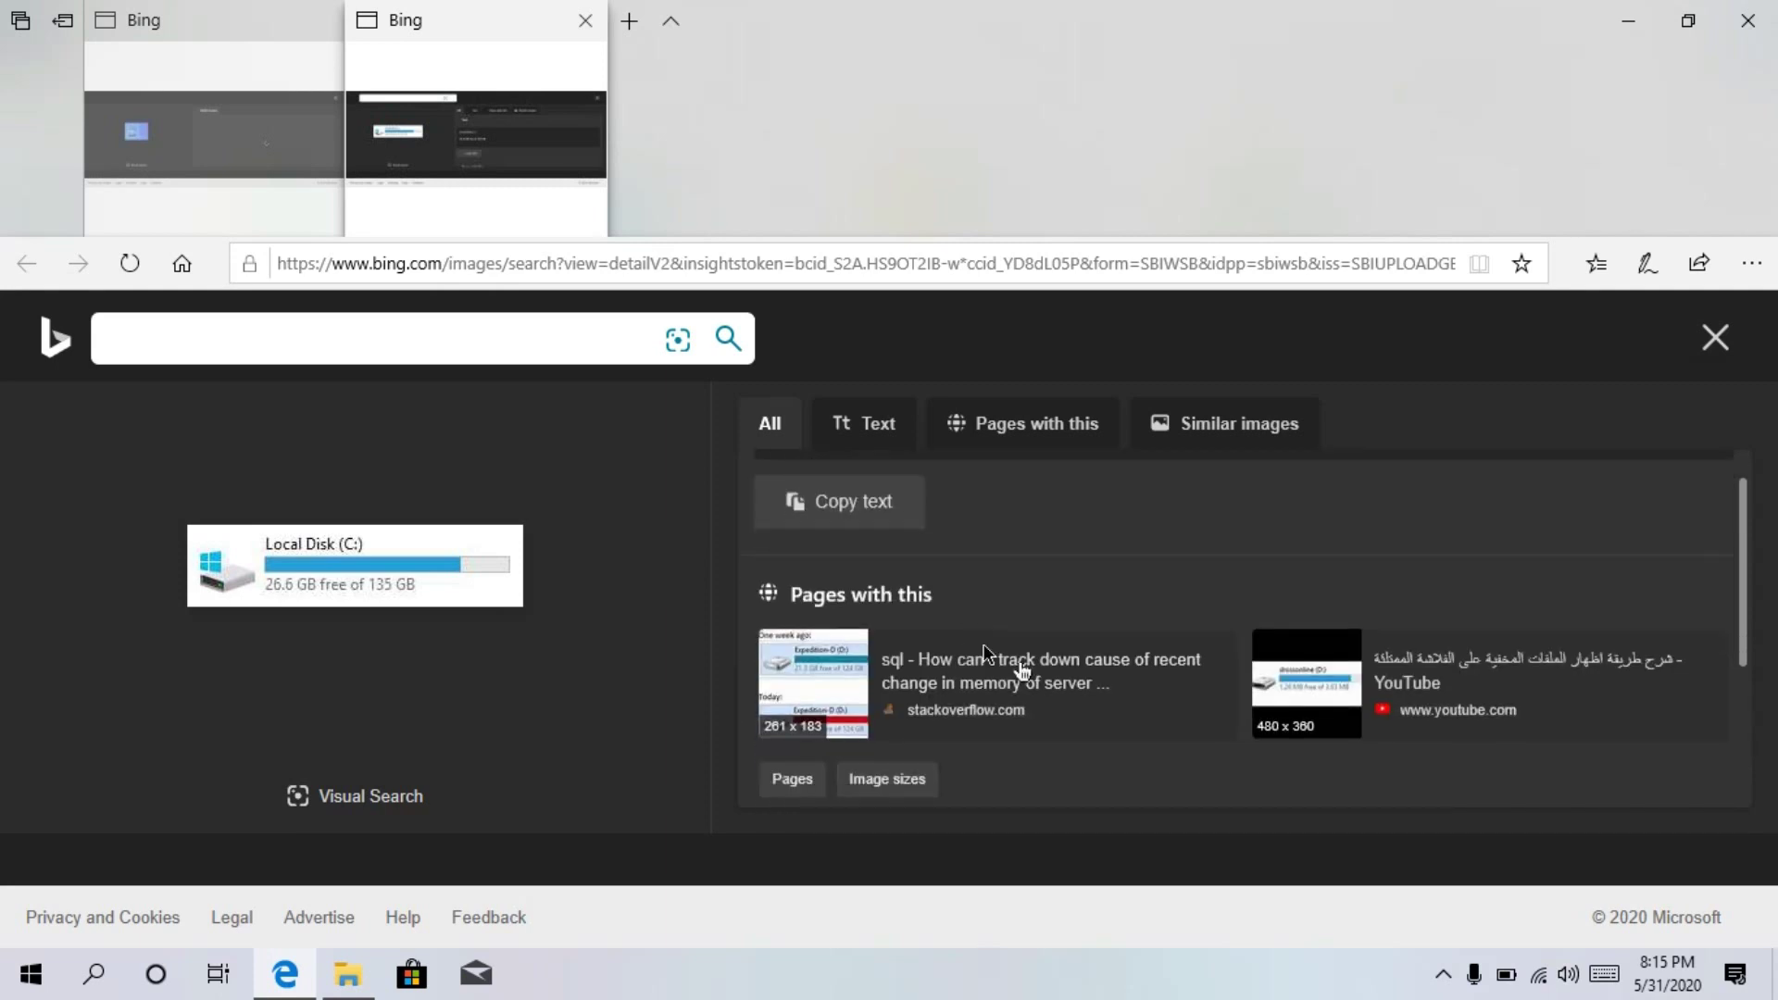
{"action": "scroll", "coordinate": [1022, 671], "scroll_direction": "down", "scroll_amount": 4}
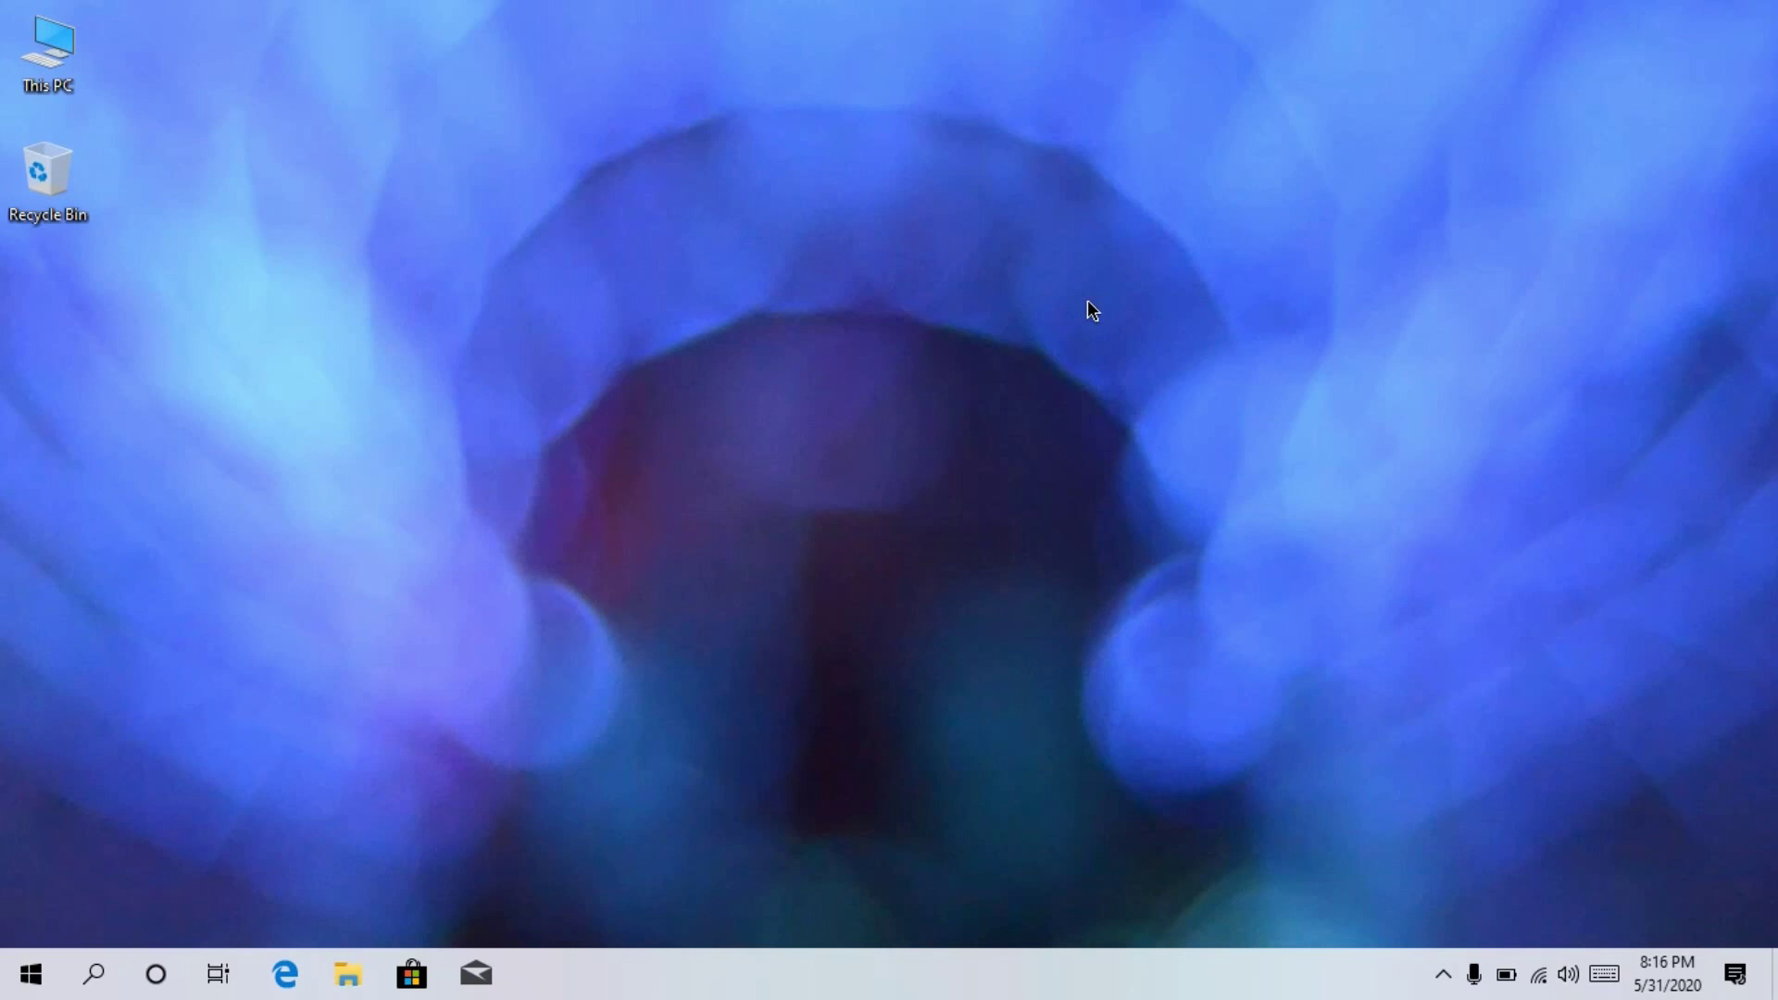
- Add a new virtual desktop in Task View and rename Desktop 3 to a first name followed by the tears-of-joy emoji
{"action": "key", "text": "super+Tab"}
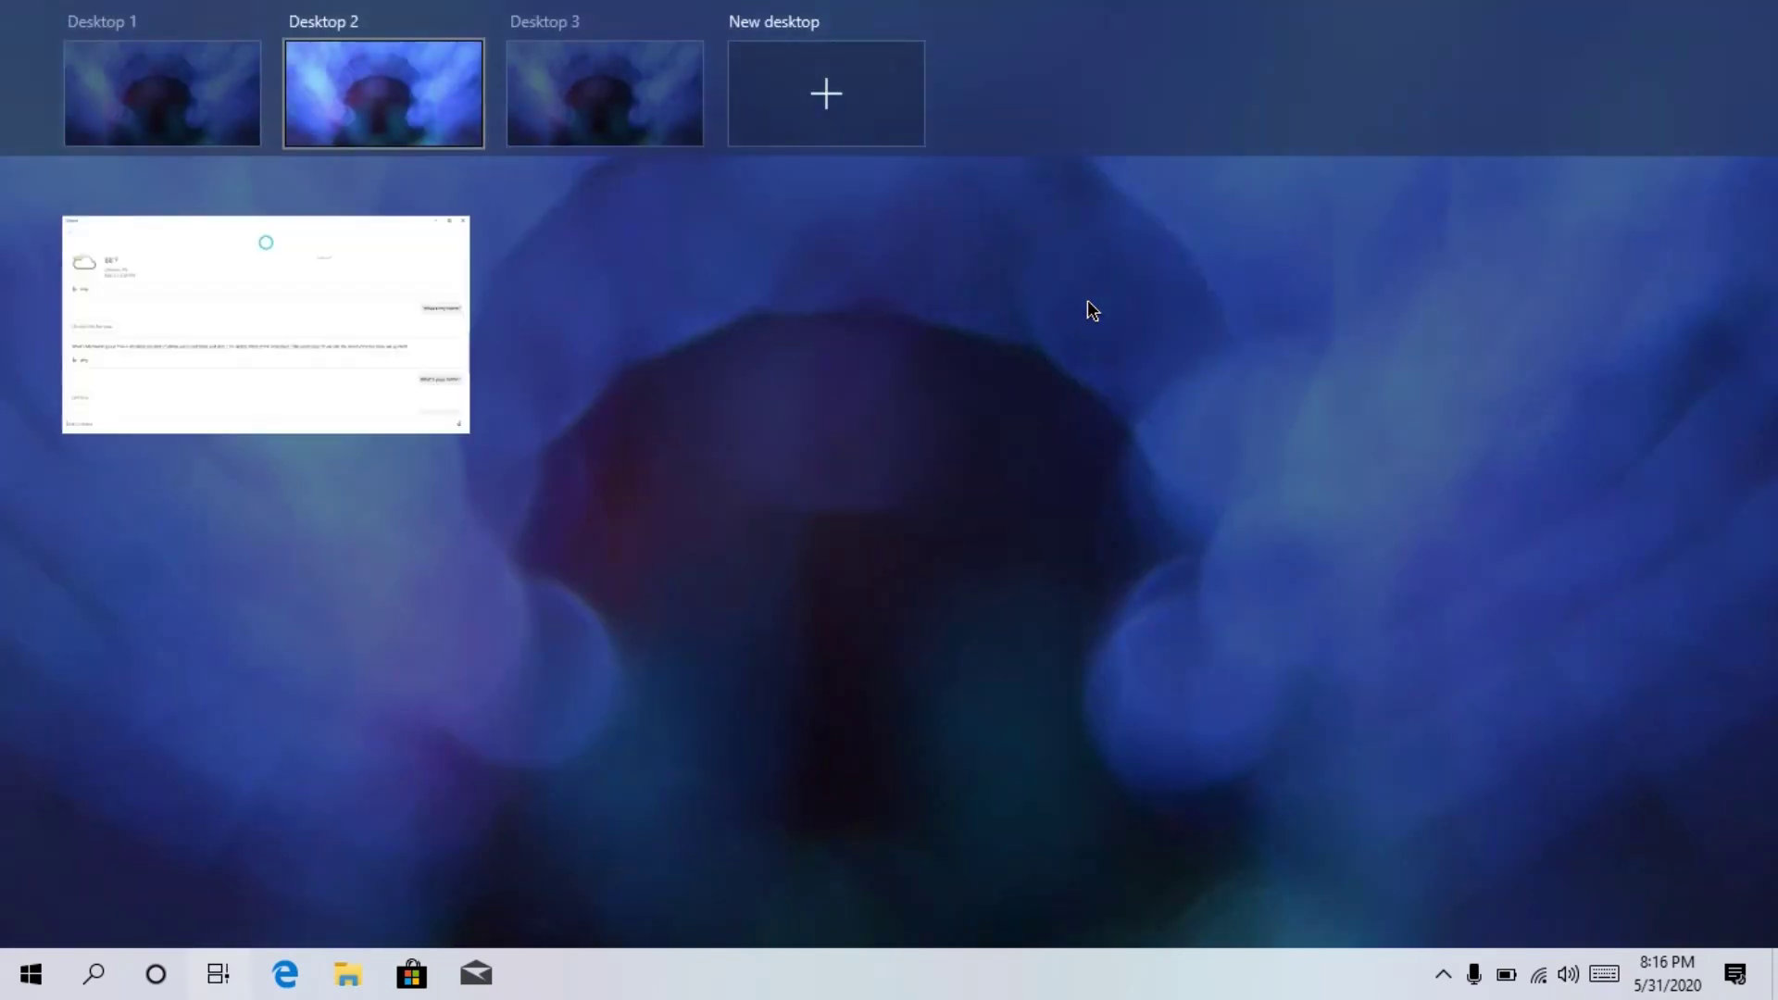
{"action": "left_click", "coordinate": [841, 115]}
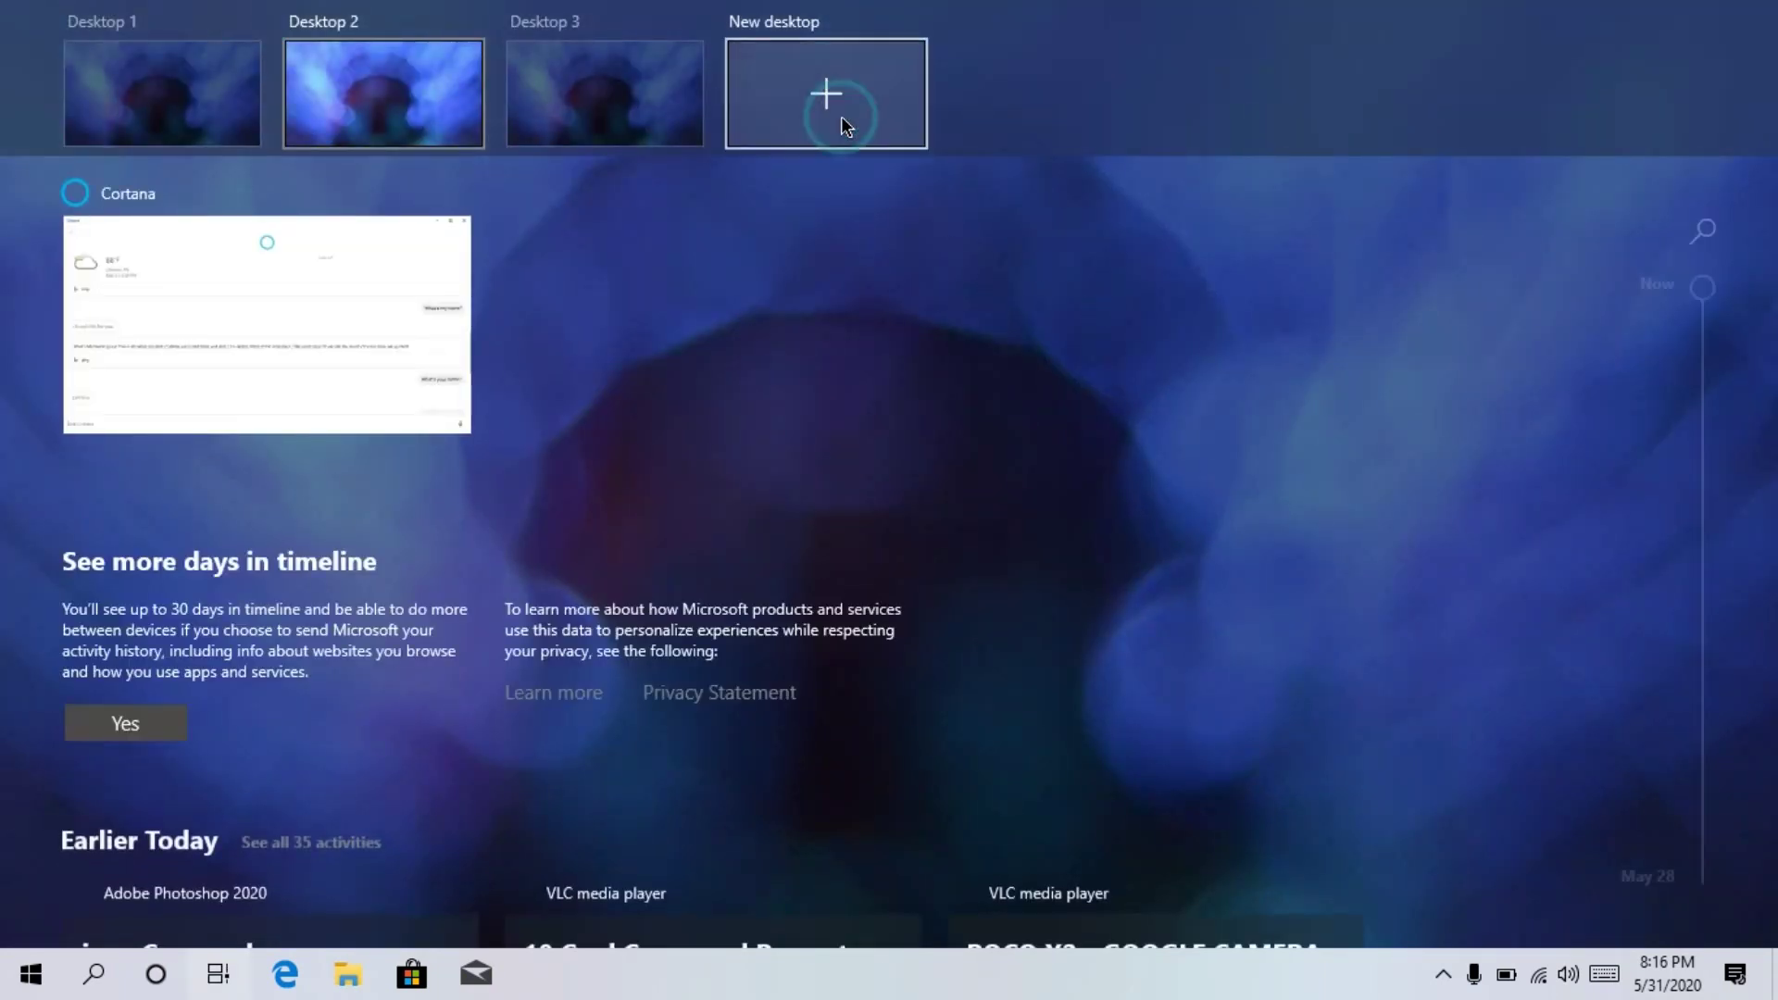
{"action": "left_click", "coordinate": [556, 21]}
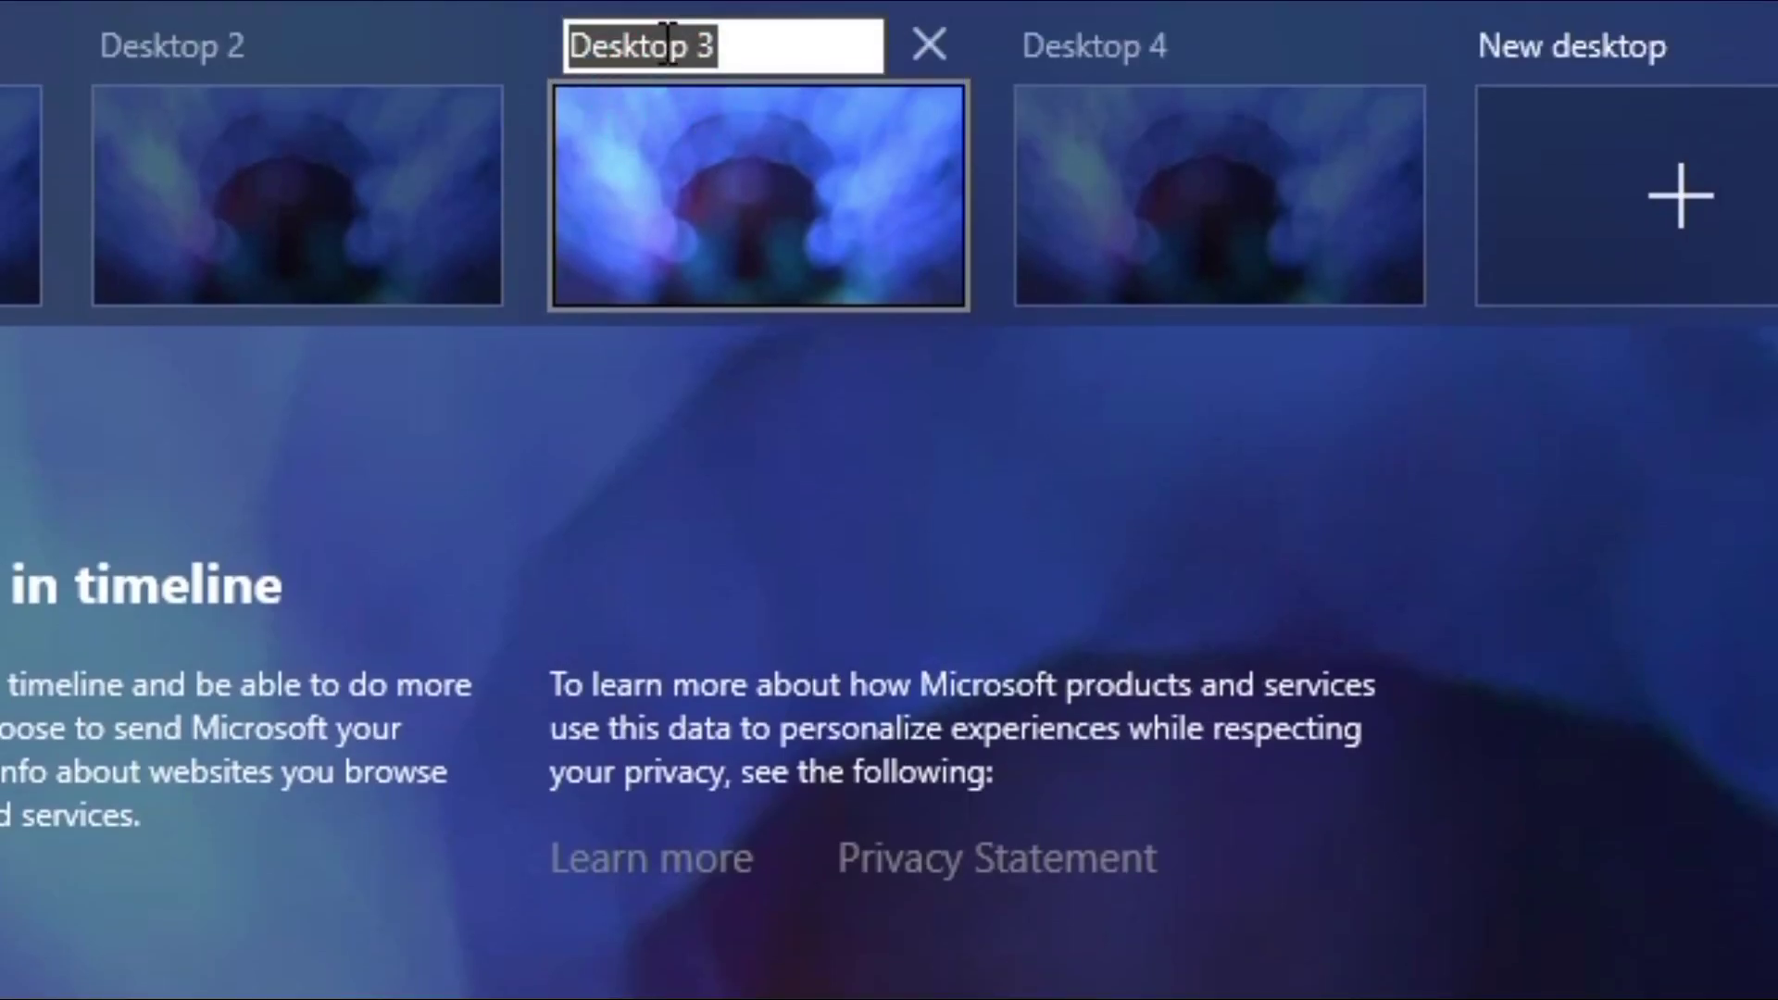
{"action": "key", "text": "BackSpace"}
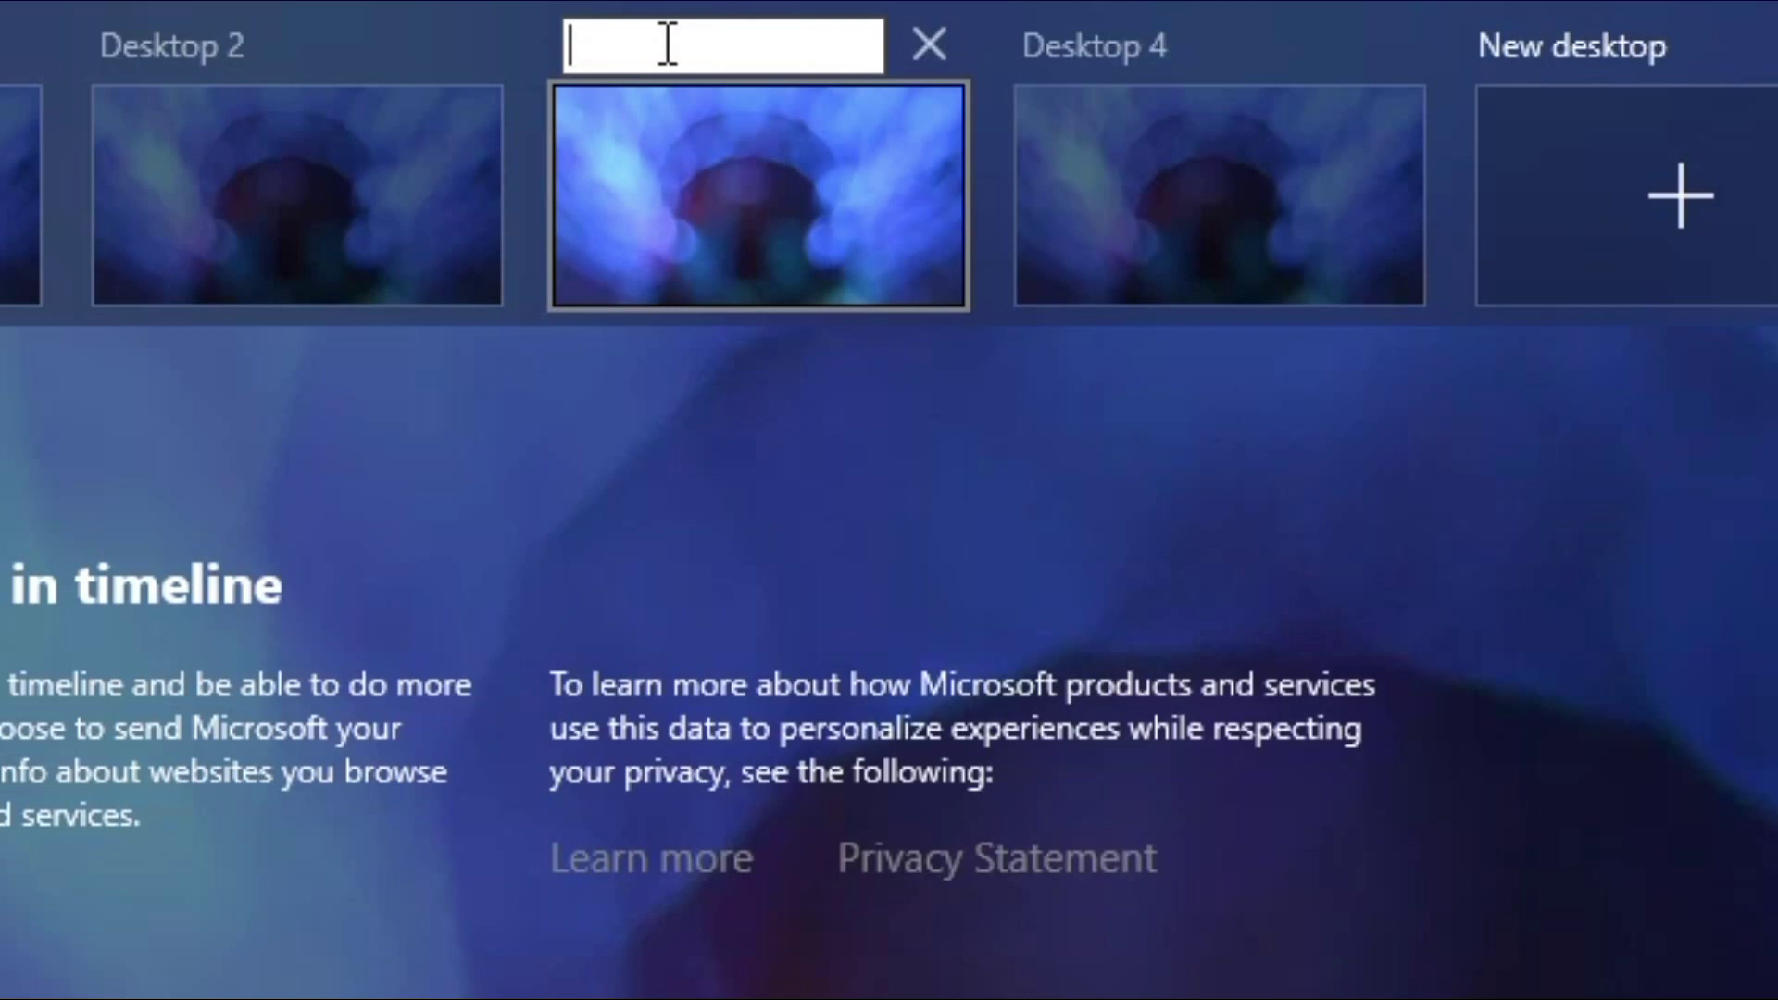
{"action": "type", "text": "gokul"}
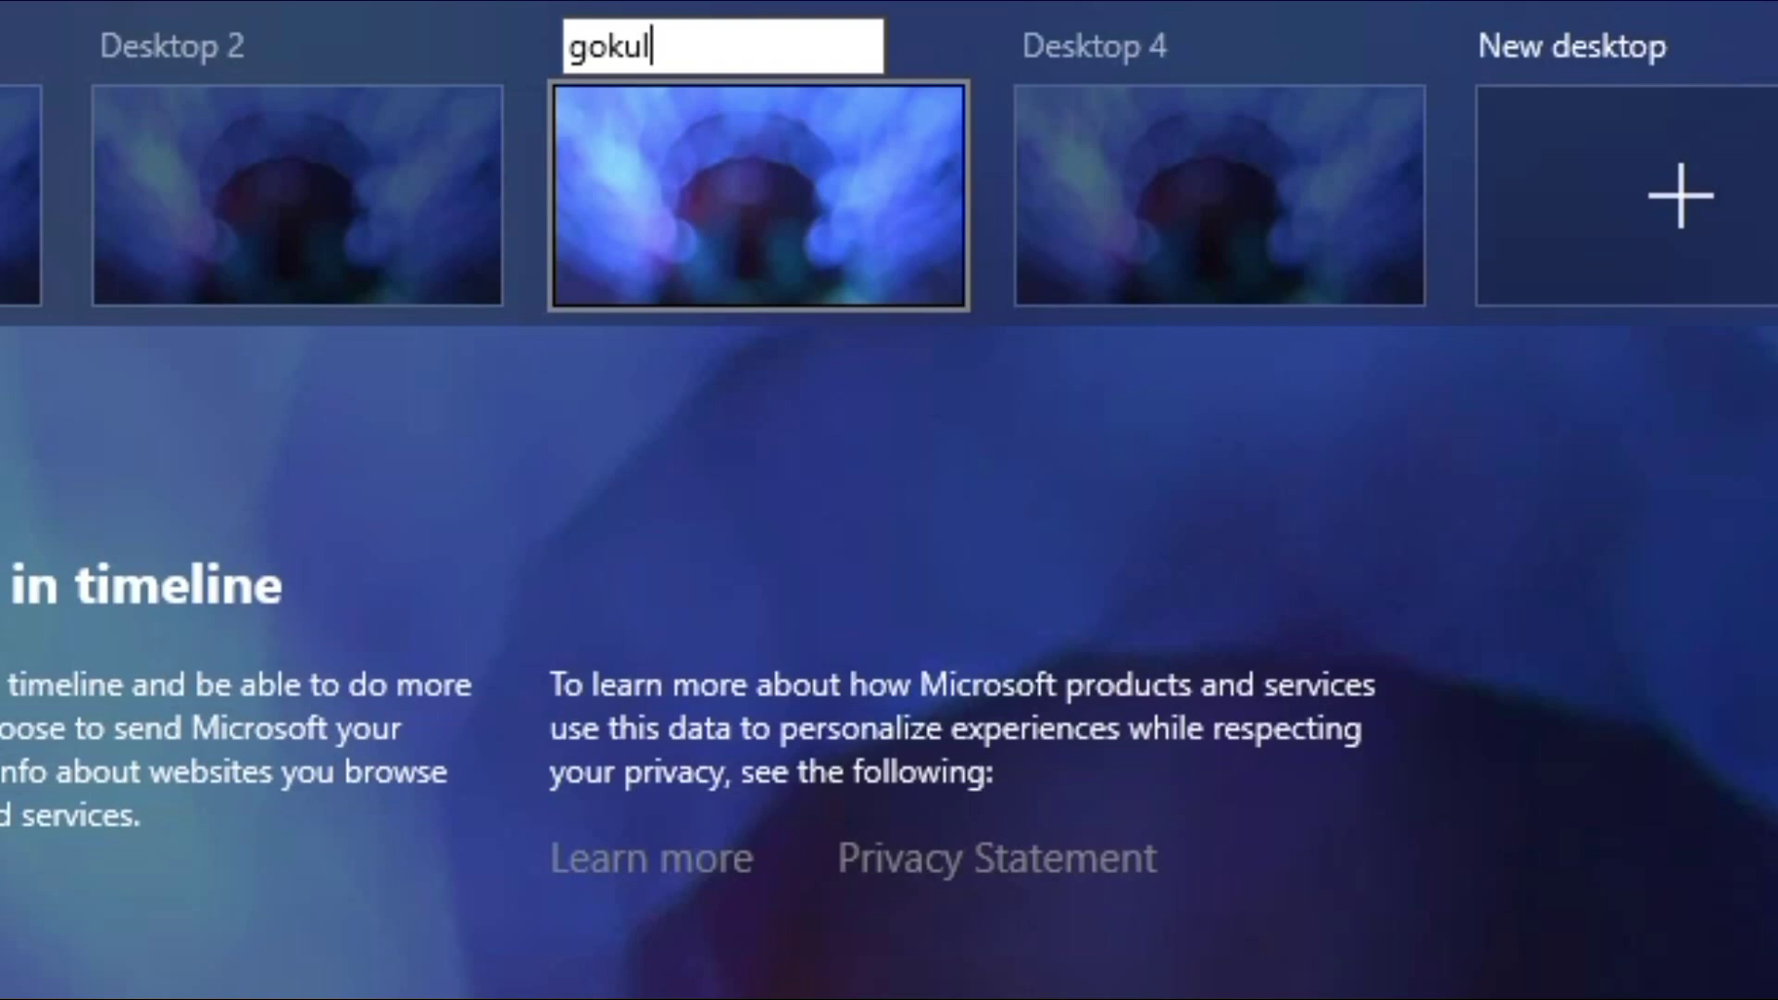
{"action": "key", "text": "super+period"}
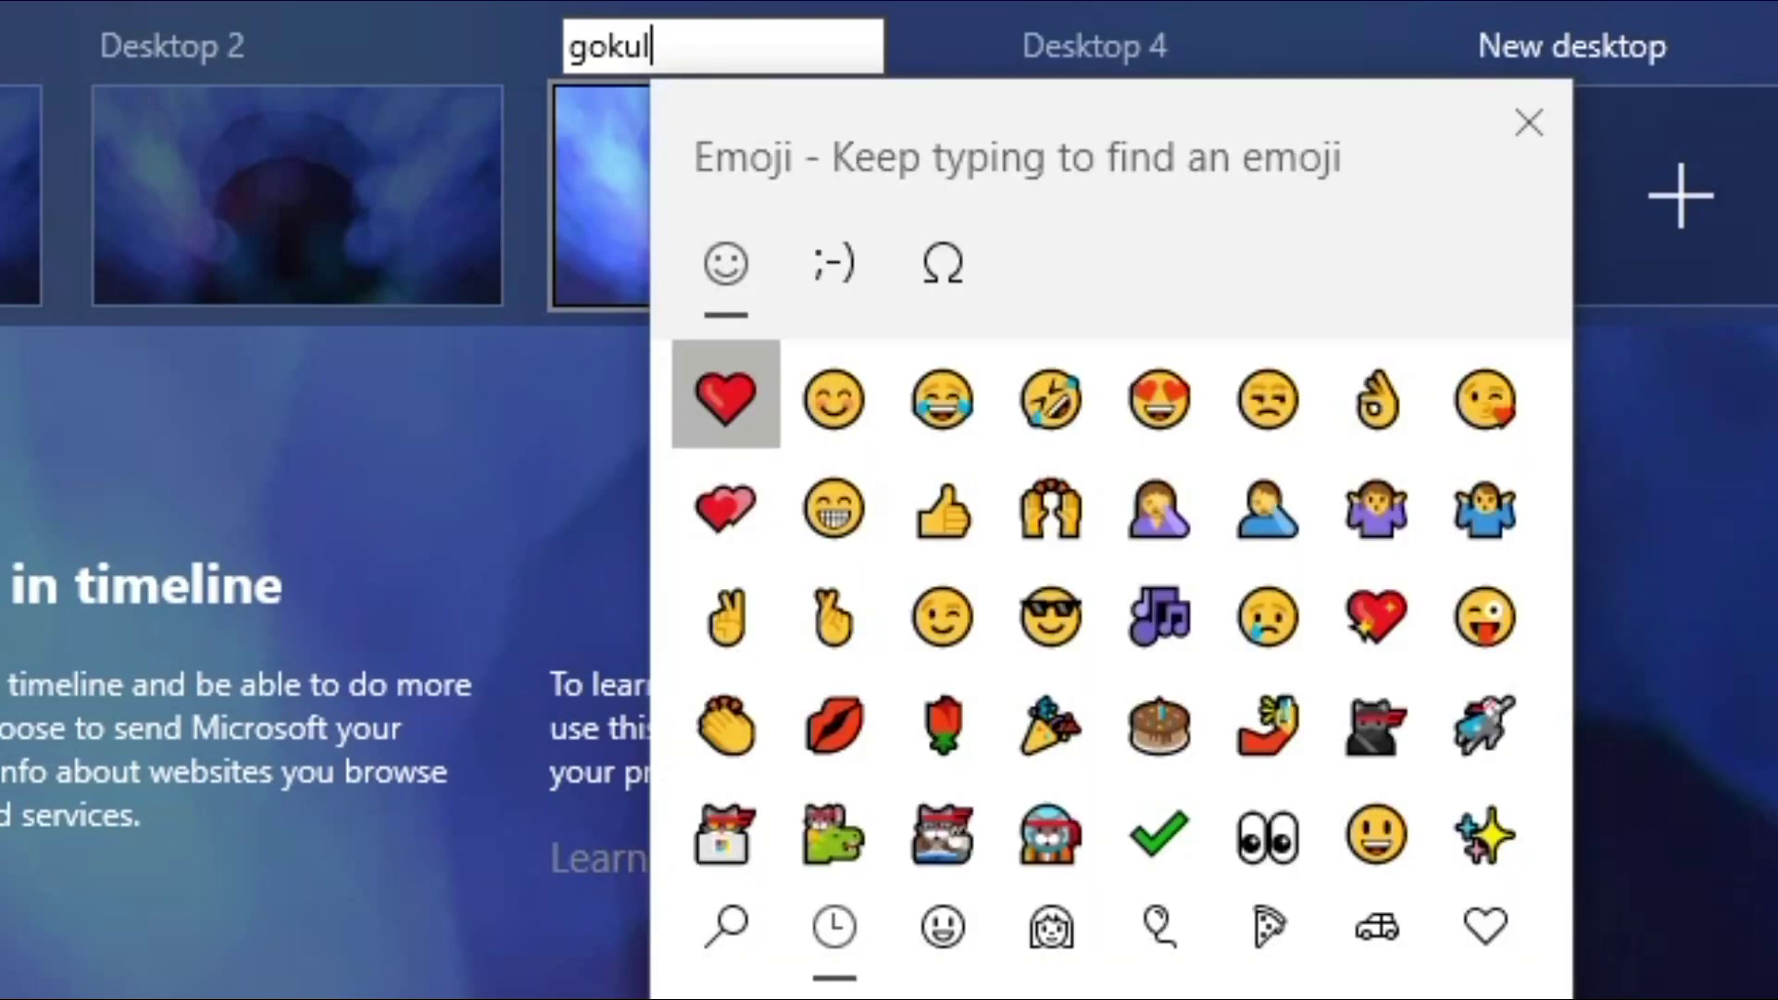
{"action": "left_click", "coordinate": [953, 393]}
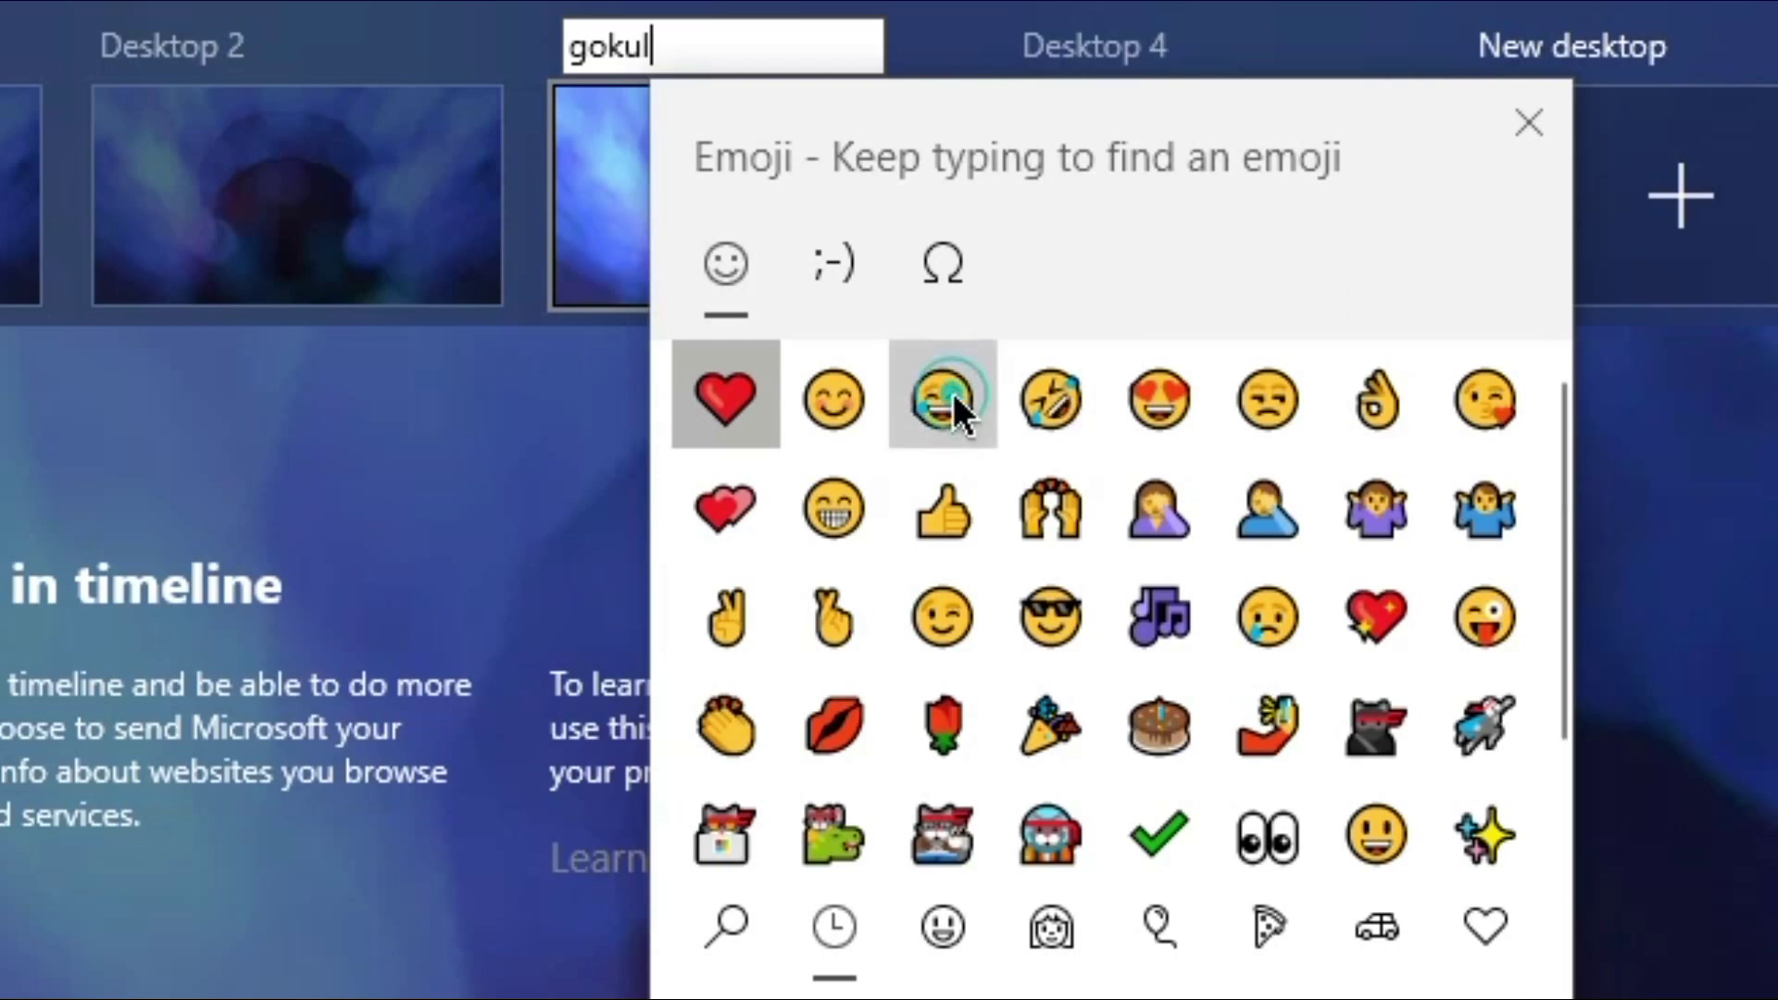
{"action": "key", "text": "Escape"}
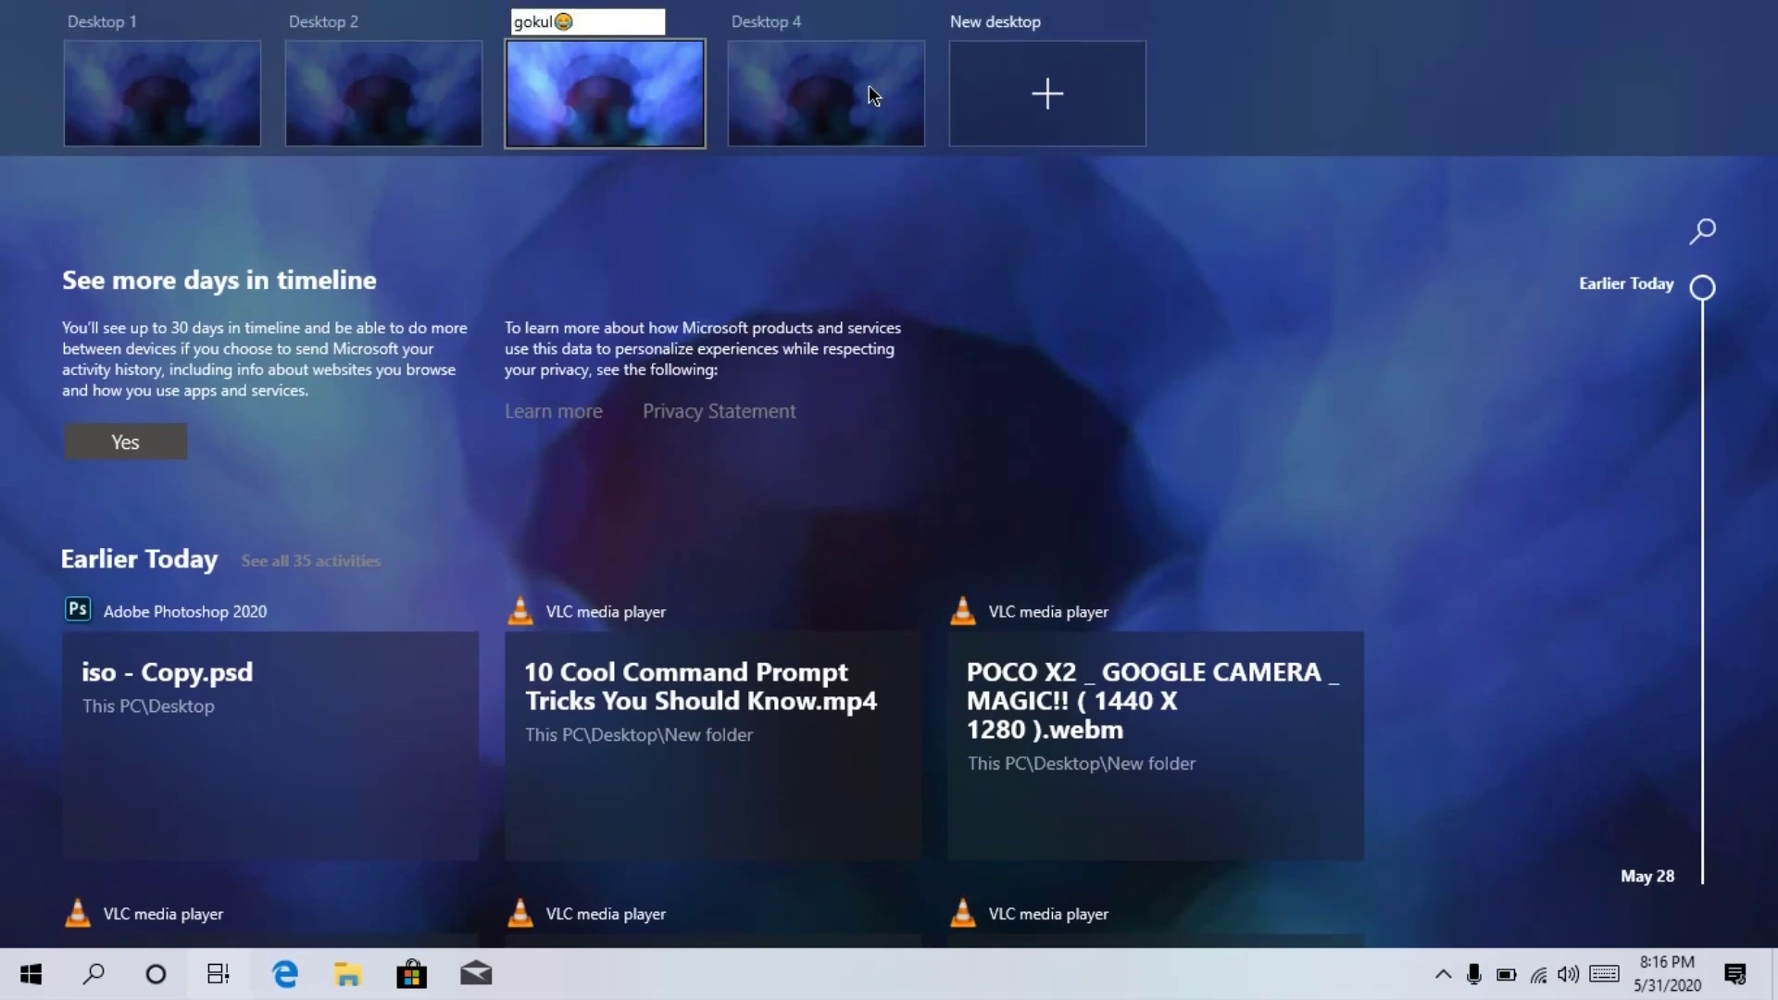
- Switch to the Desktop 4 virtual desktop and bring up Task View again
{"action": "left_click", "coordinate": [869, 86]}
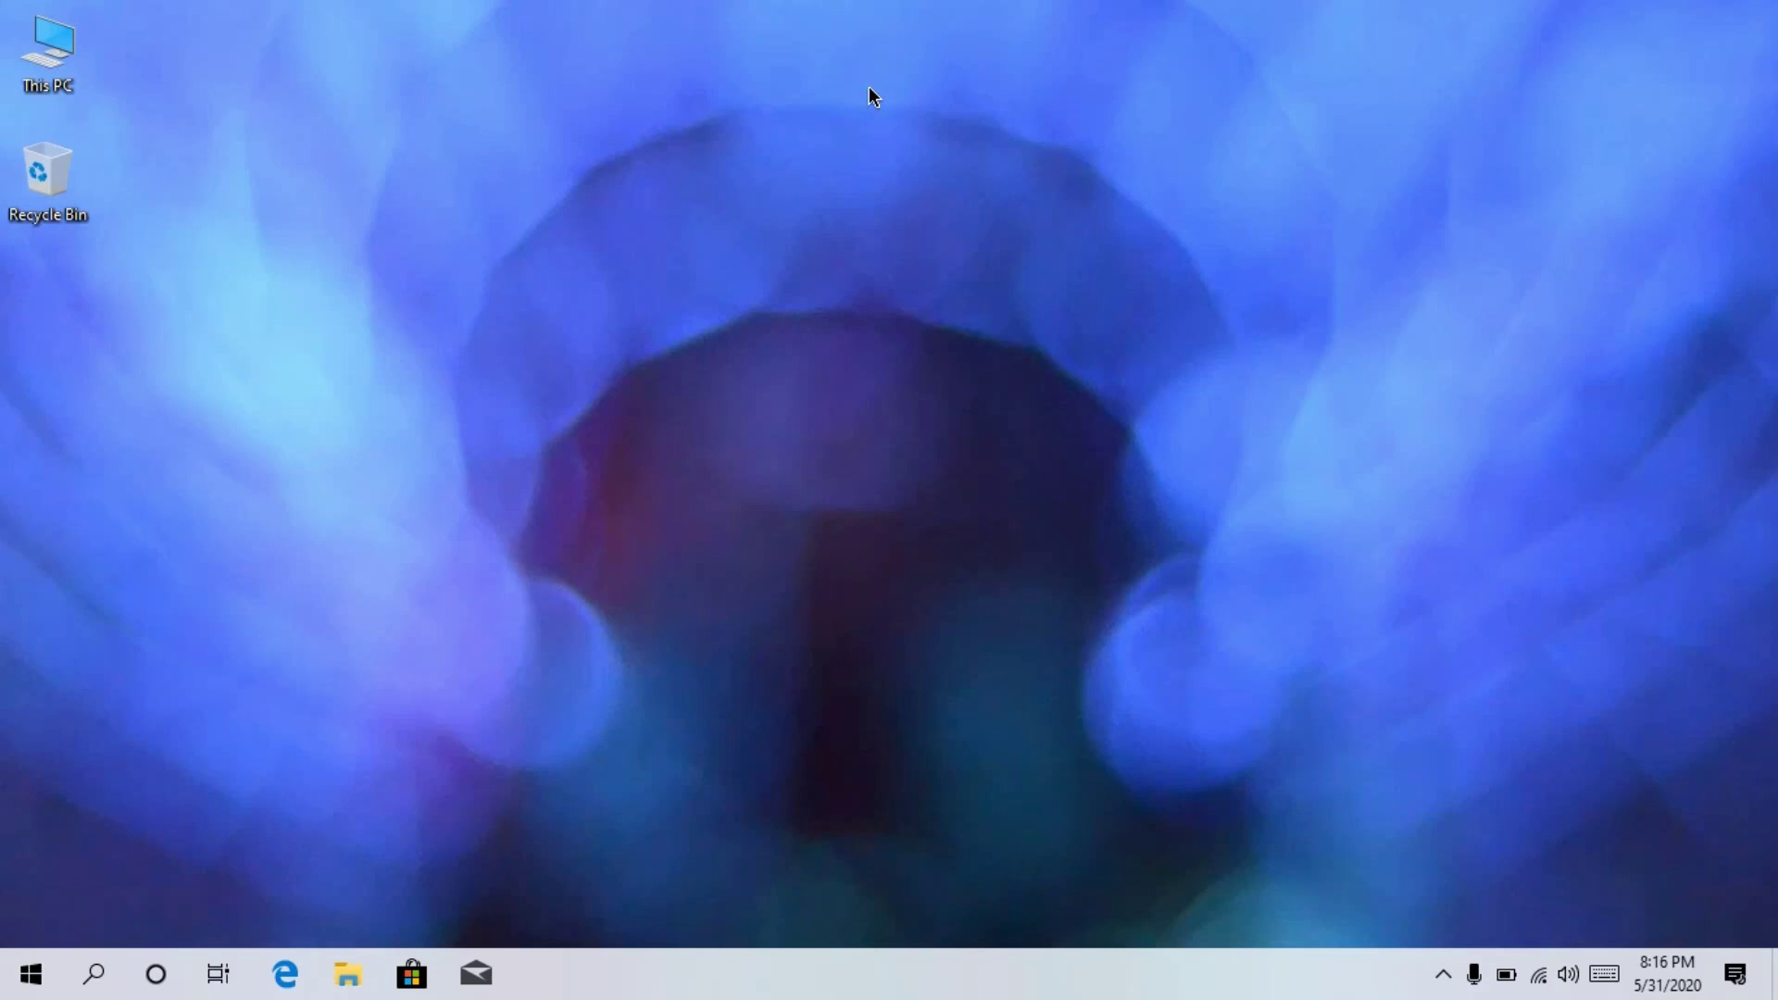
{"action": "key", "text": "super+Tab"}
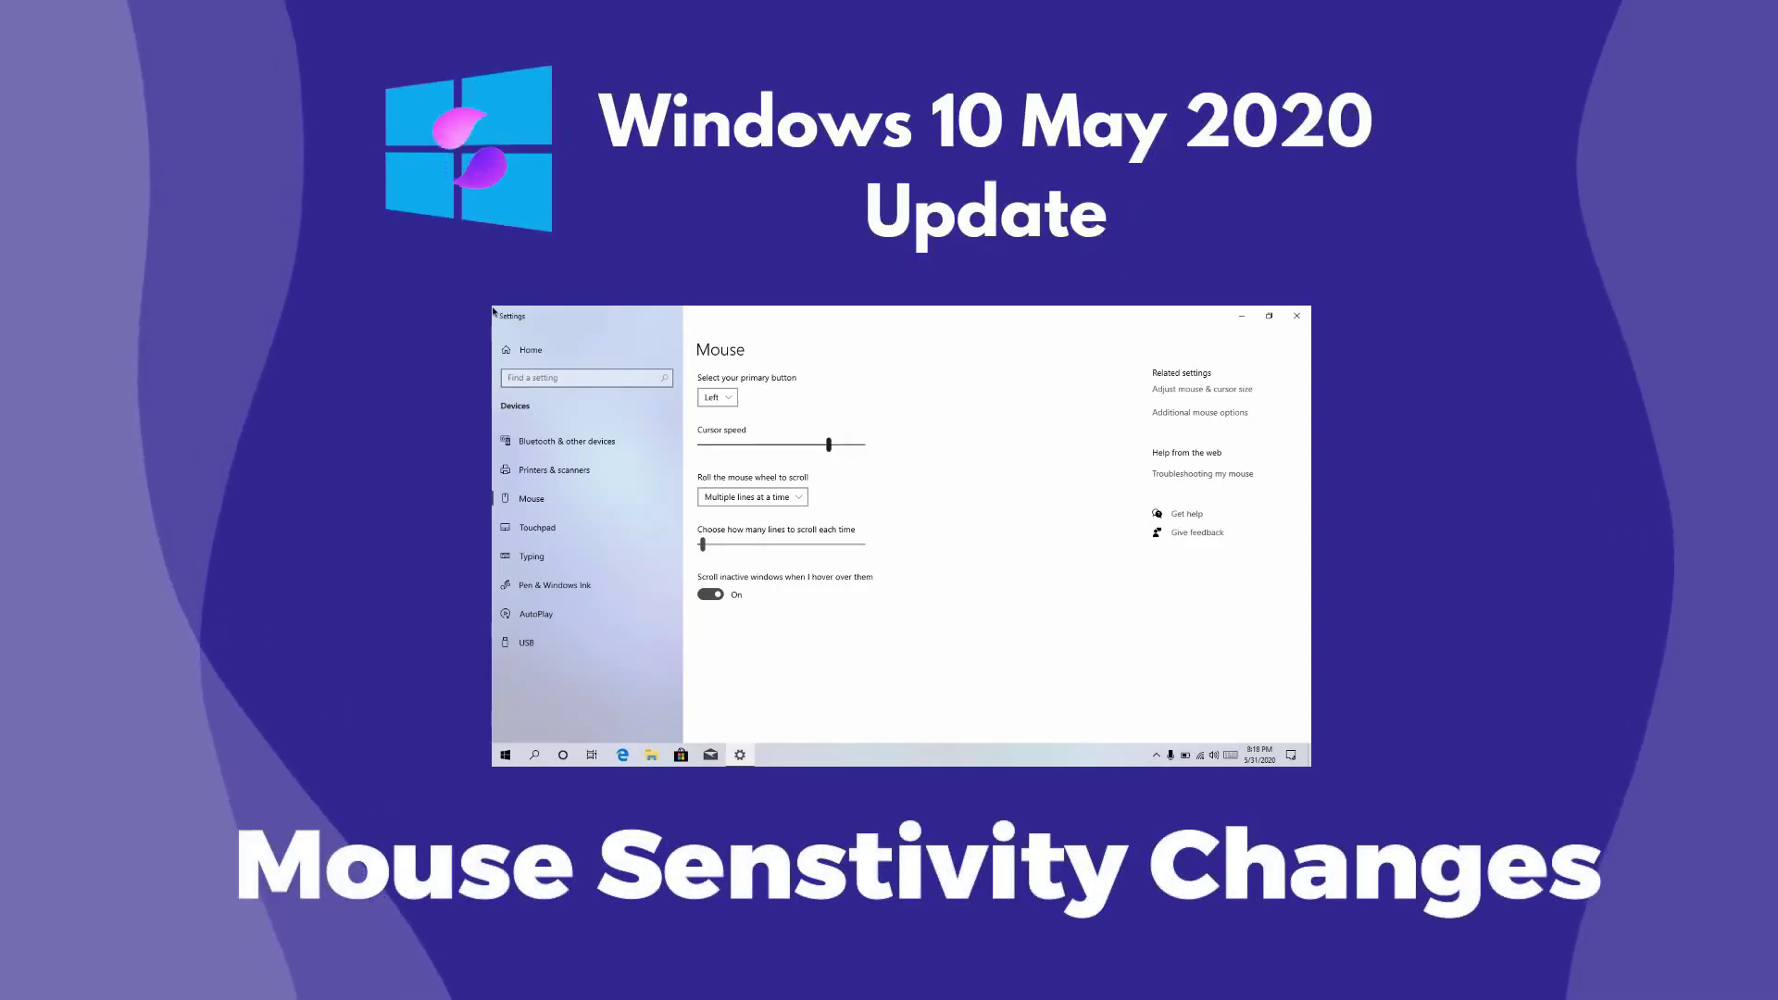
{"action": "left_click_drag", "start_coordinate": [829, 444], "coordinate": [864, 445]}
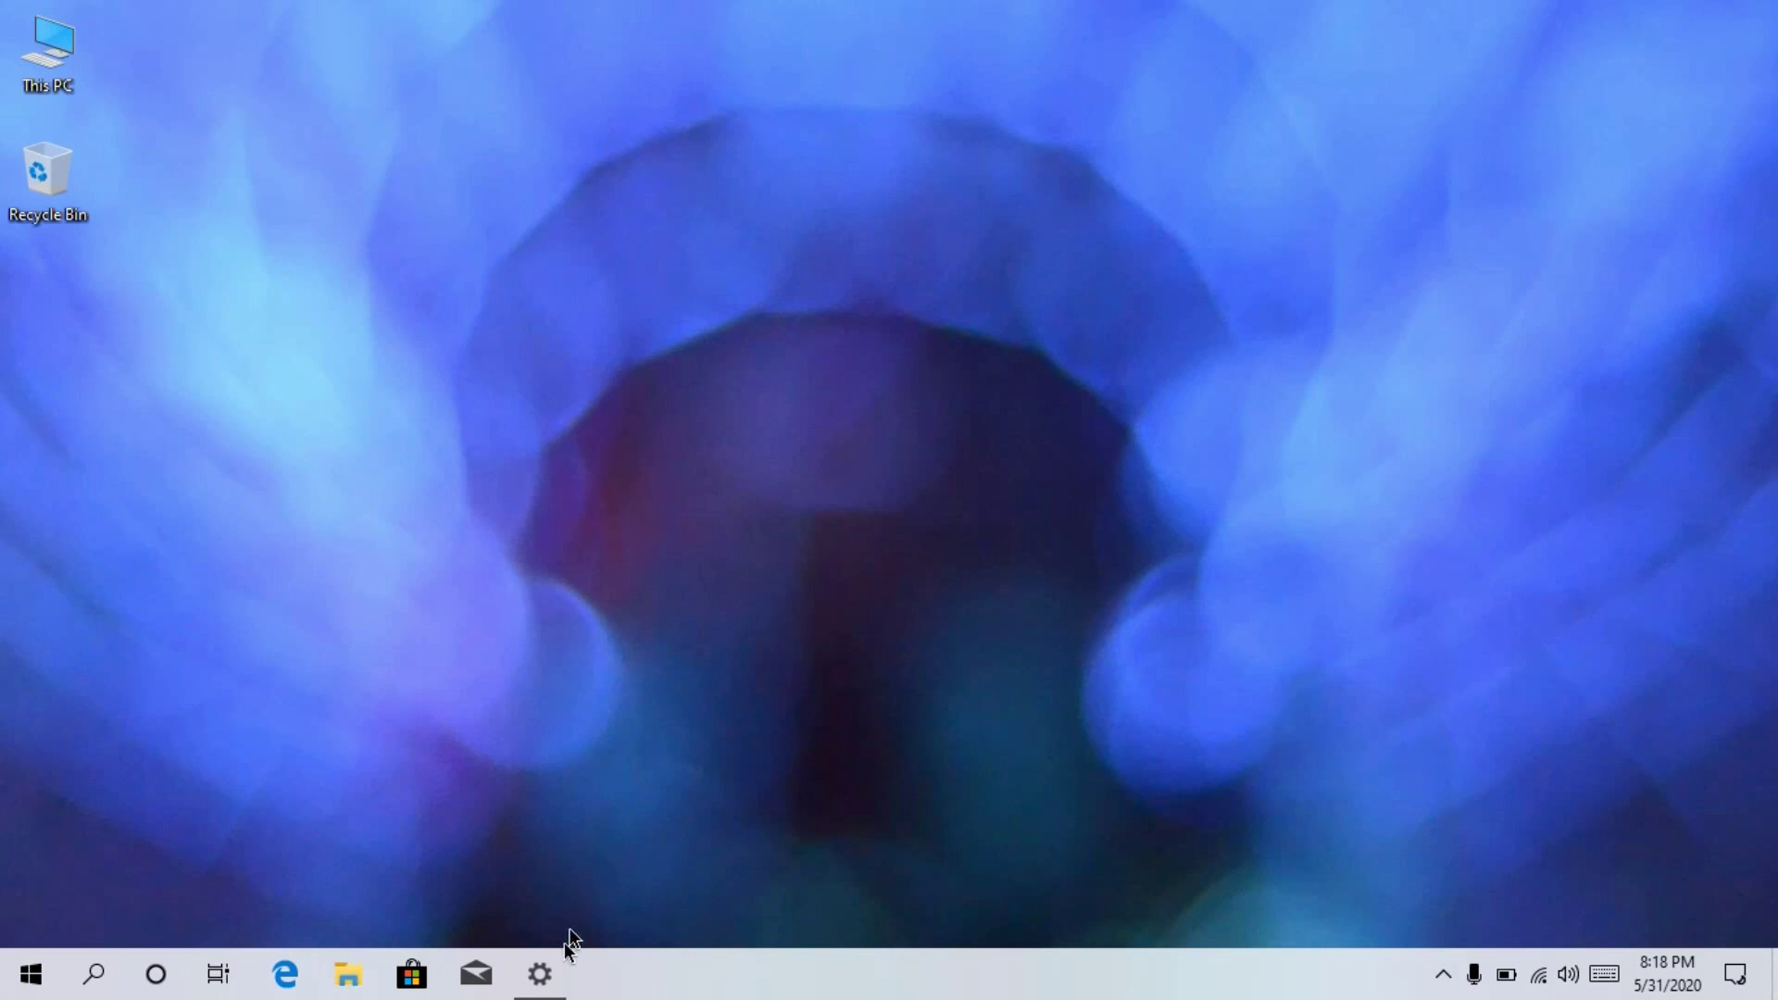
- Open Settings, search for "mouse" and go to the Mouse settings page
{"action": "left_click", "coordinate": [540, 972]}
{"action": "left_click", "coordinate": [926, 184]}
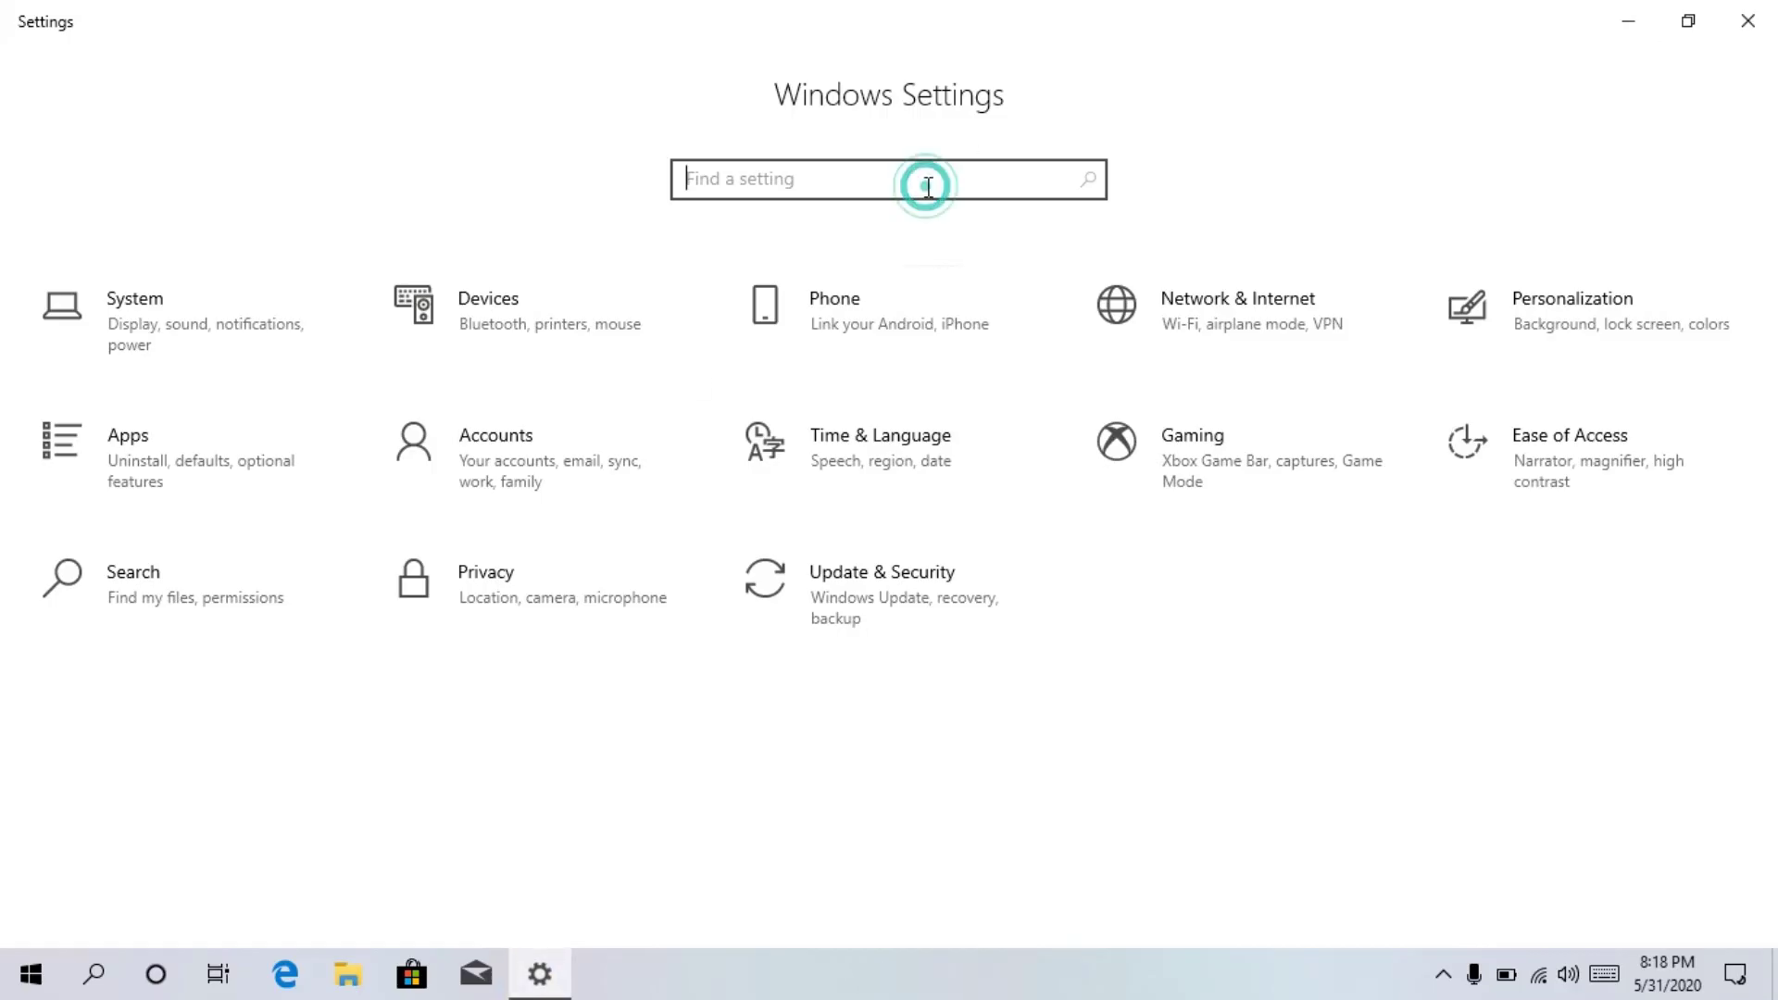
{"action": "type", "text": "mouse"}
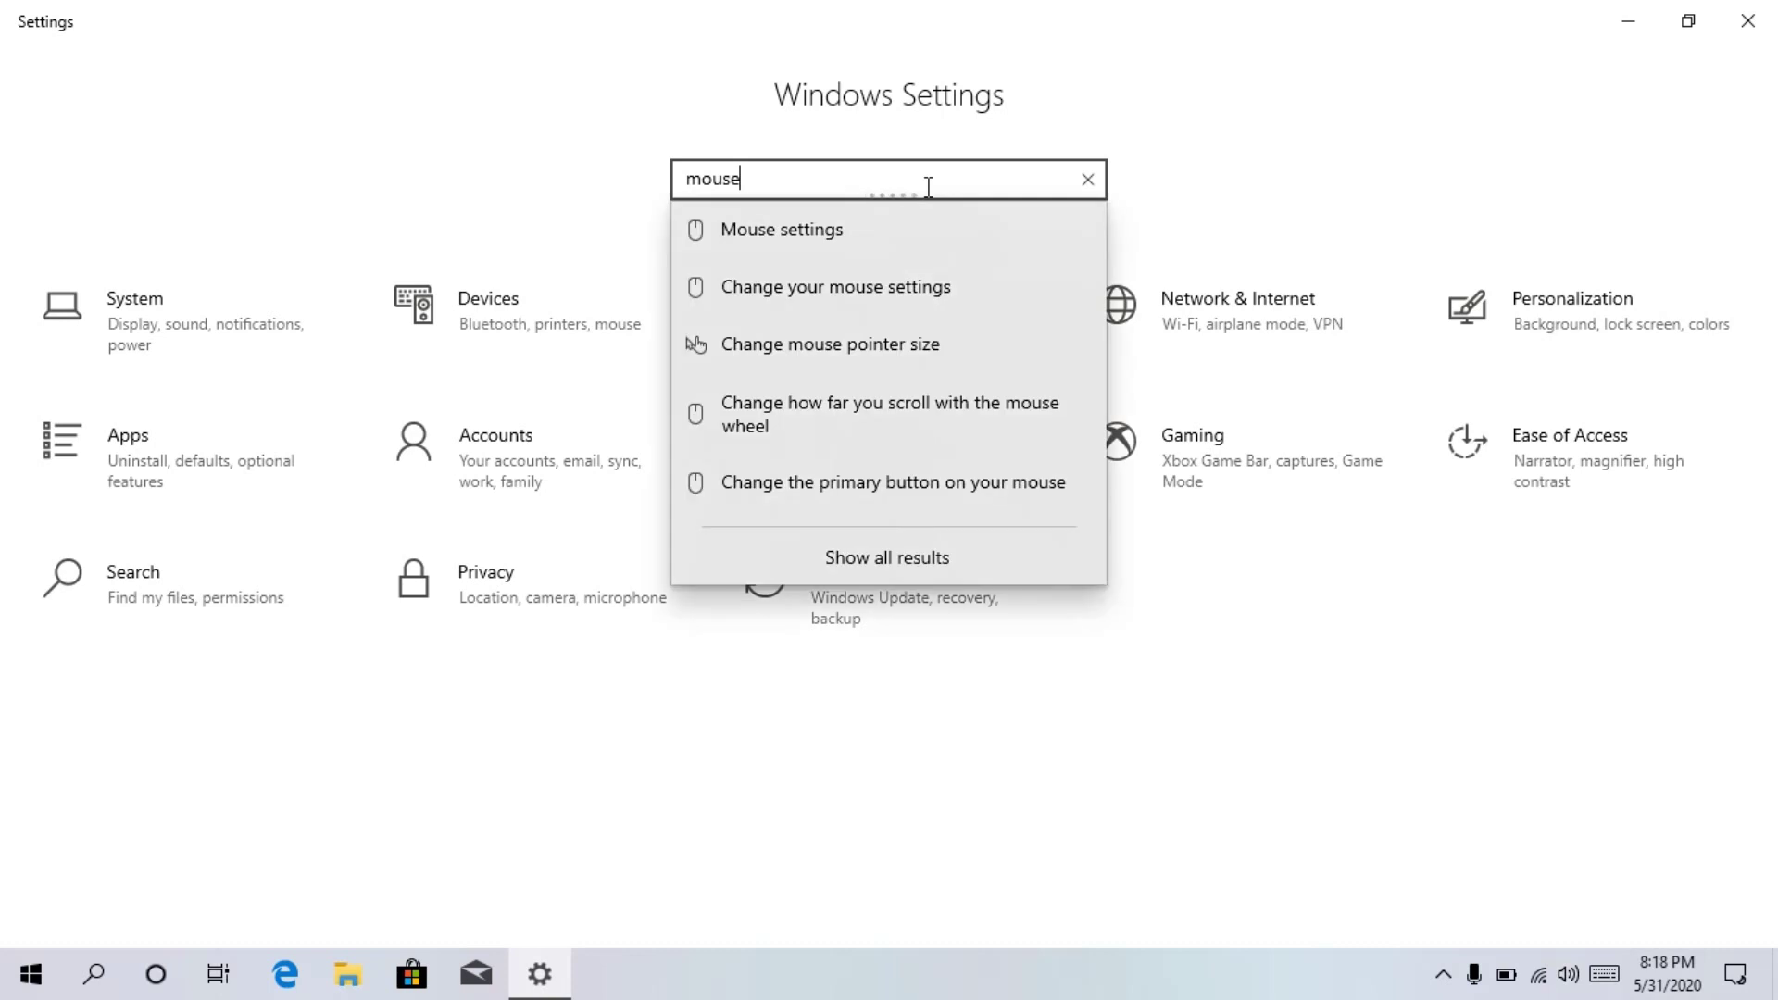
{"action": "key", "text": "Return"}
{"action": "left_click", "coordinate": [311, 236]}
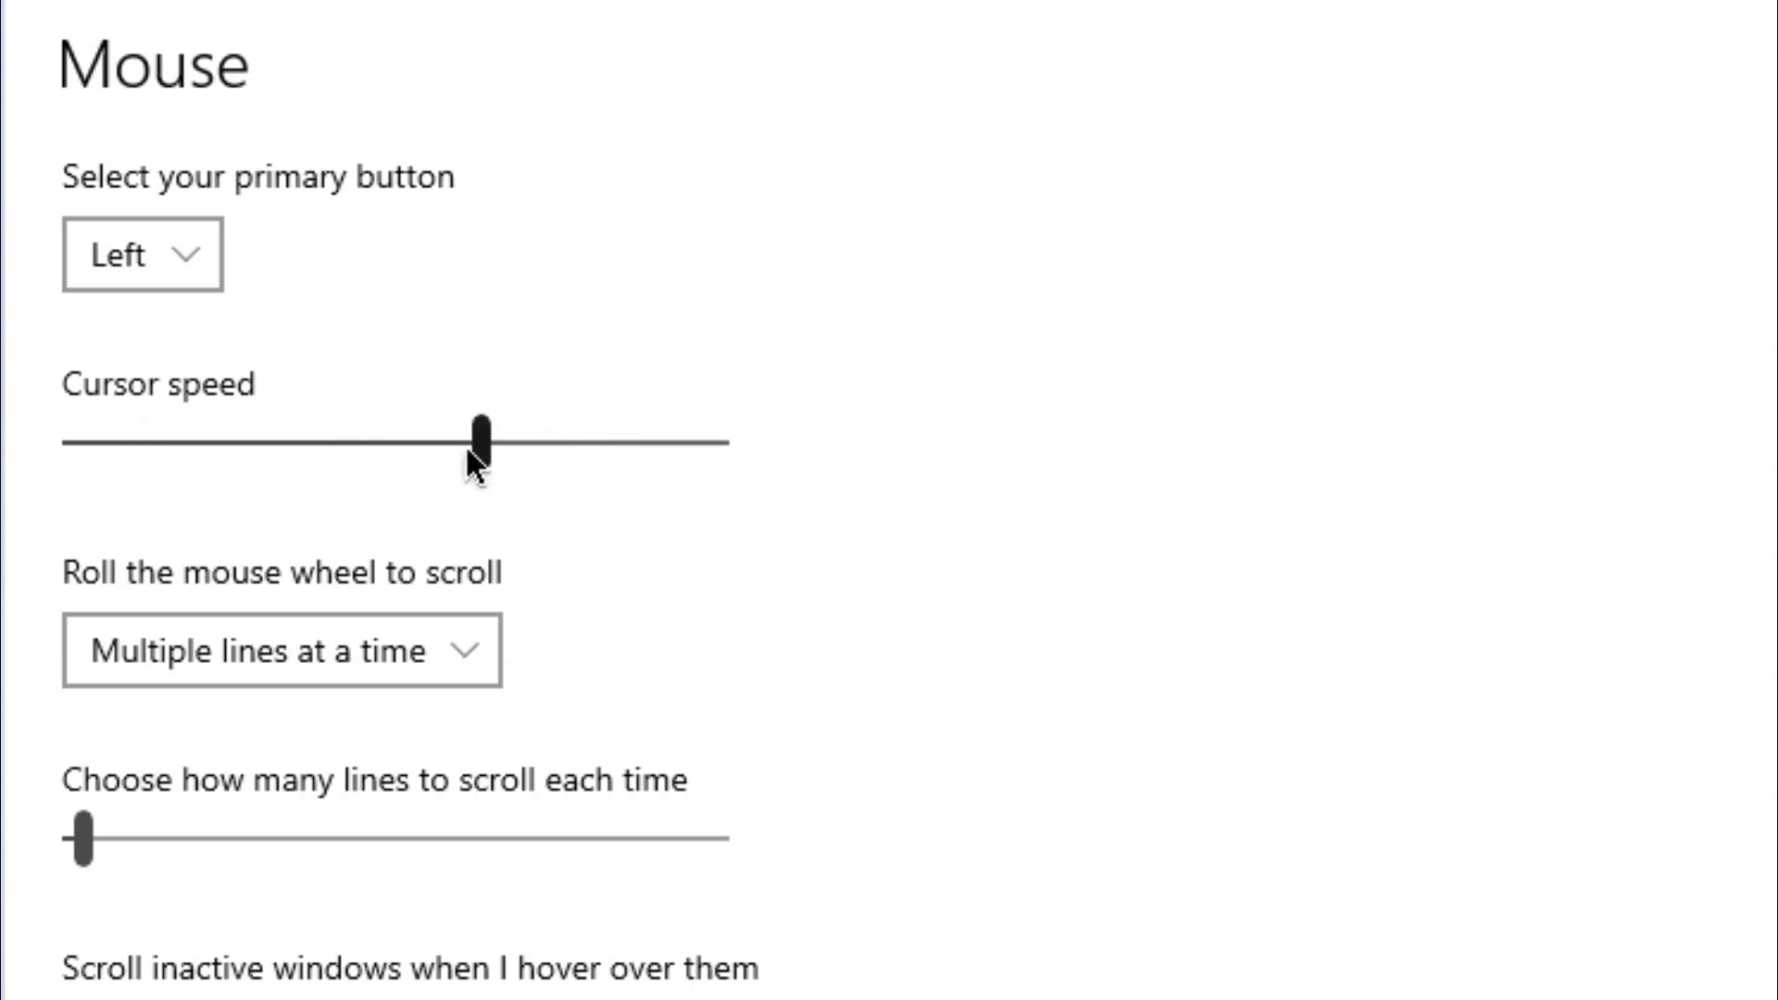
- Try the cursor speed at its lowest and highest values, and set it back to slightly above the midpoint
{"action": "left_click_drag", "start_coordinate": [492, 460], "coordinate": [148, 477]}
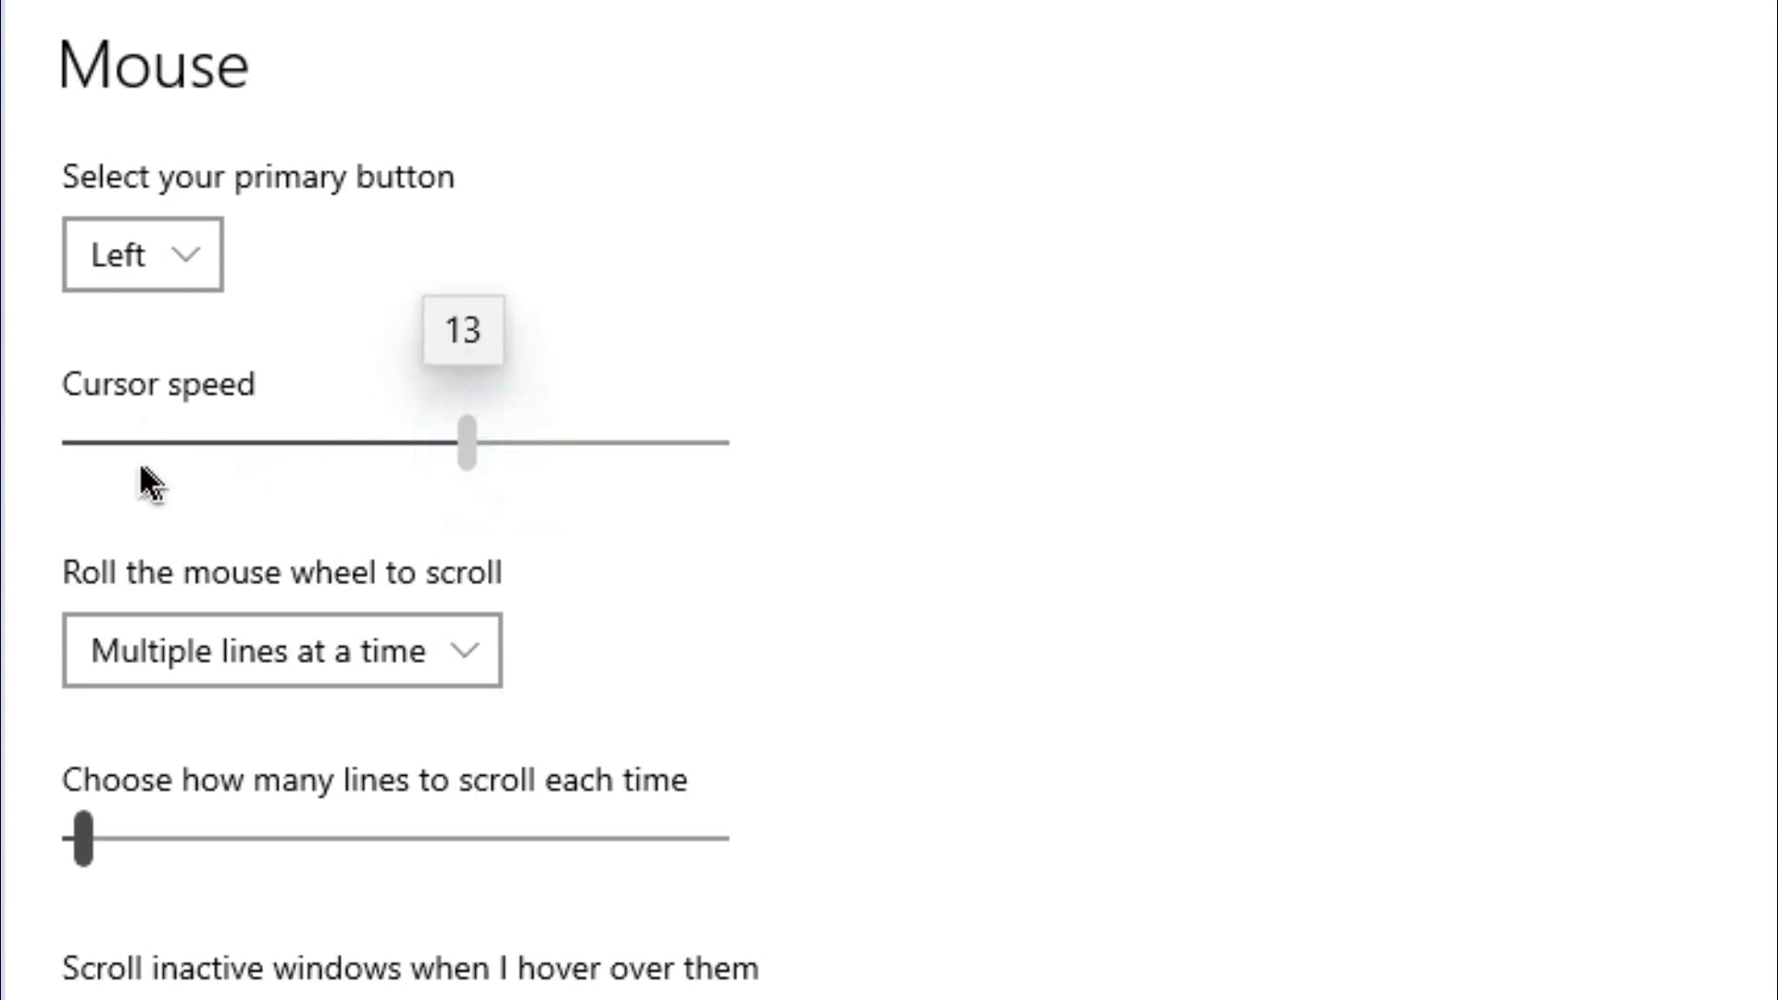
{"action": "left_click", "coordinate": [72, 445]}
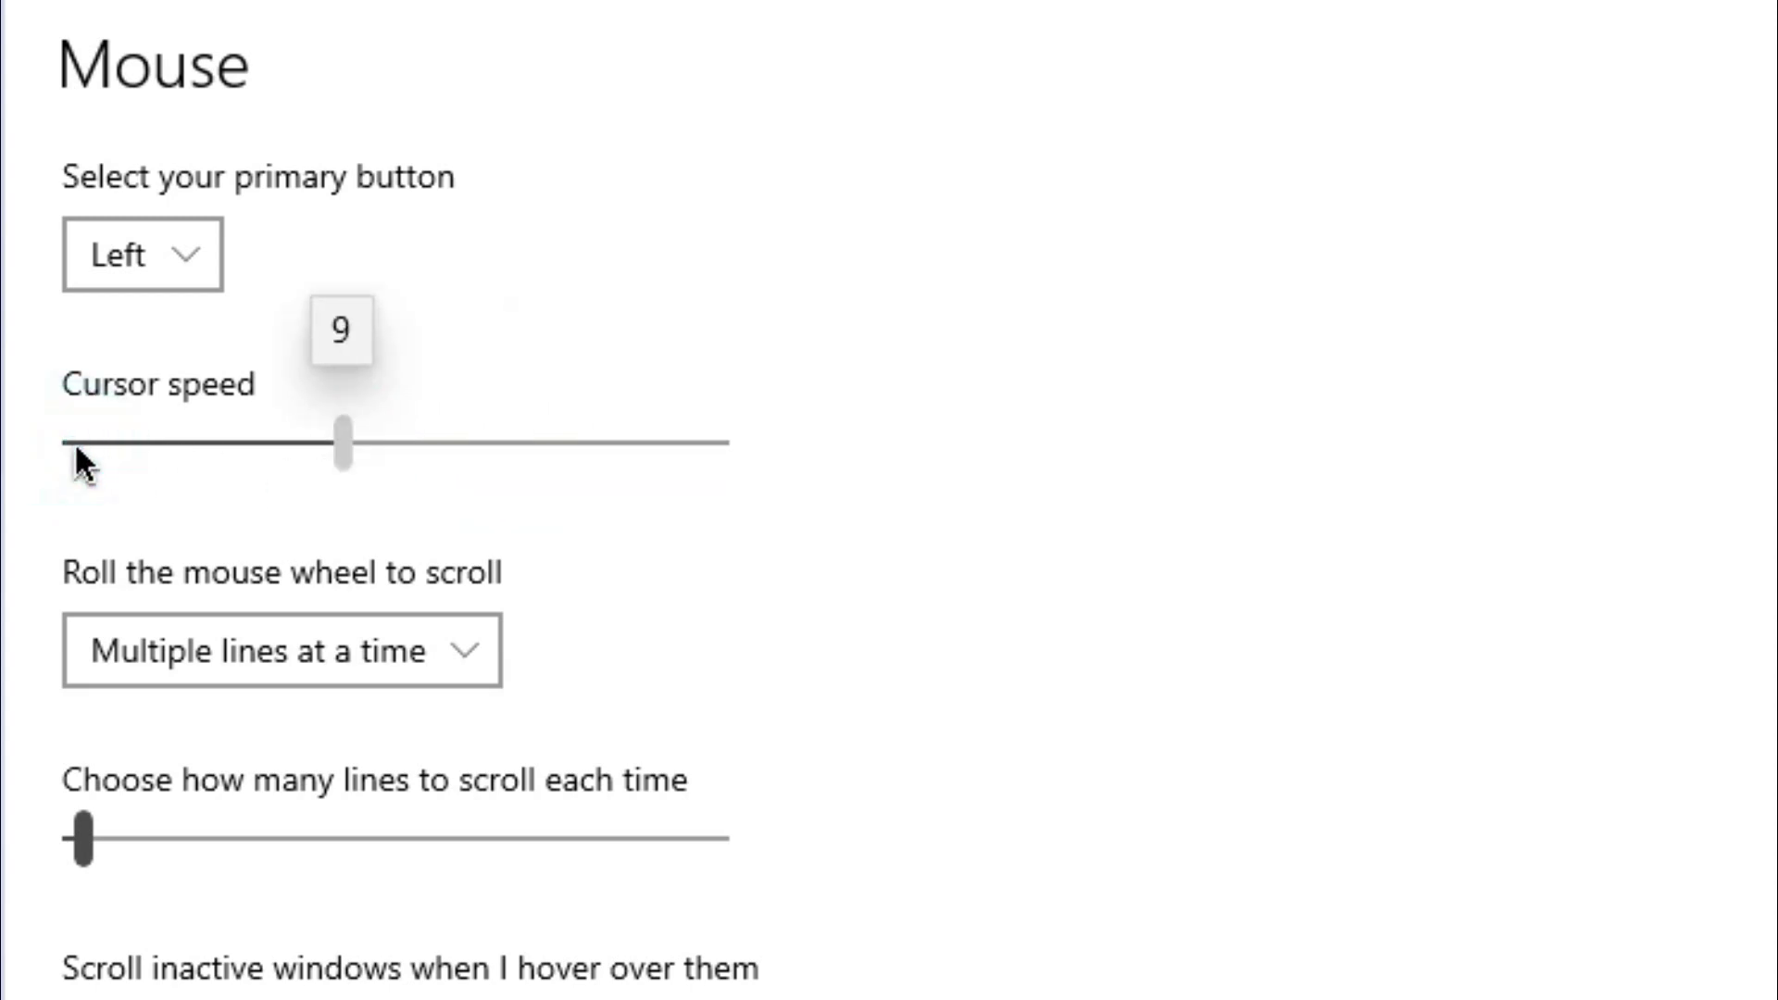
{"action": "left_click", "coordinate": [74, 443]}
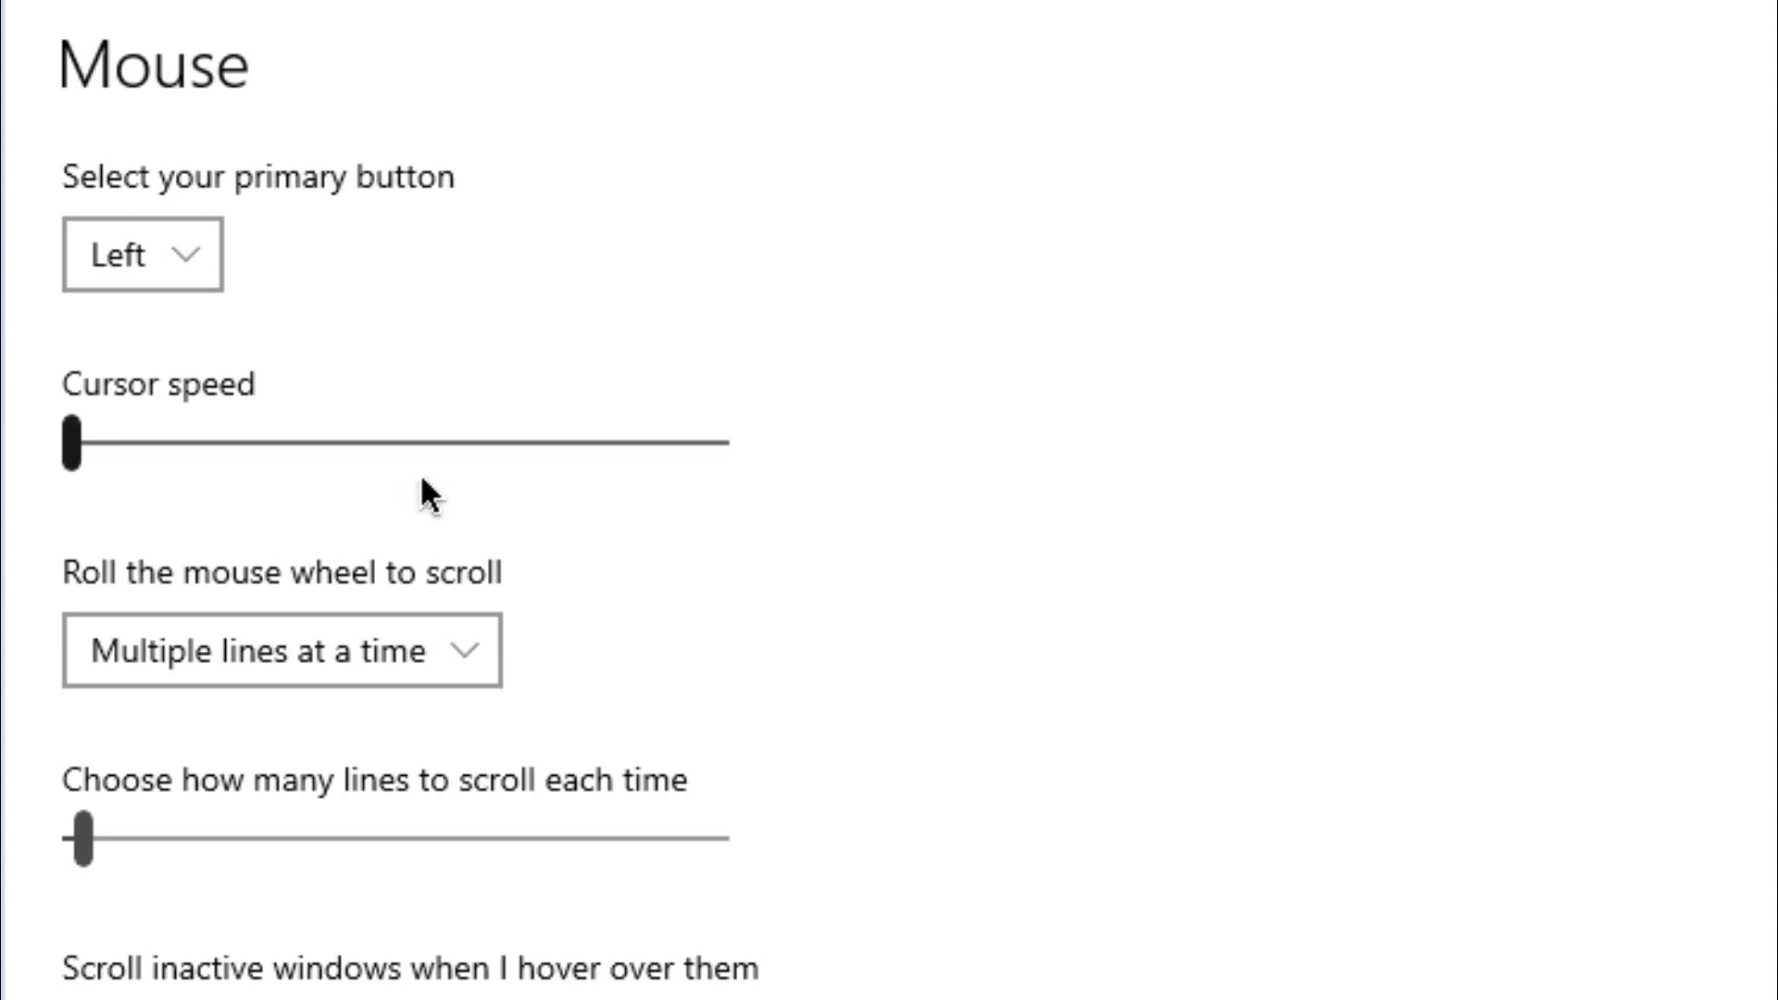
{"action": "left_click", "coordinate": [574, 443]}
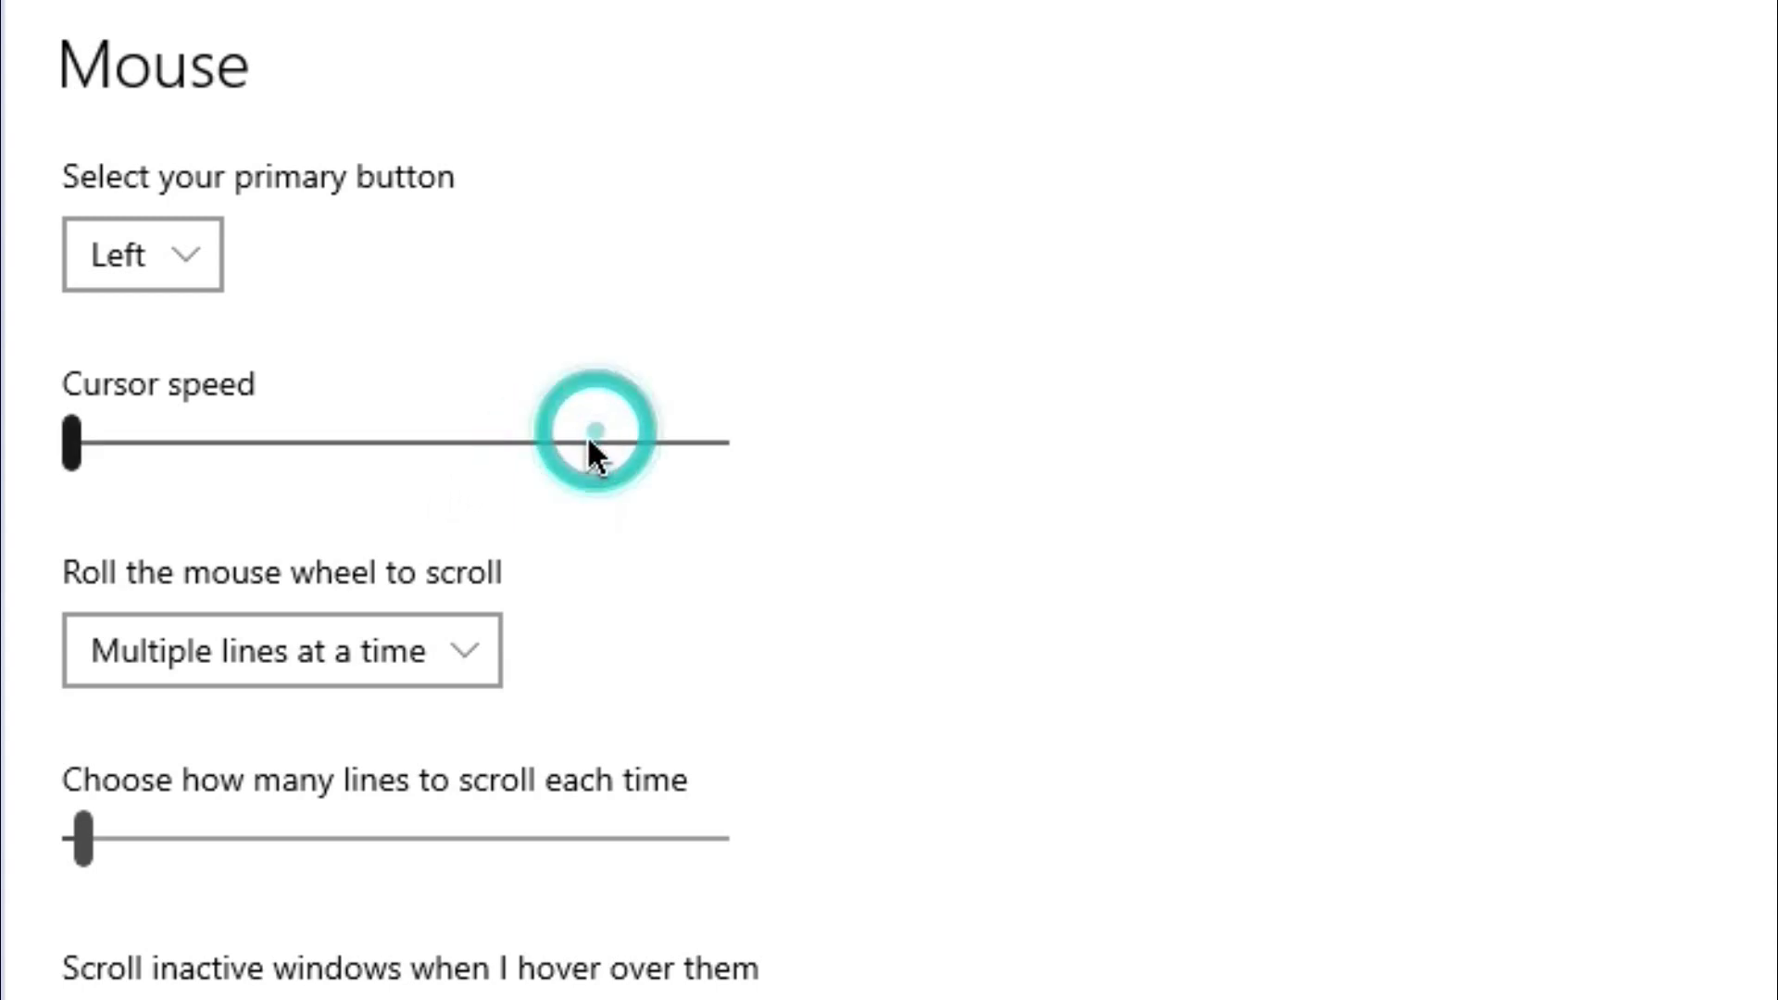
{"action": "left_click", "coordinate": [741, 412]}
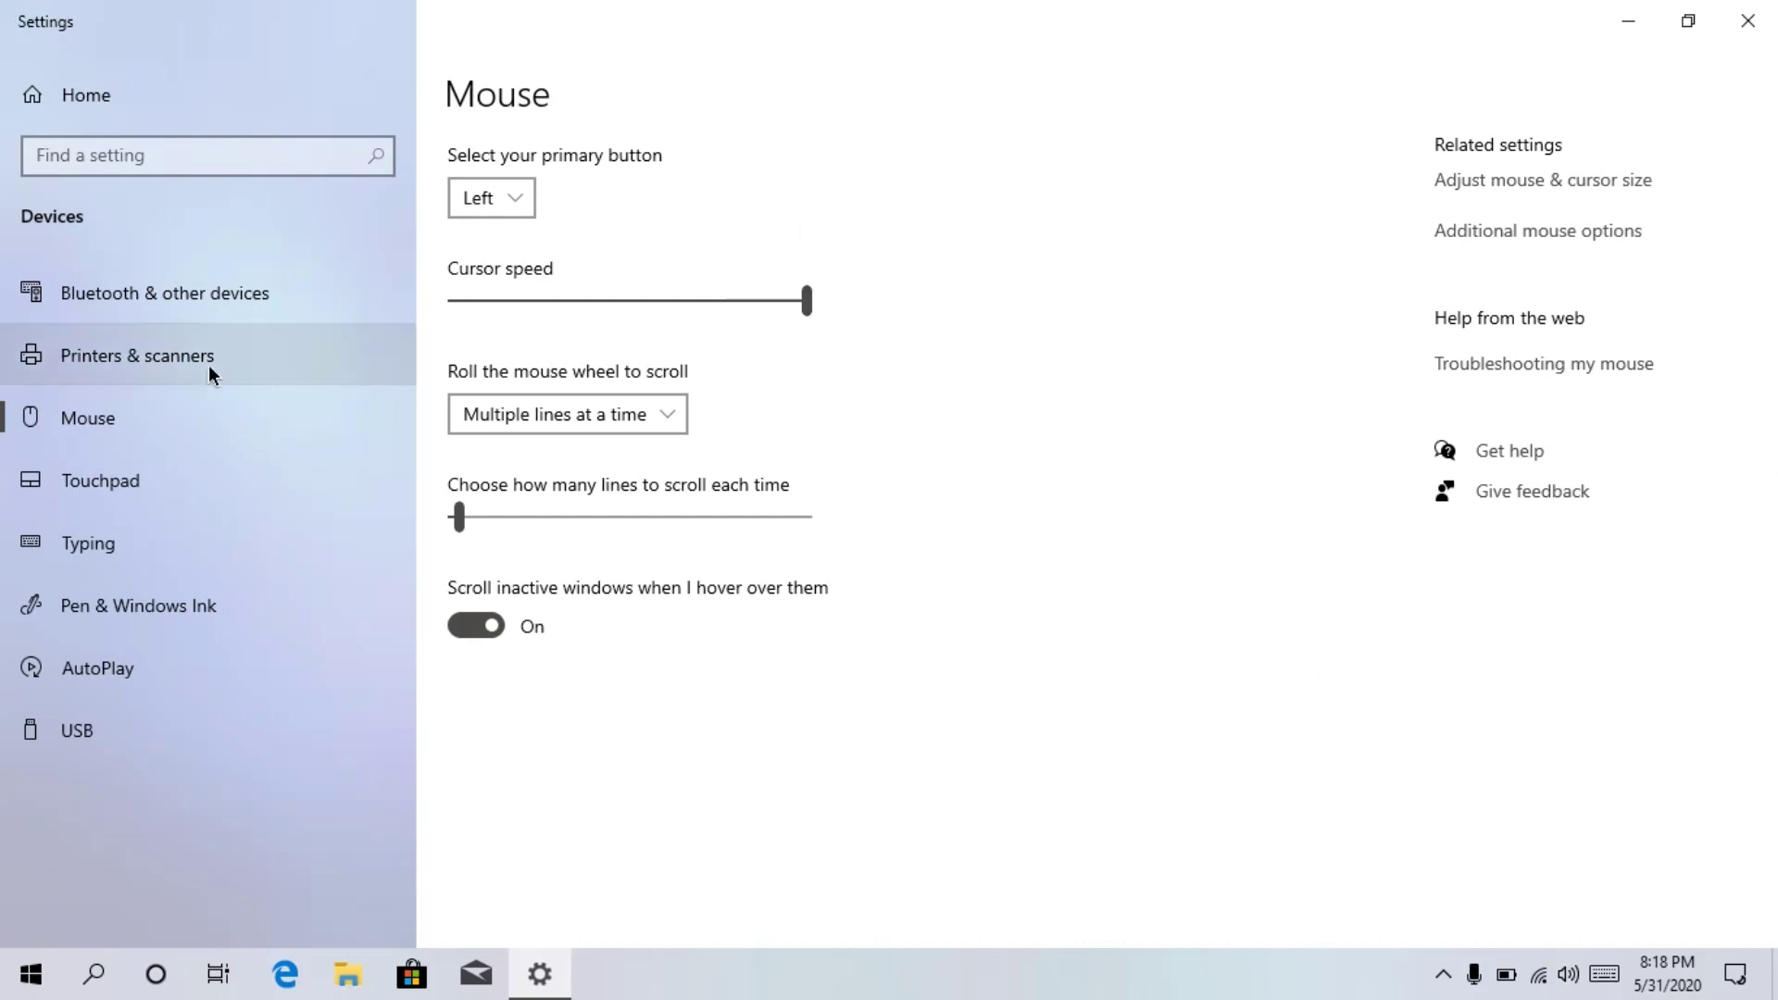
{"action": "left_click", "coordinate": [671, 301]}
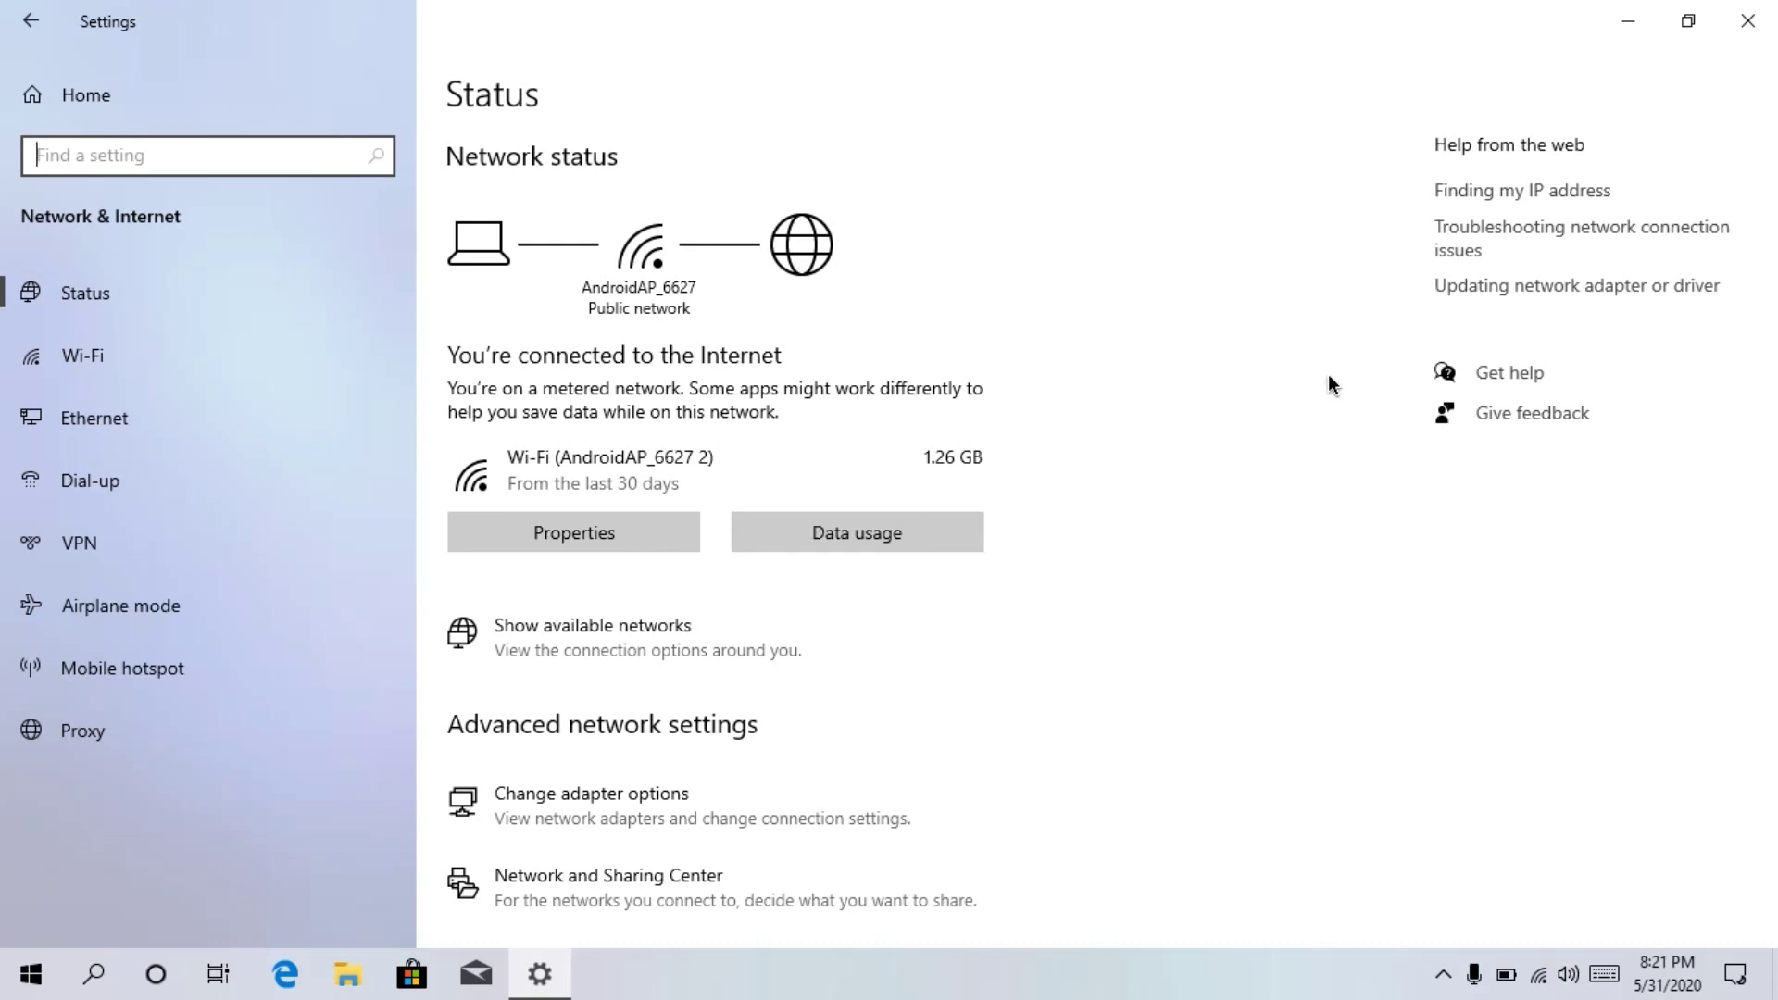
- Set a monthly data limit of 500 MB with reset date 8 for the connected Wi-Fi network and save it
{"action": "left_click", "coordinate": [926, 537]}
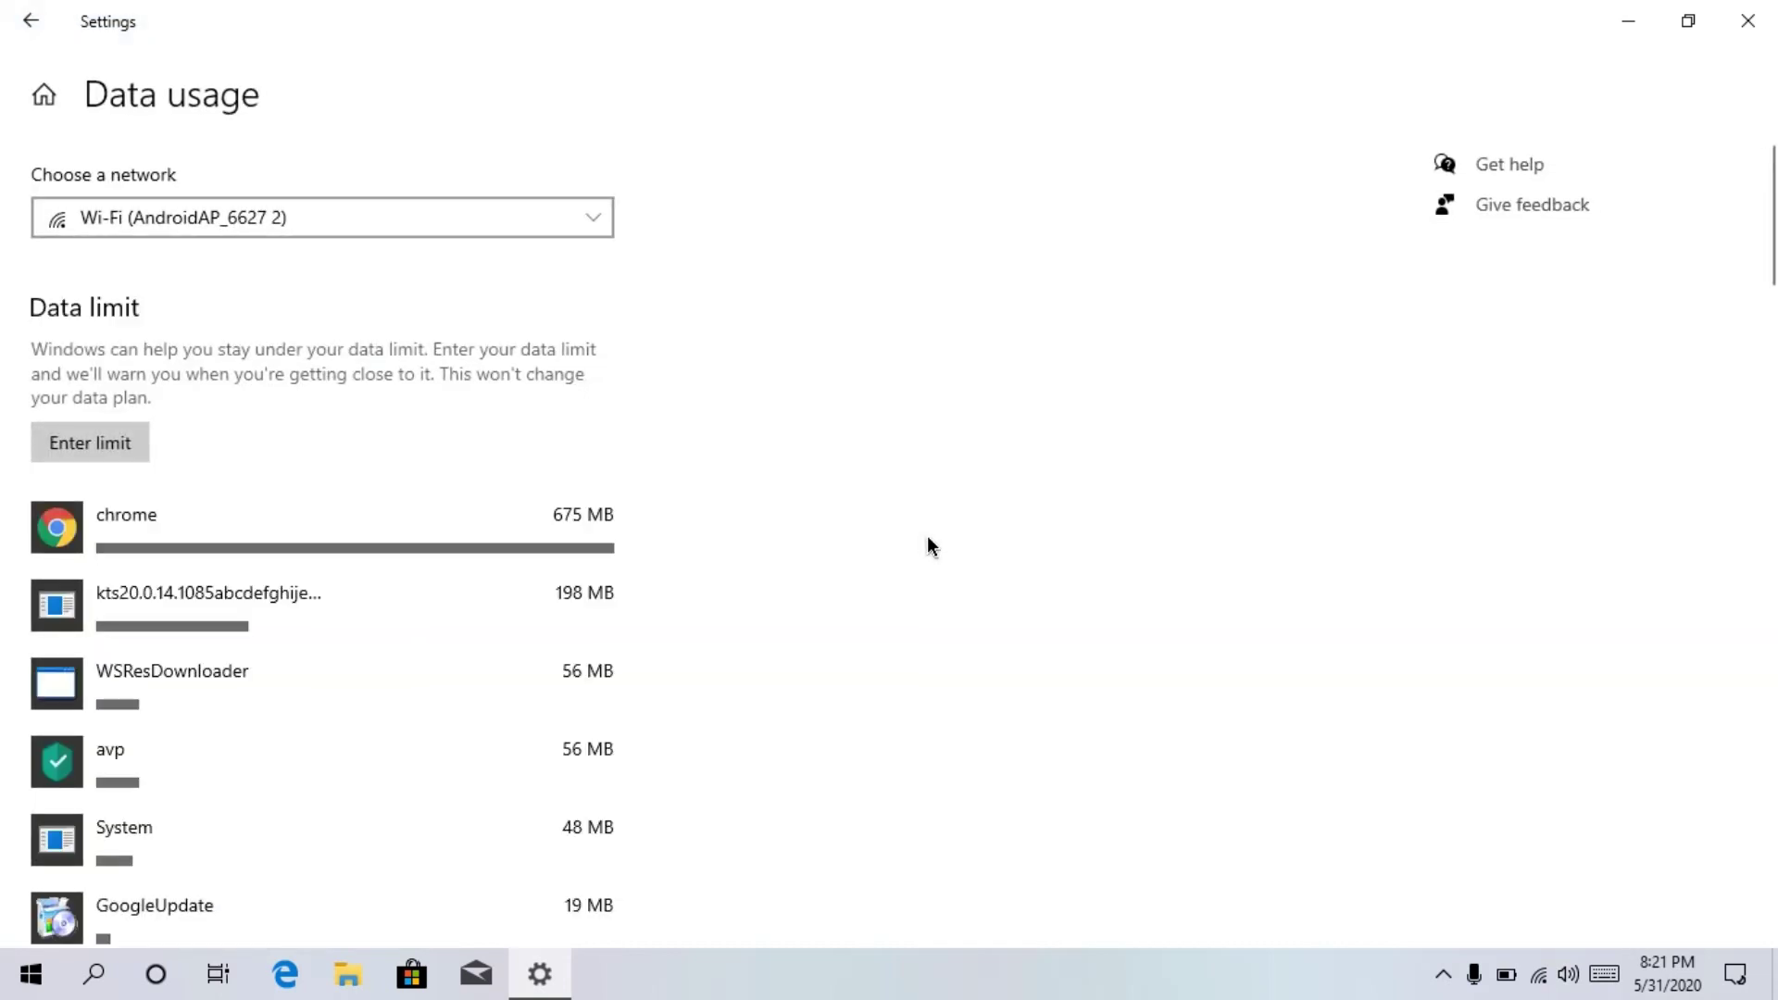
{"action": "left_click", "coordinate": [104, 443]}
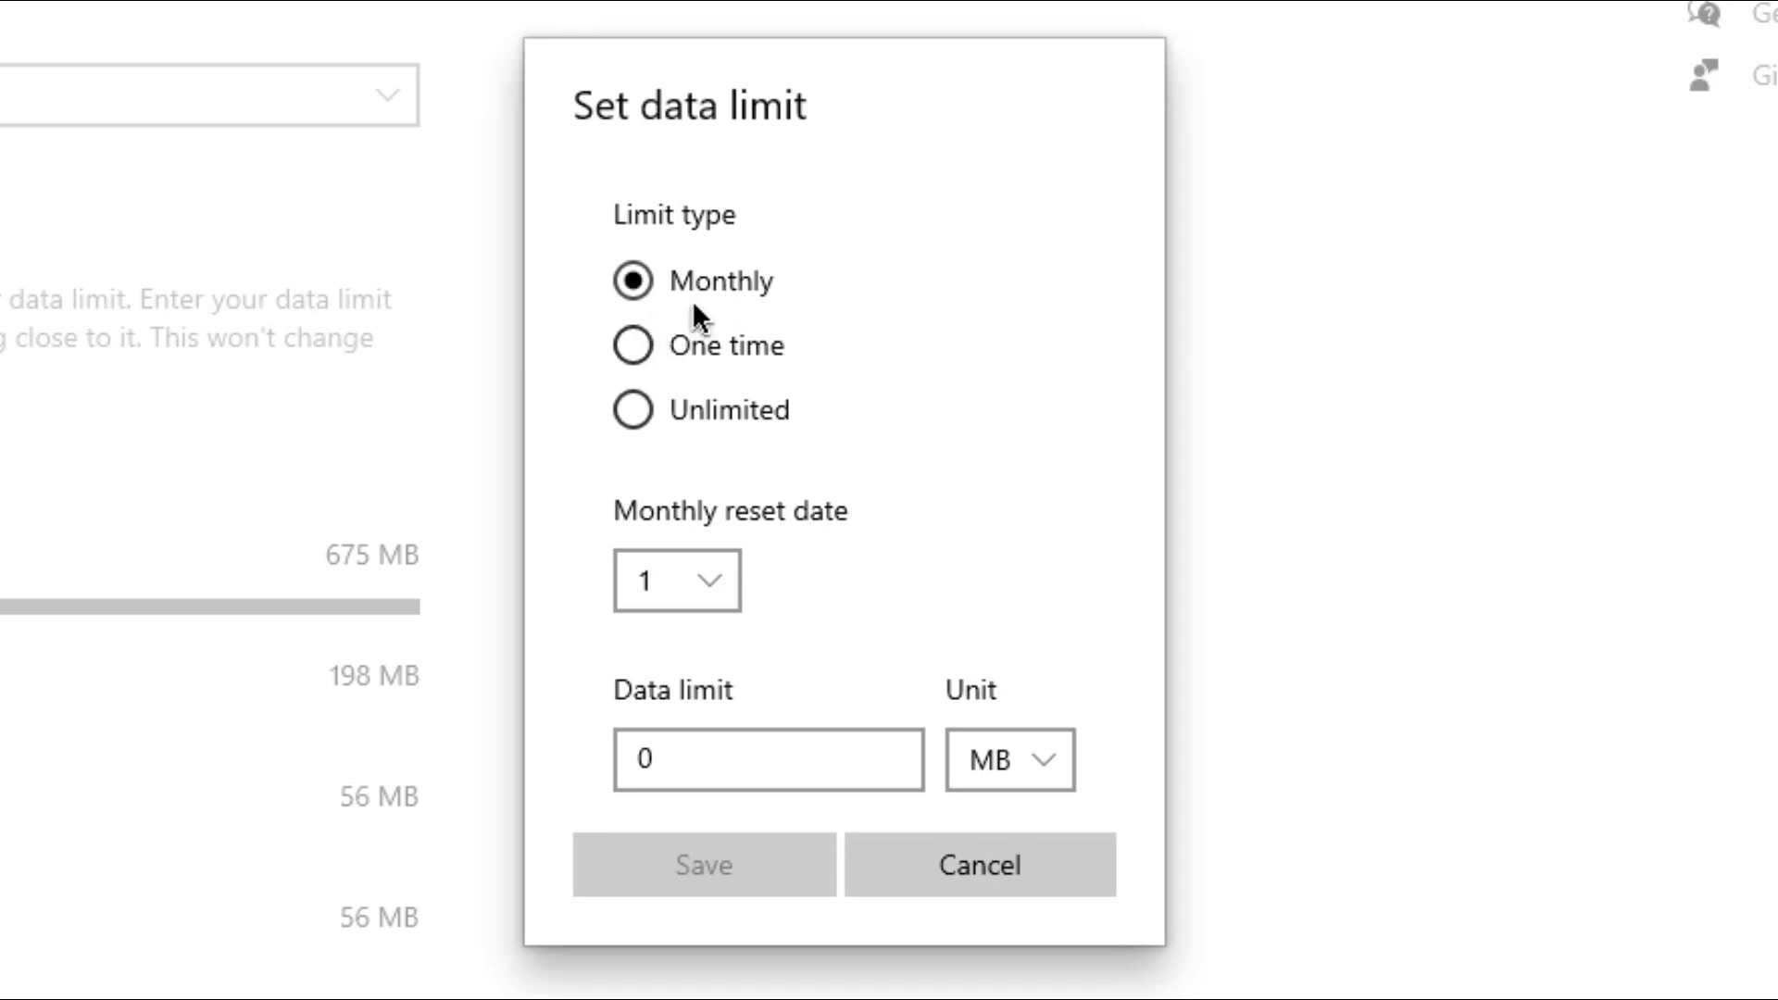
{"action": "left_click", "coordinate": [724, 567]}
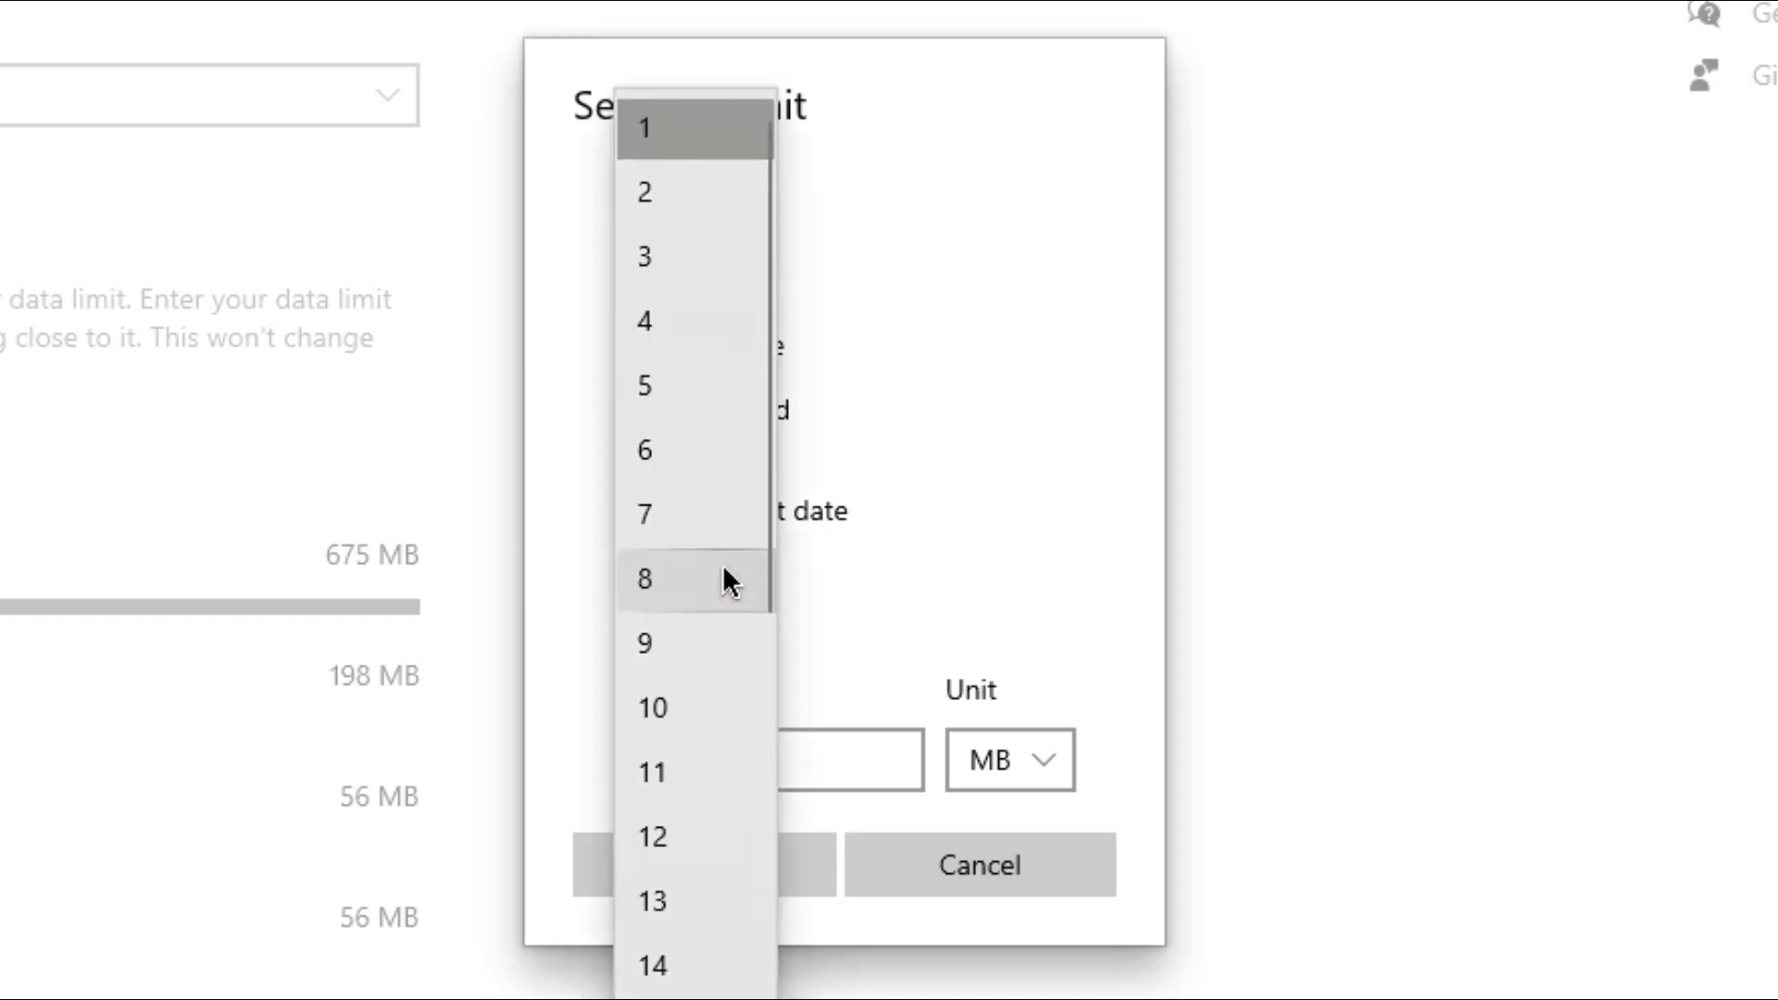
{"action": "left_click", "coordinate": [723, 575]}
{"action": "left_click", "coordinate": [880, 750]}
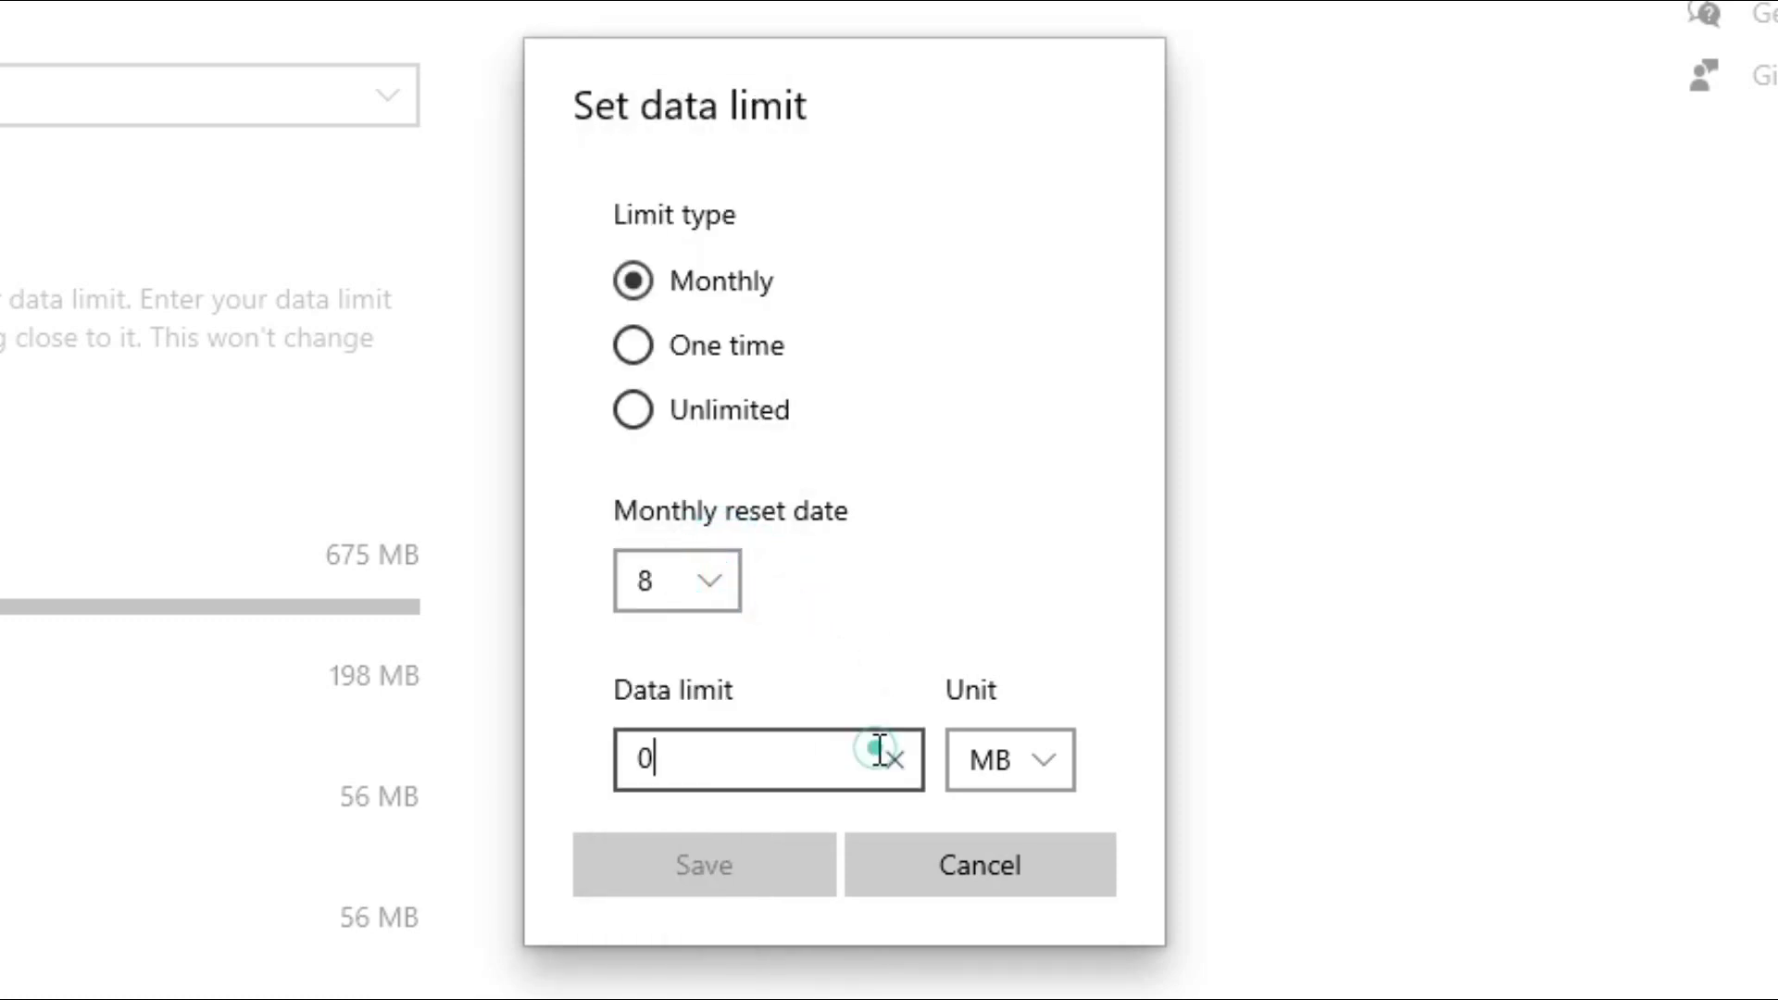
{"action": "type", "text": "5"}
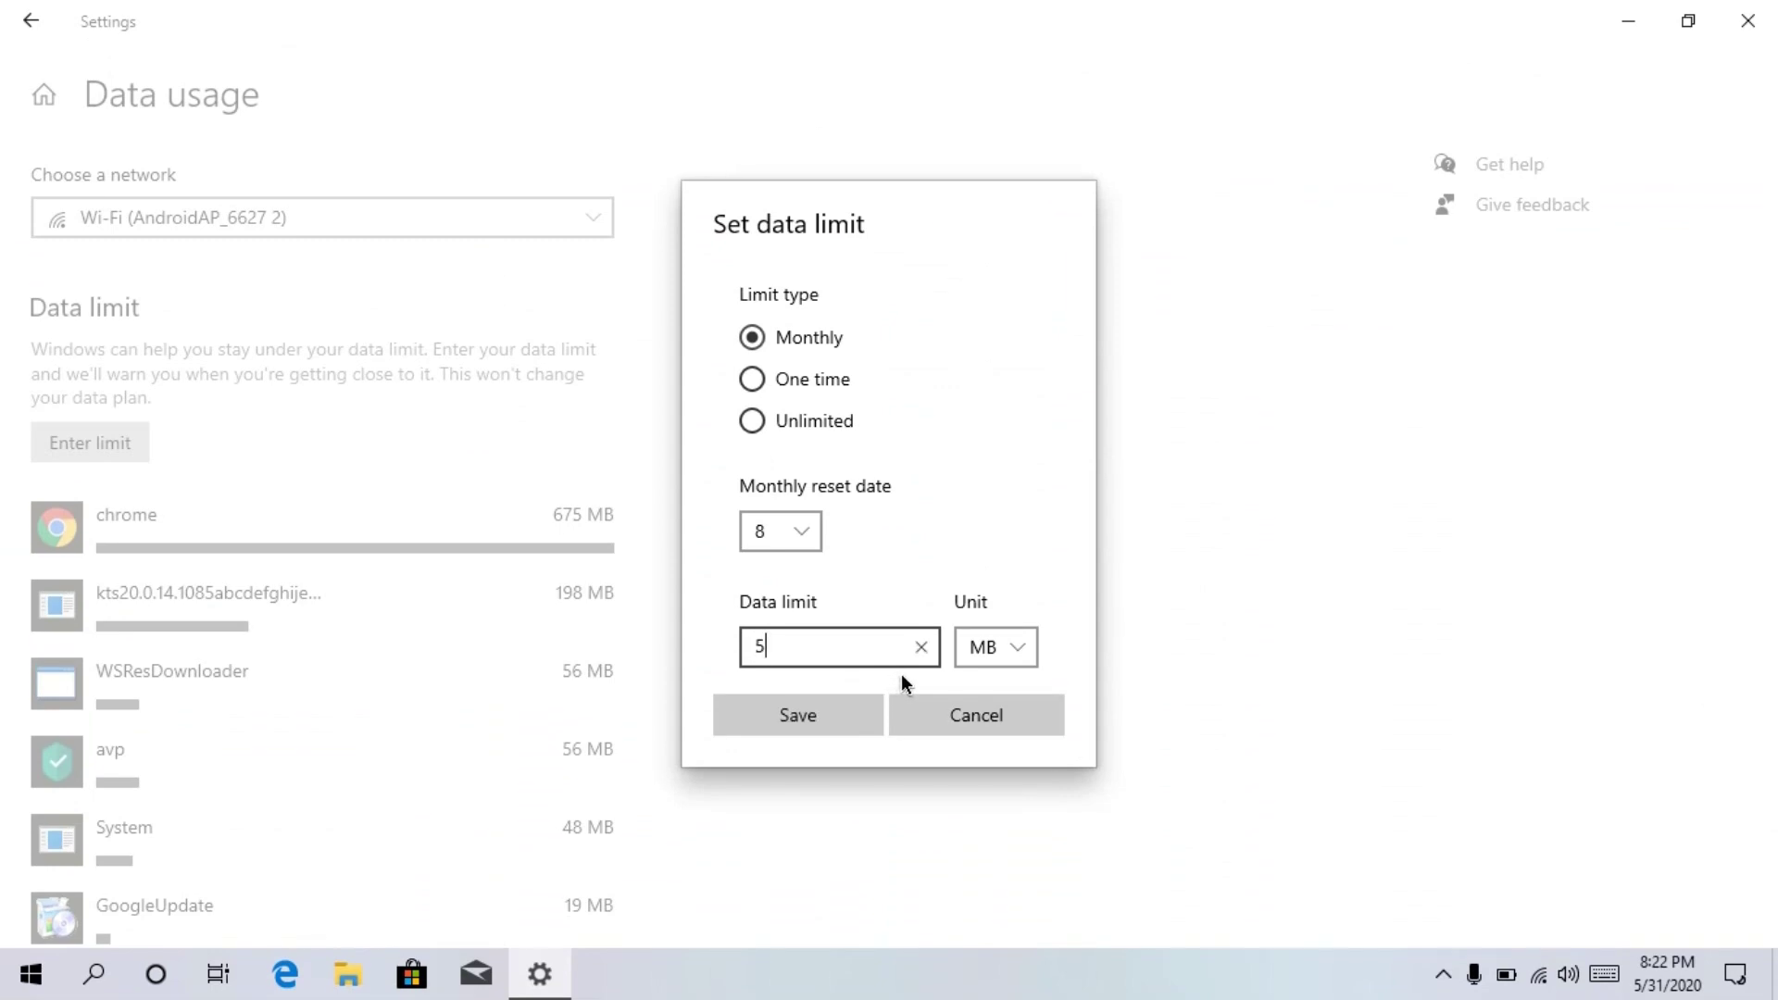
{"action": "type", "text": "00"}
{"action": "left_click", "coordinate": [1030, 652]}
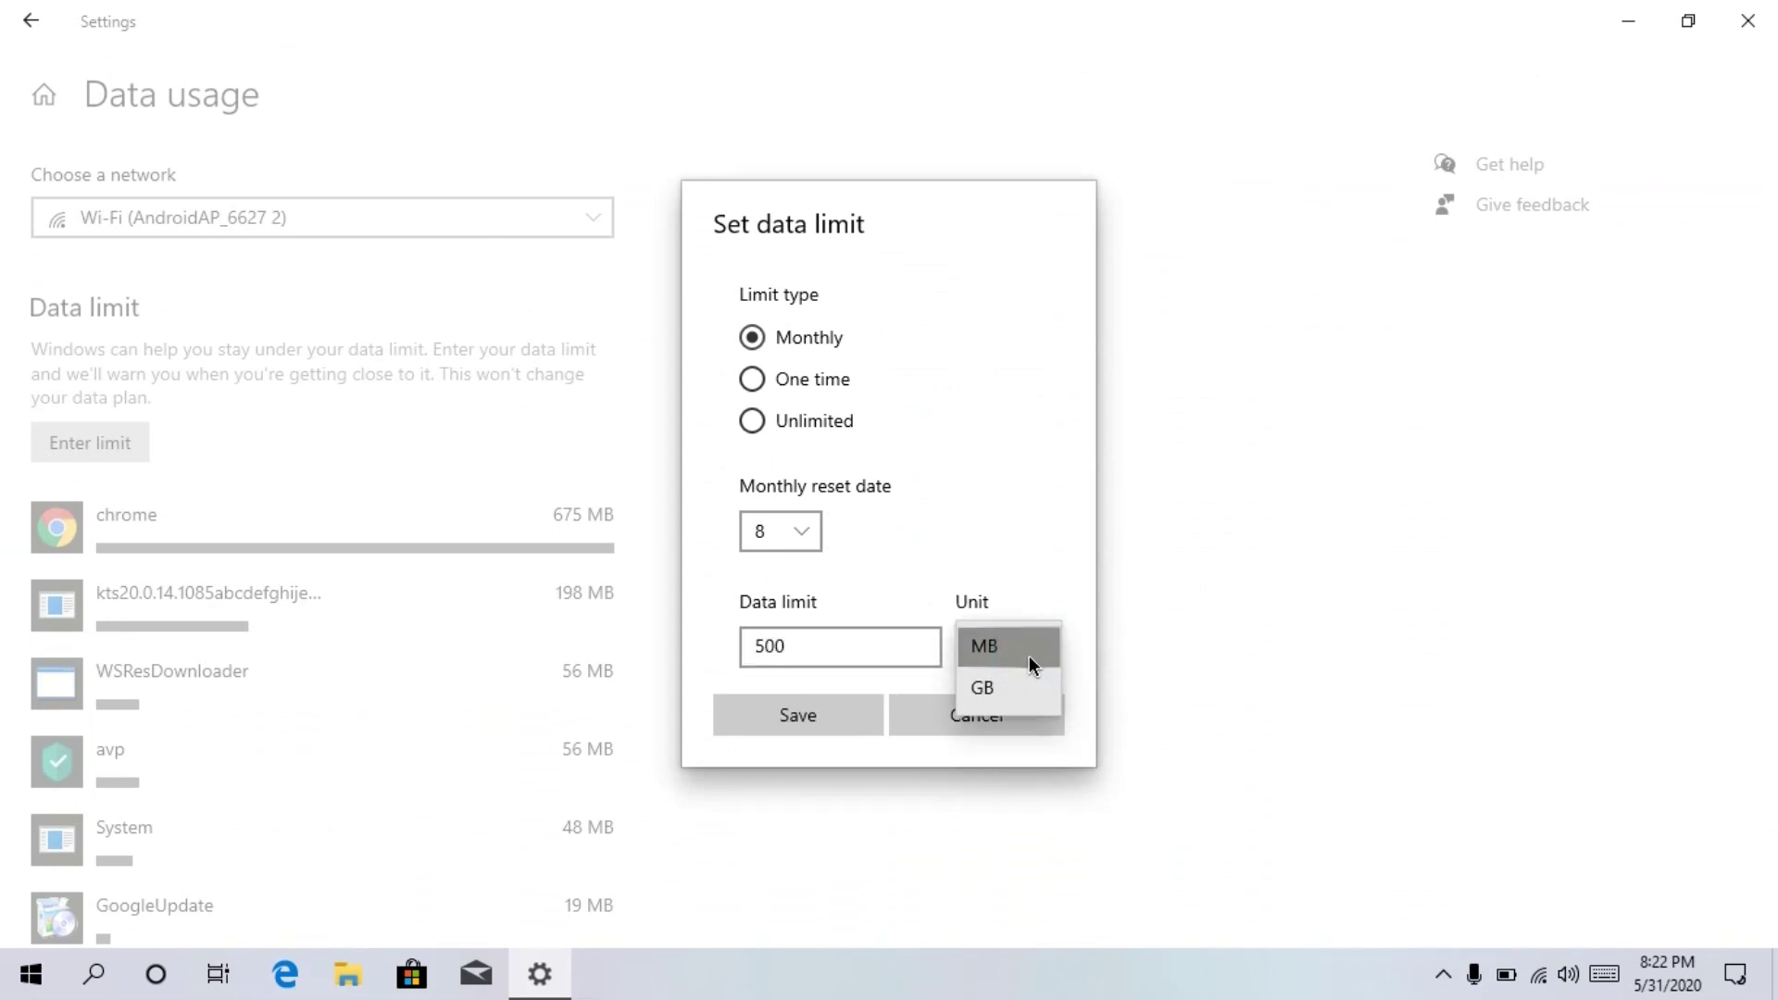
{"action": "left_click", "coordinate": [1028, 653]}
{"action": "left_click", "coordinate": [803, 720]}
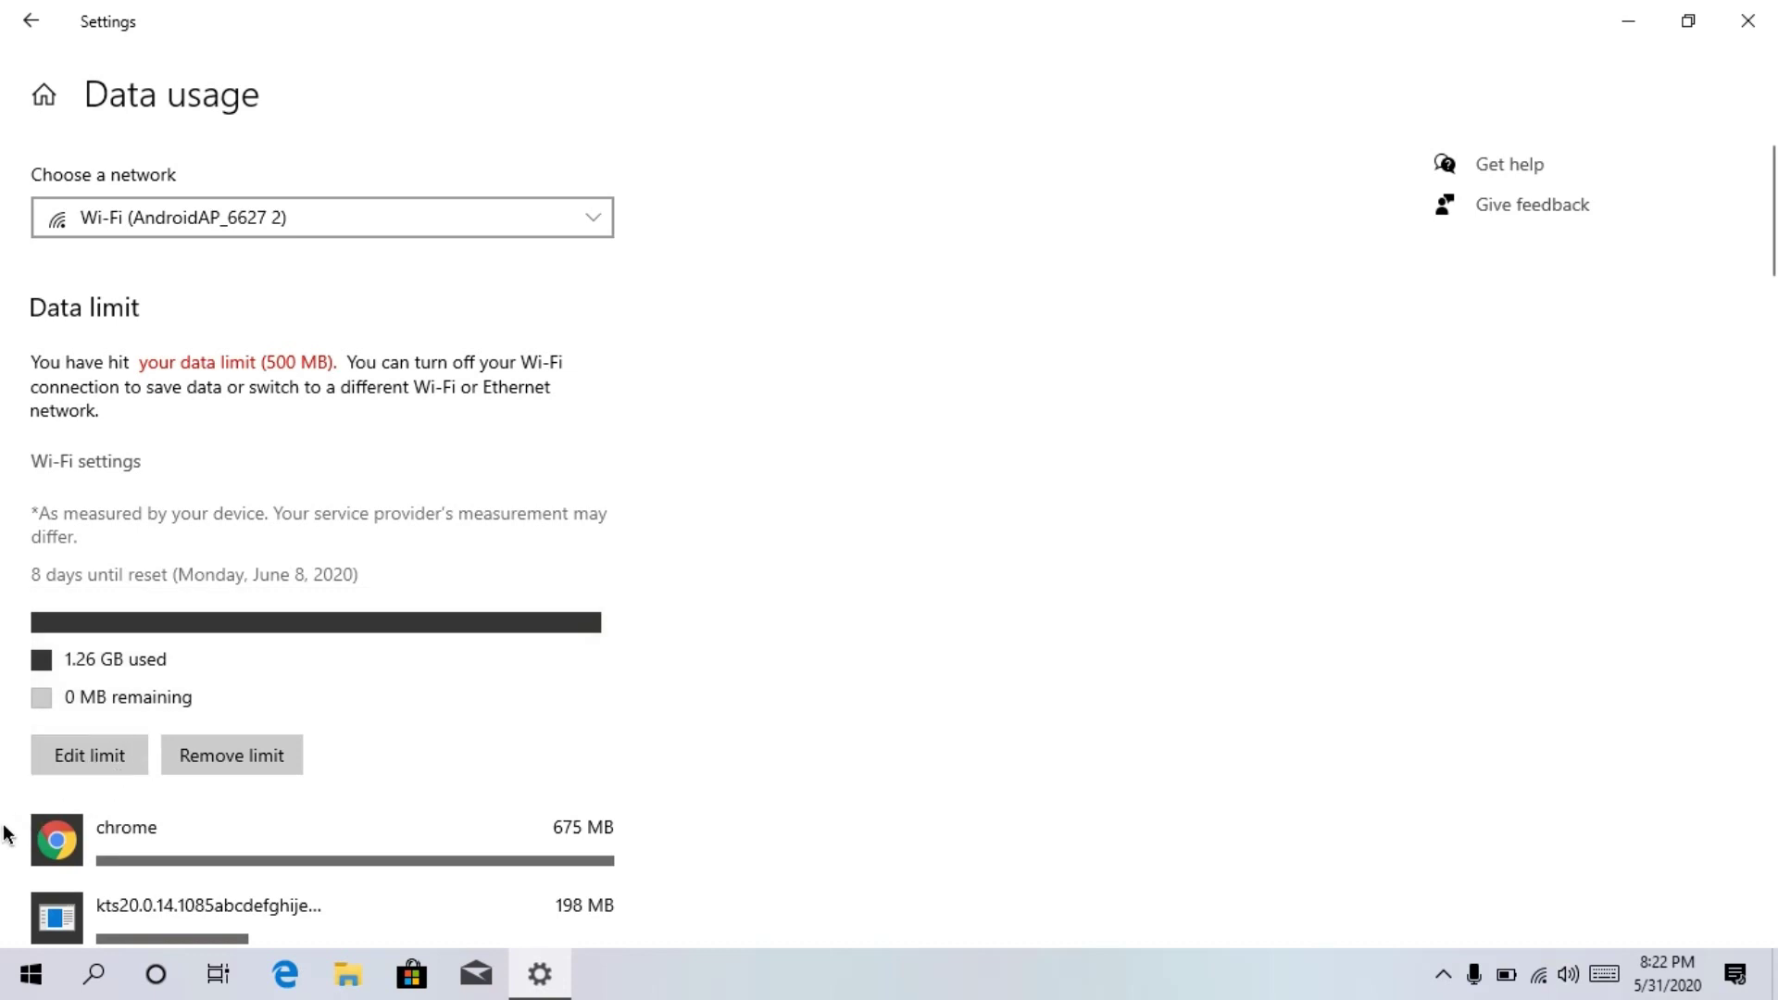
- Remove the 500 MB data limit from the Wi-Fi network and confirm the removal
{"action": "left_click", "coordinate": [247, 757]}
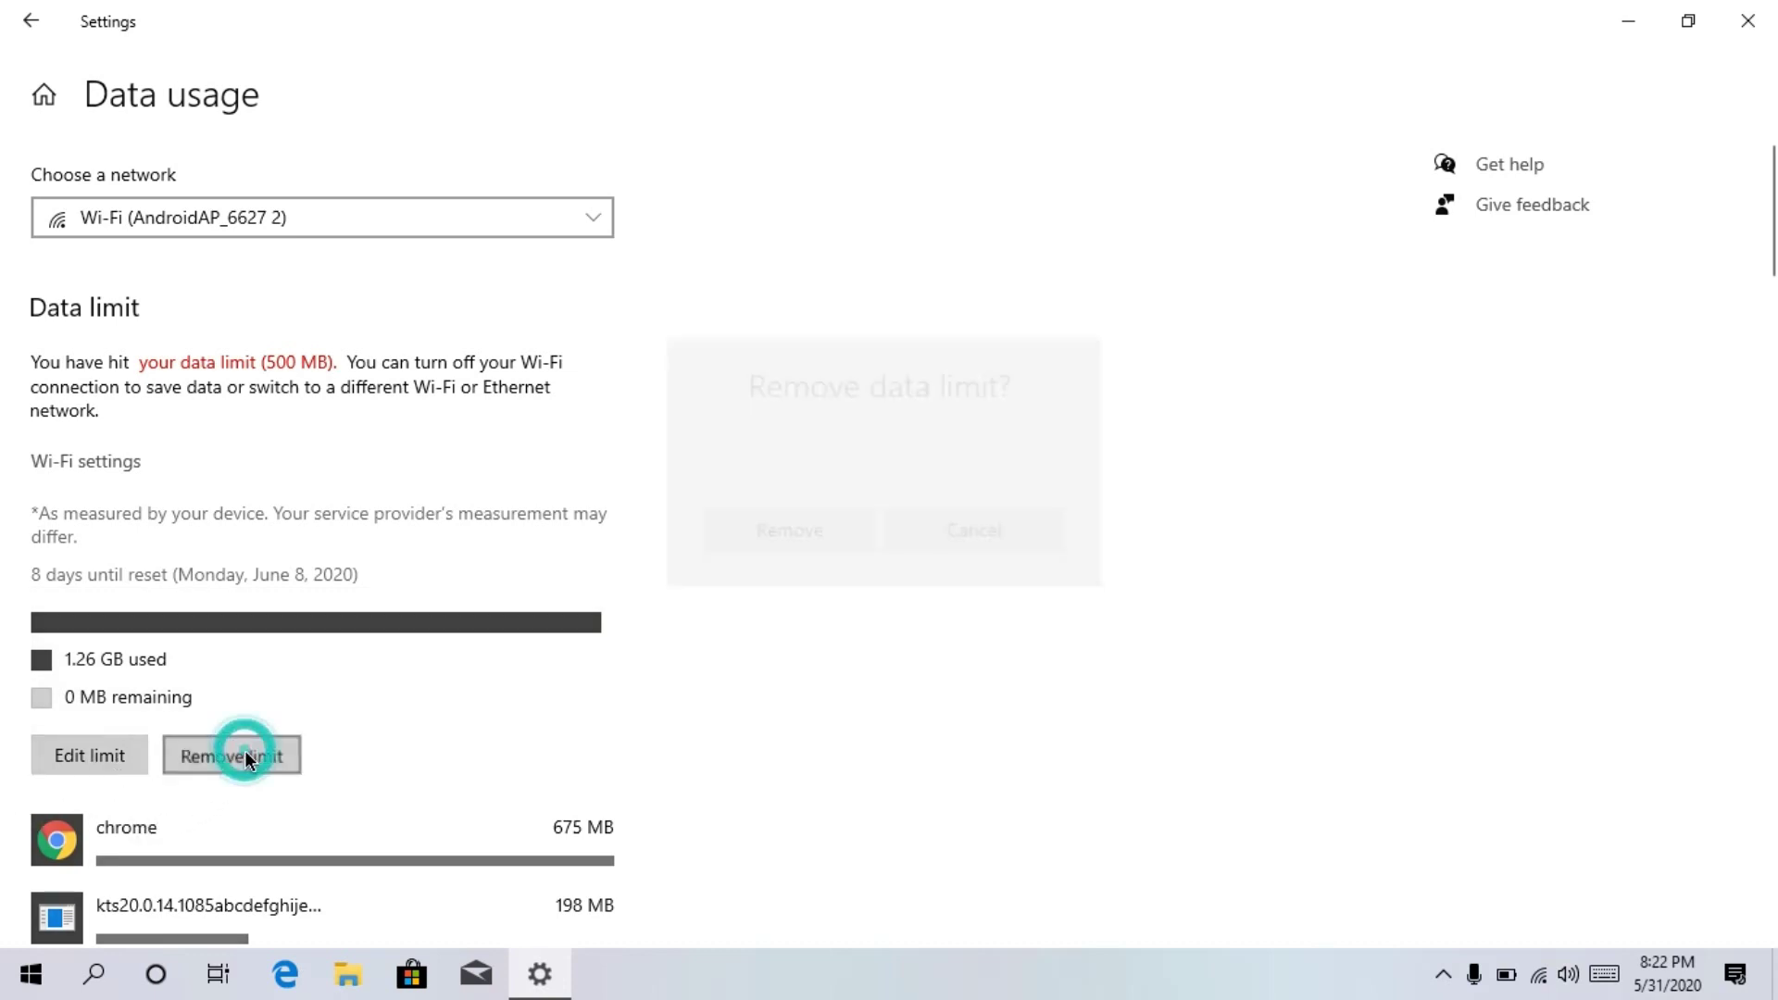
{"action": "left_click", "coordinate": [811, 537]}
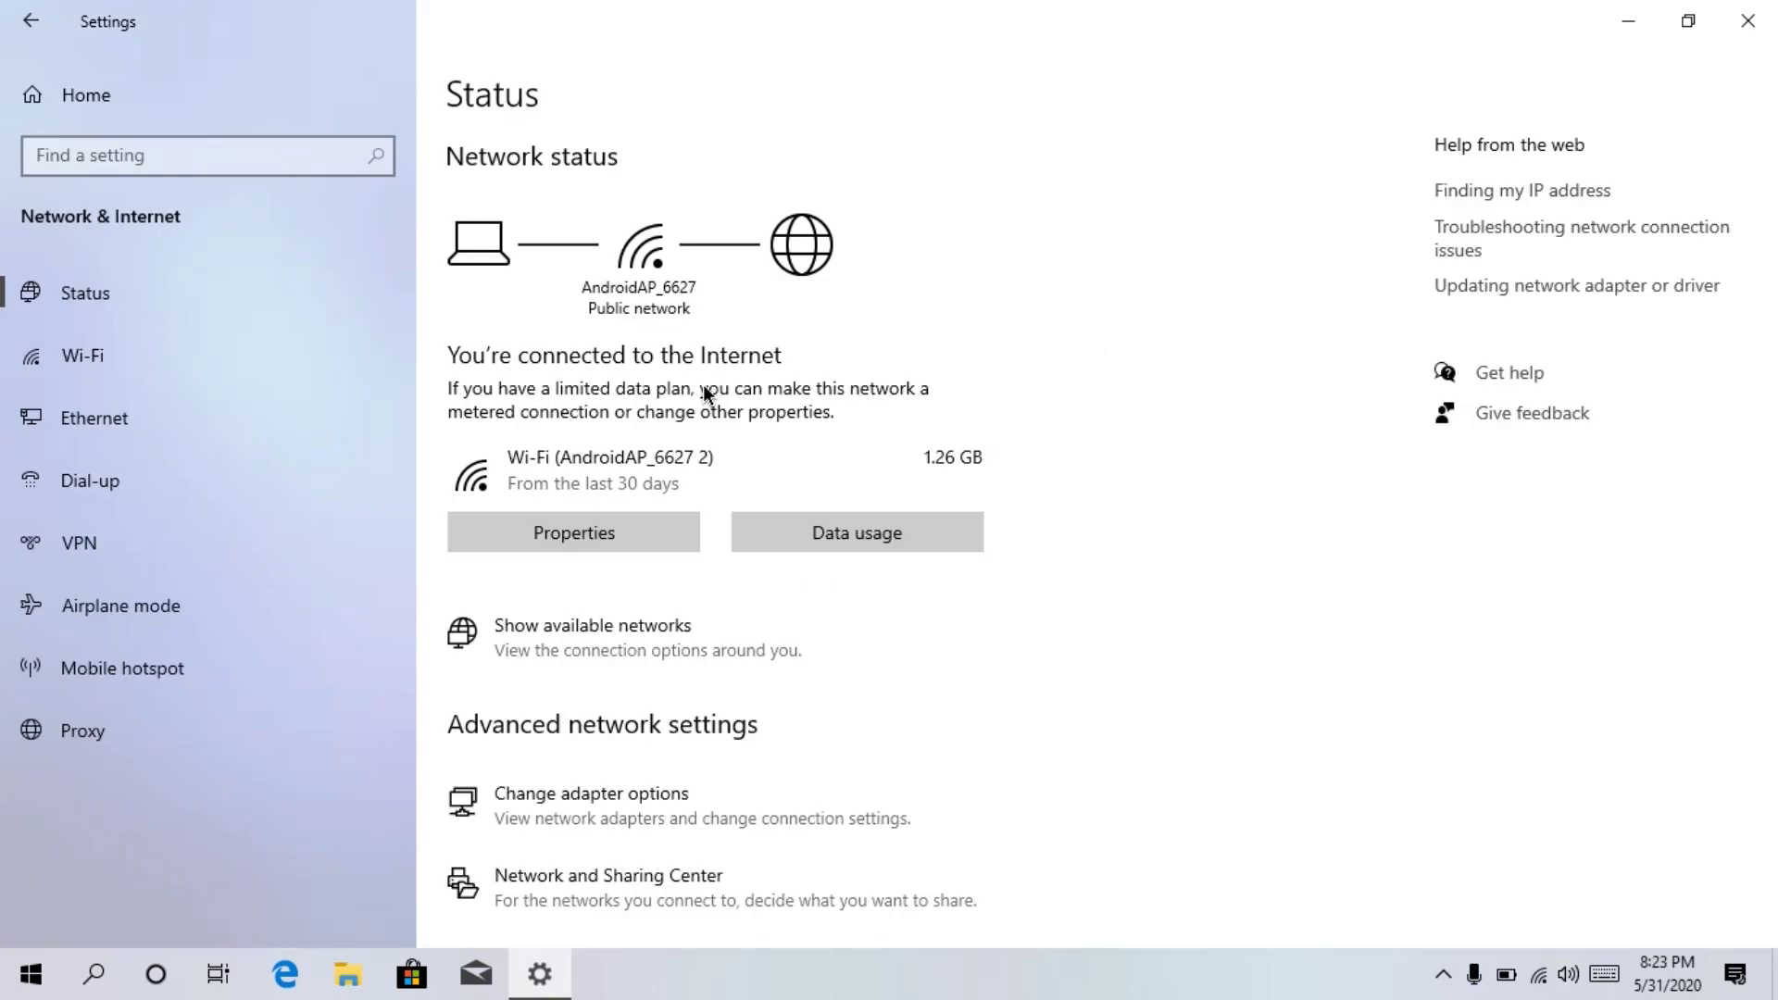
- Open the connected Wi-Fi network's properties and set it as a metered connection
{"action": "left_click", "coordinate": [193, 344]}
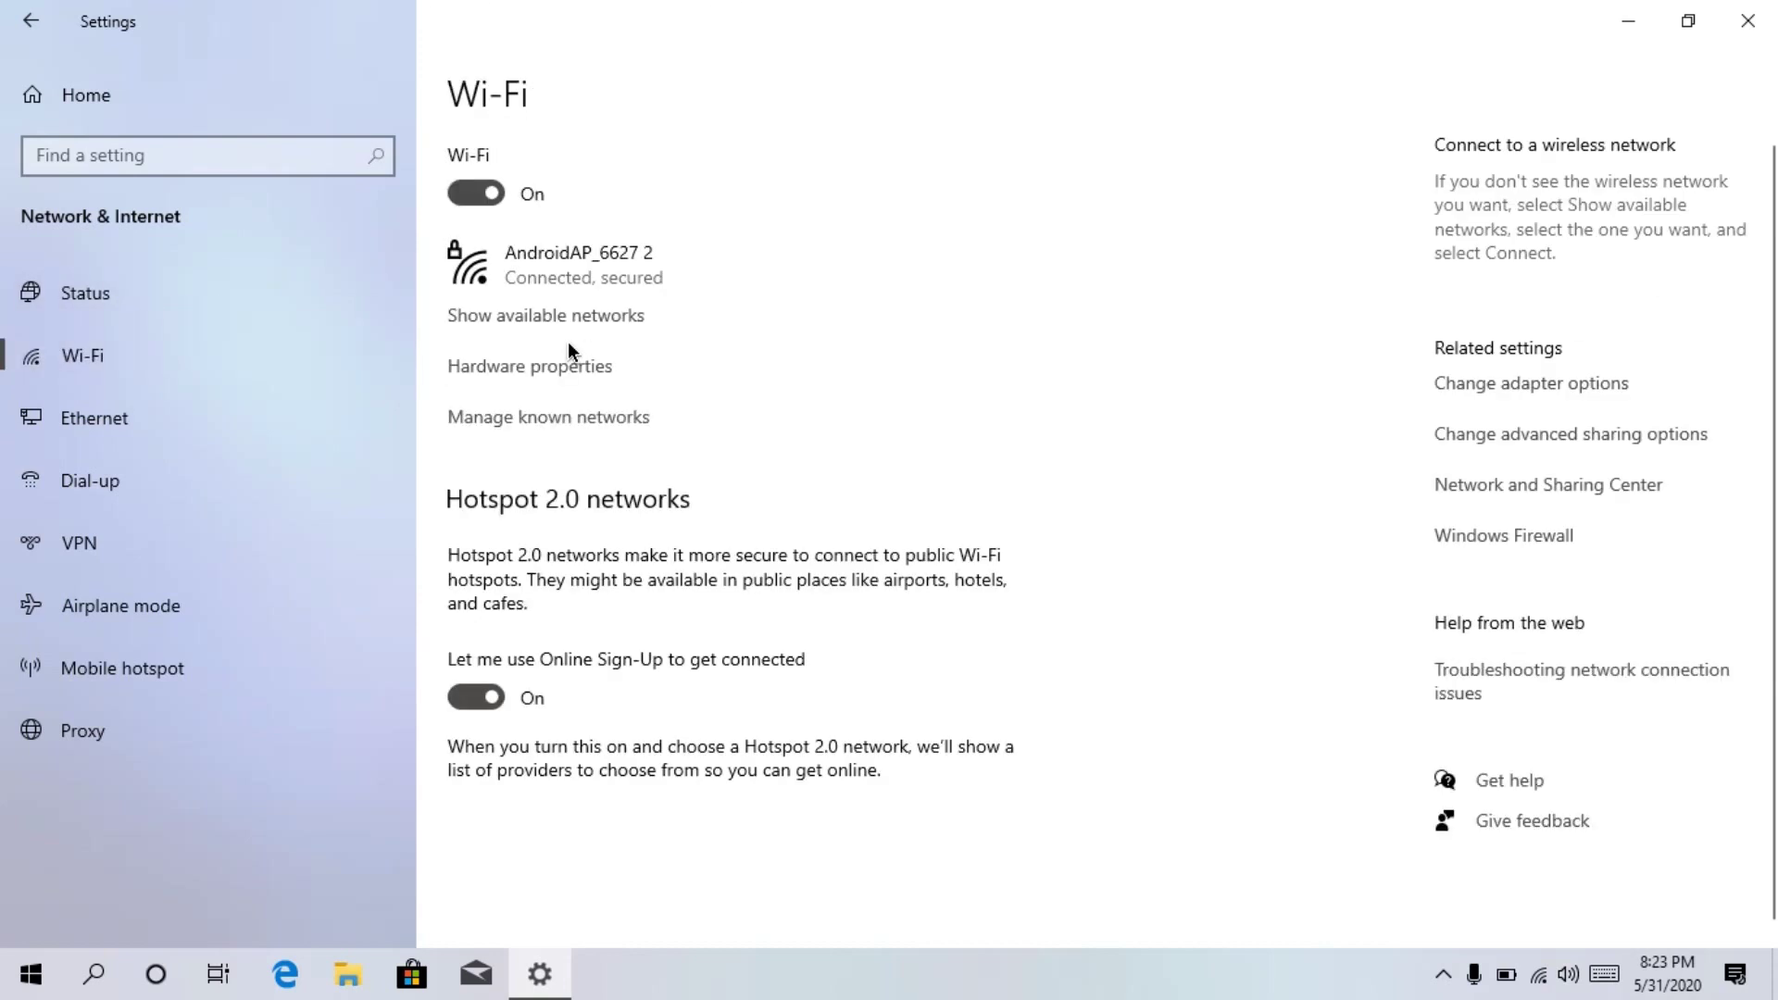
{"action": "left_click", "coordinate": [578, 256]}
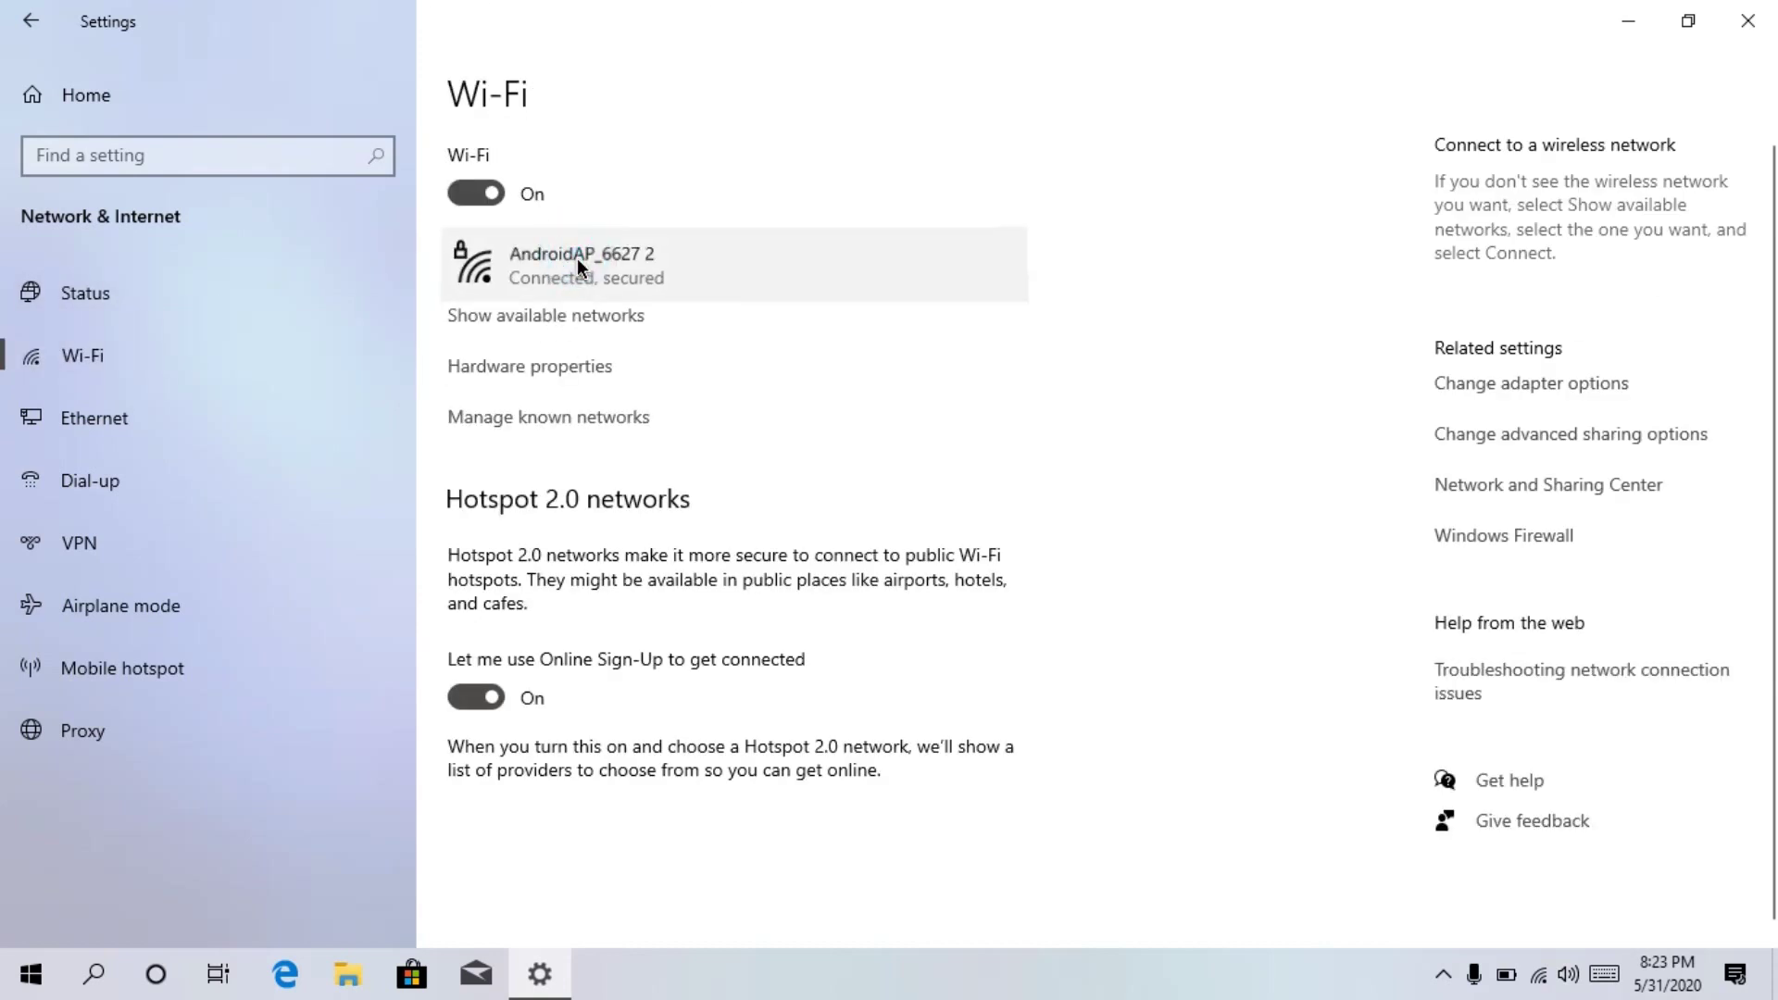
{"action": "scroll", "coordinate": [332, 659], "scroll_direction": "down", "scroll_amount": 3}
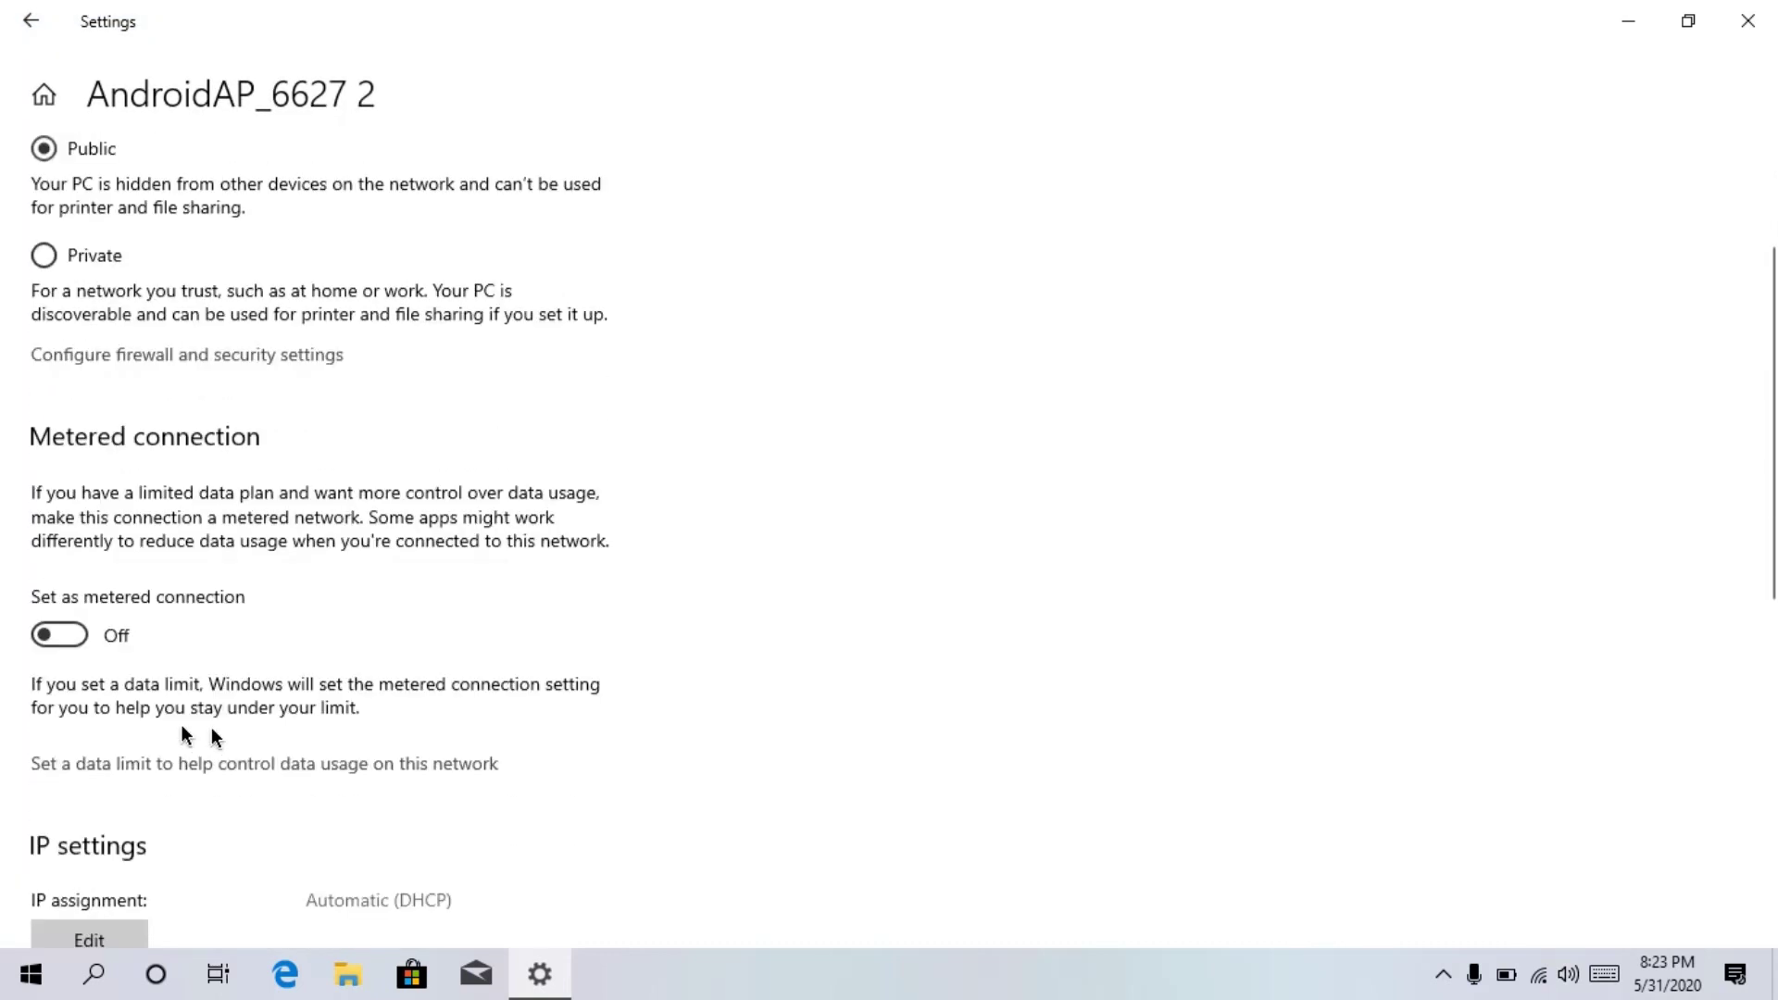
{"action": "left_click", "coordinate": [74, 627]}
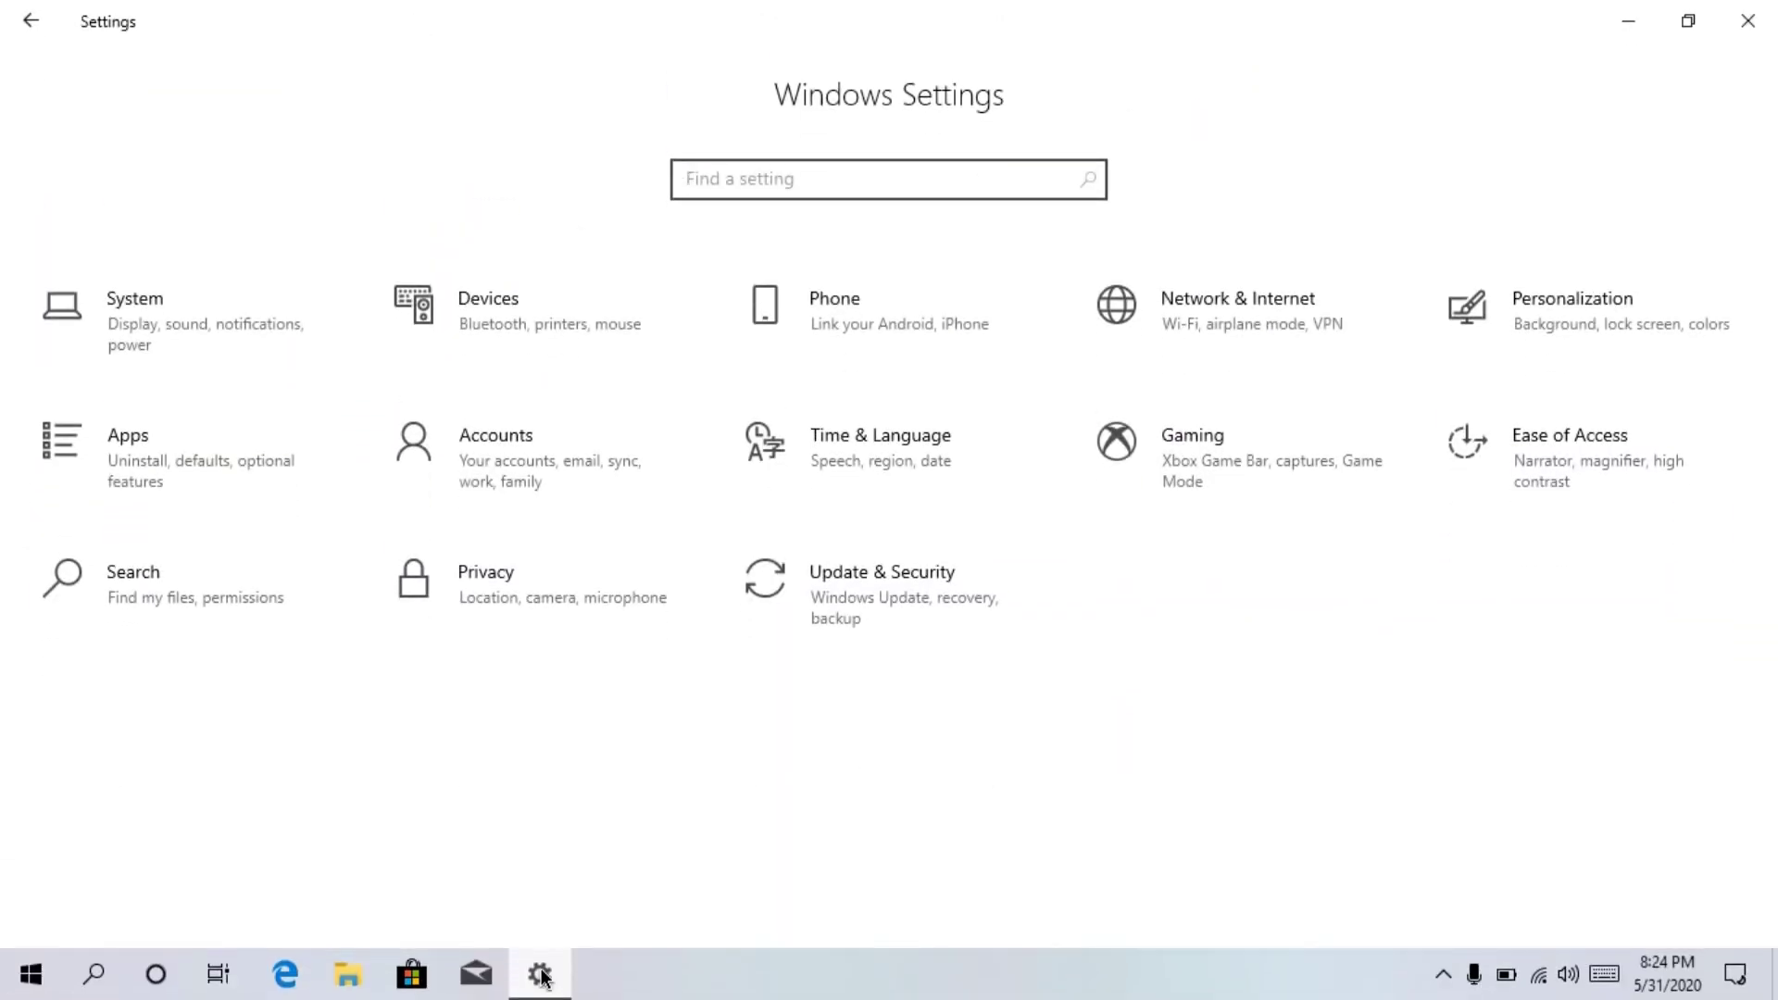
- Start resetting this PC from the Recovery settings, choosing Keep my files and Cloud download
{"action": "left_click", "coordinate": [858, 637]}
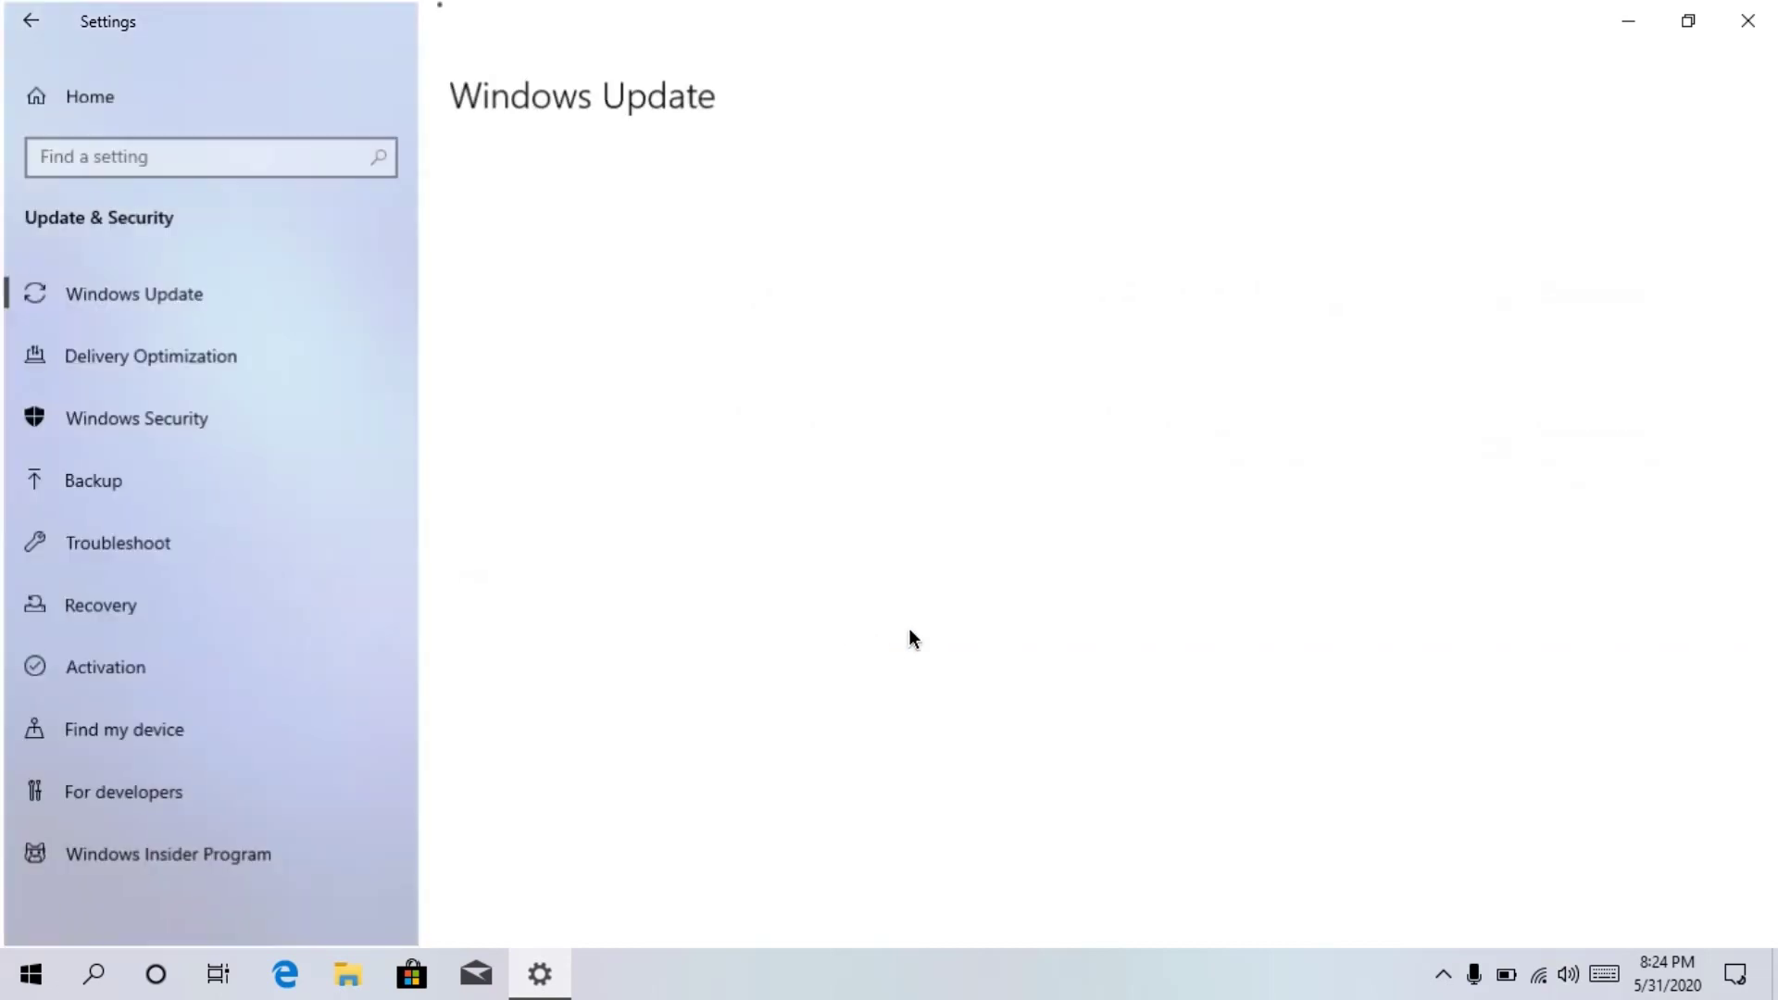
{"action": "left_click", "coordinate": [258, 596]}
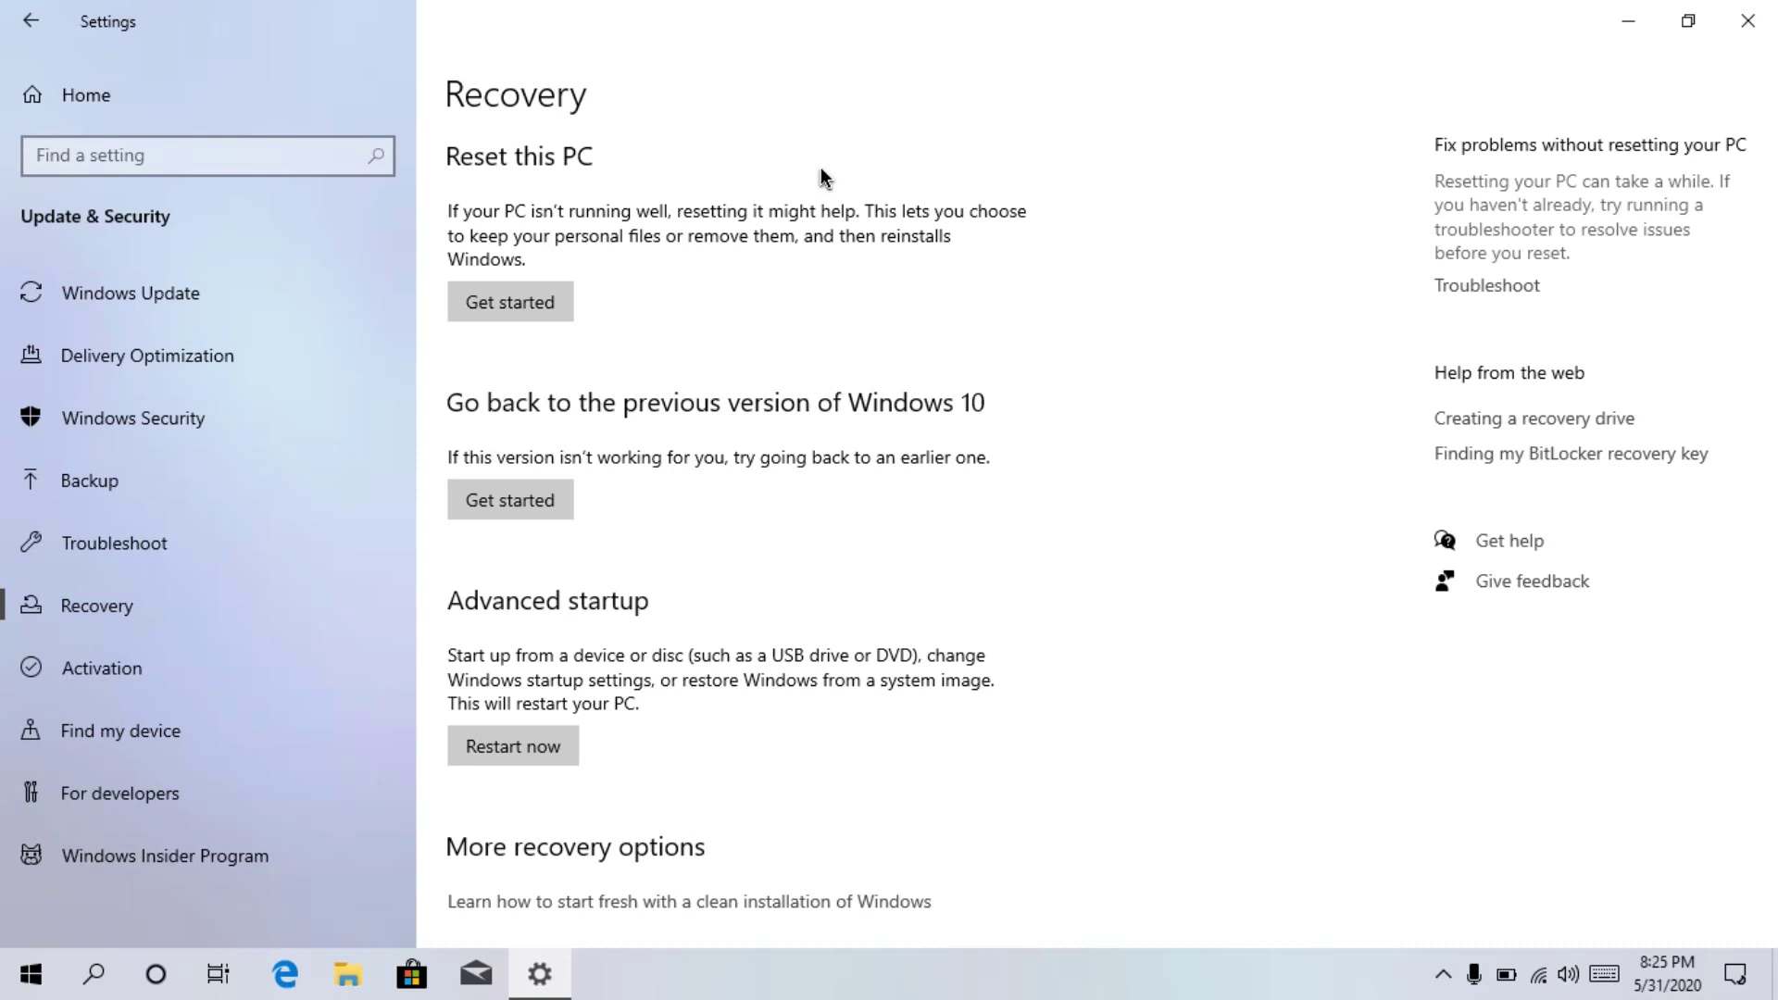
{"action": "left_click", "coordinate": [511, 320]}
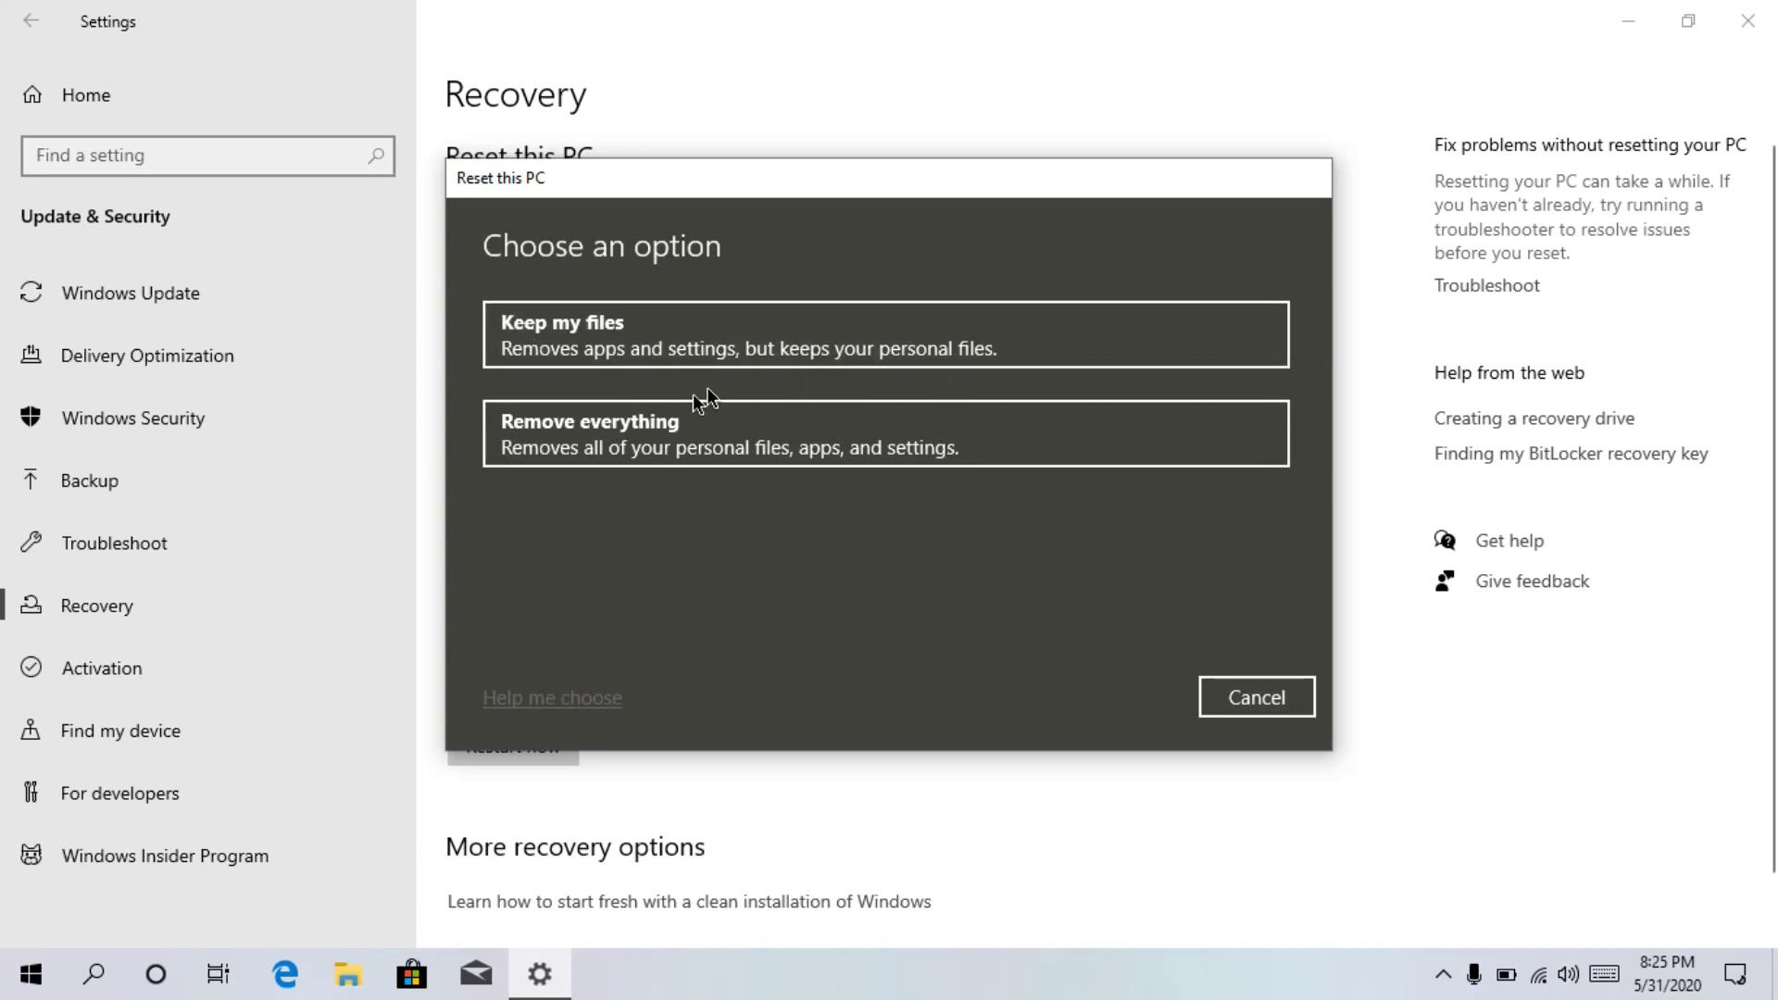
{"action": "left_click", "coordinate": [790, 315]}
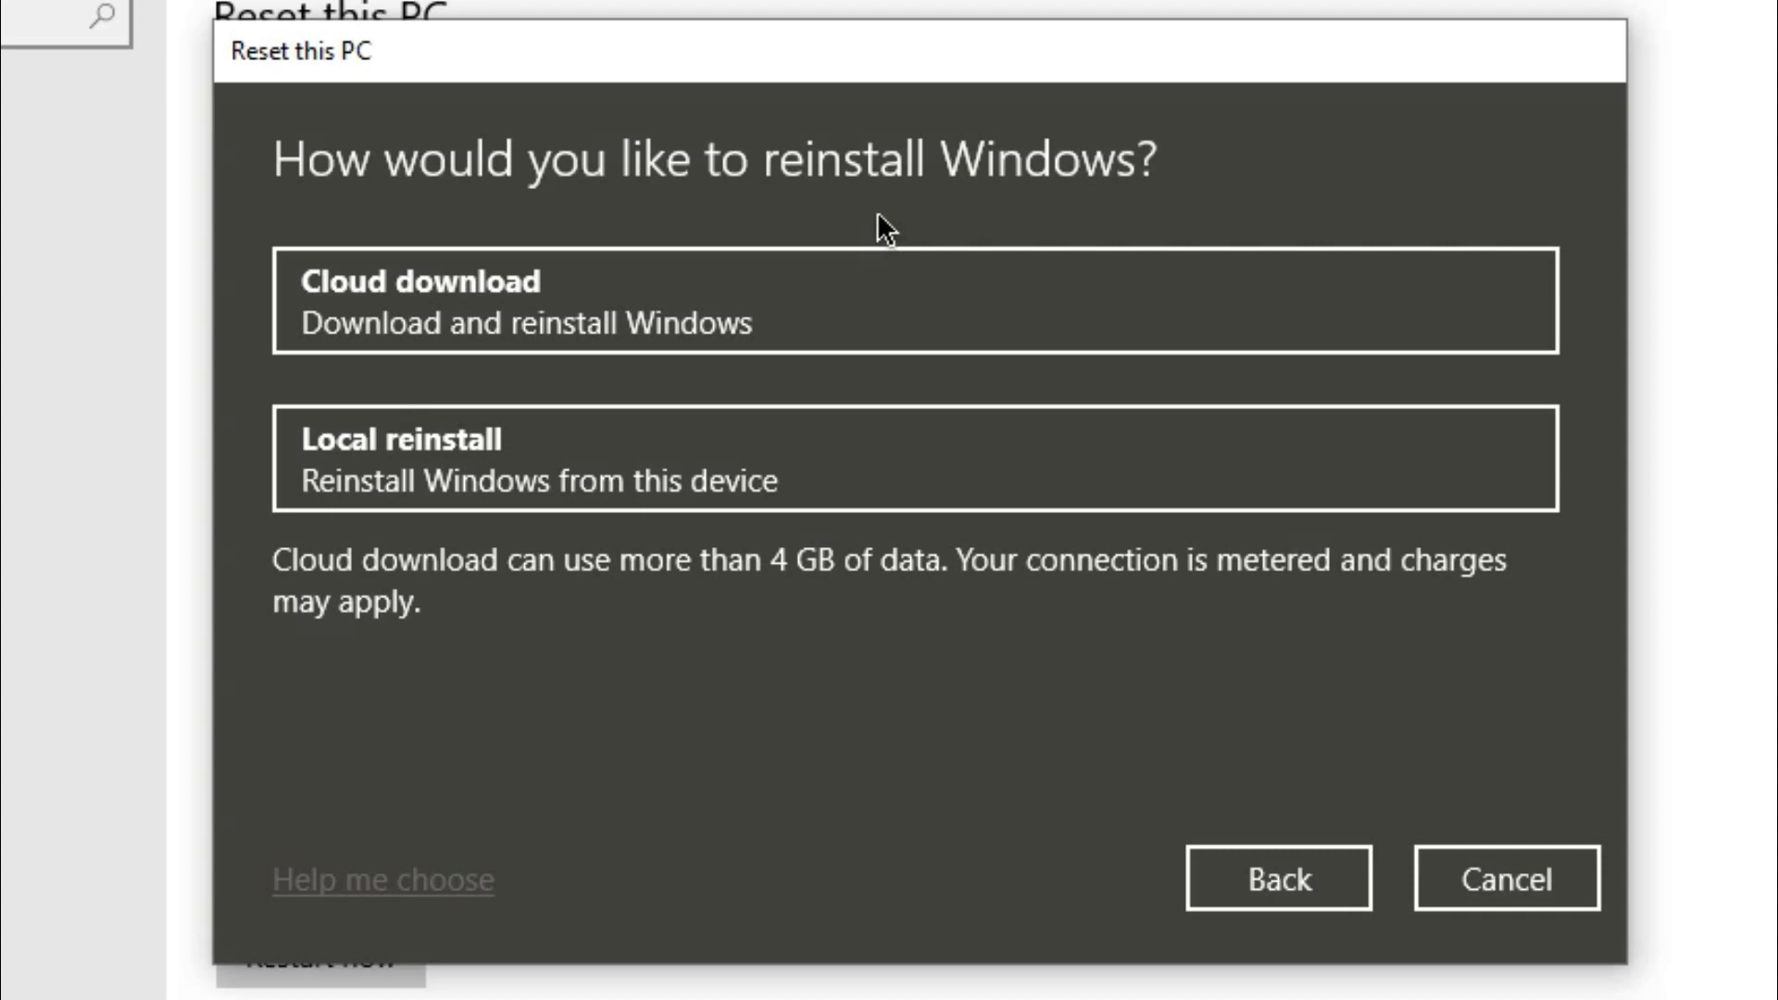
{"action": "left_click", "coordinate": [700, 305]}
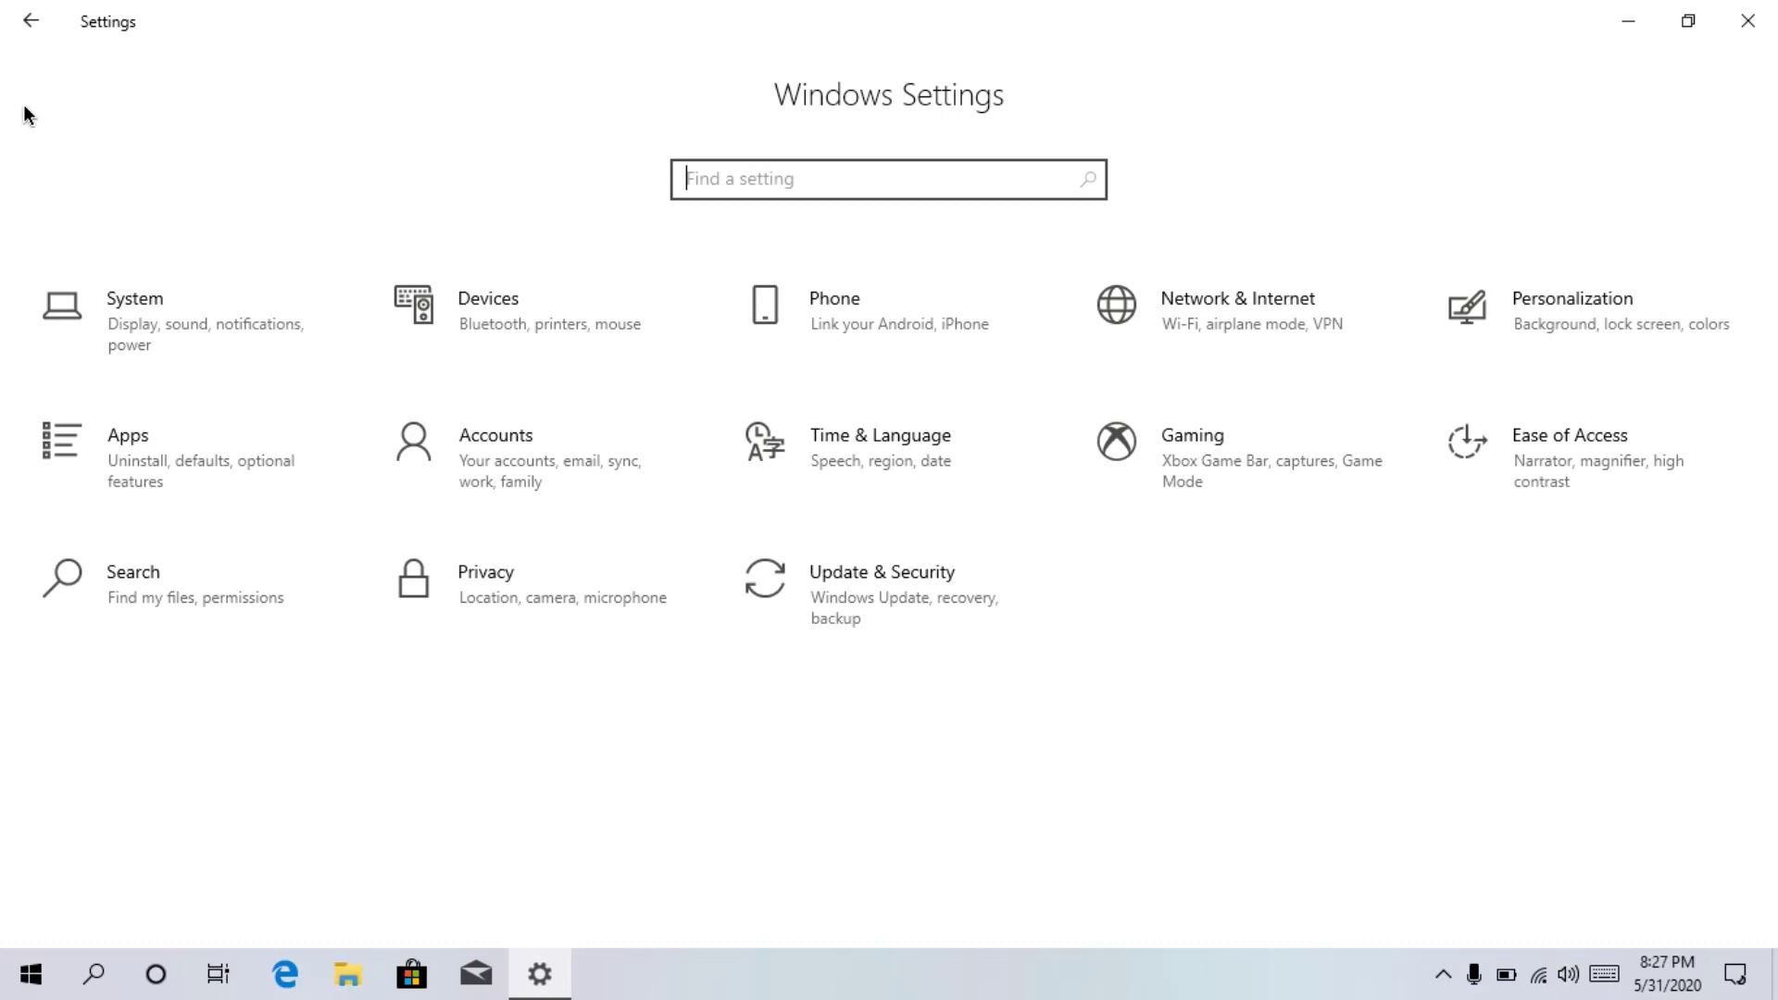
- Open the Xbox Game Bar, view GPU, RAM and FPS in the Performance widget, and pin the widget with its graph toggled
{"action": "key", "text": "super+g"}
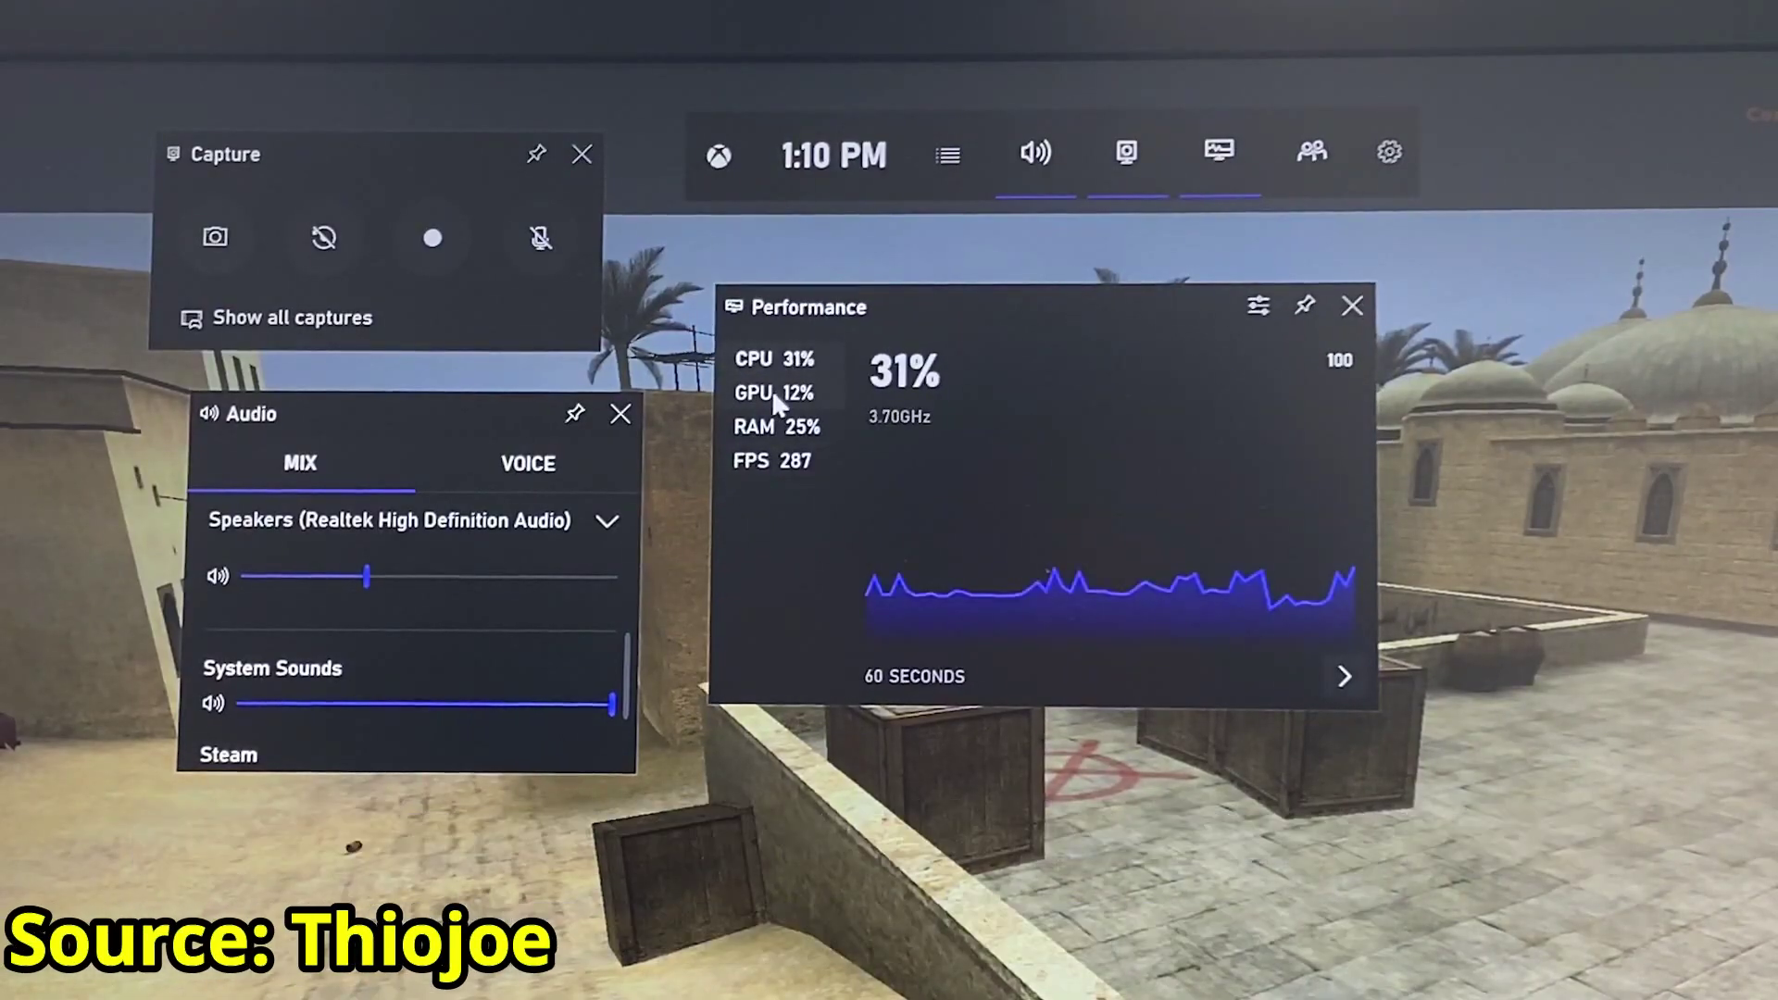
{"action": "left_click", "coordinate": [770, 392]}
{"action": "left_click", "coordinate": [769, 426]}
{"action": "left_click", "coordinate": [773, 460]}
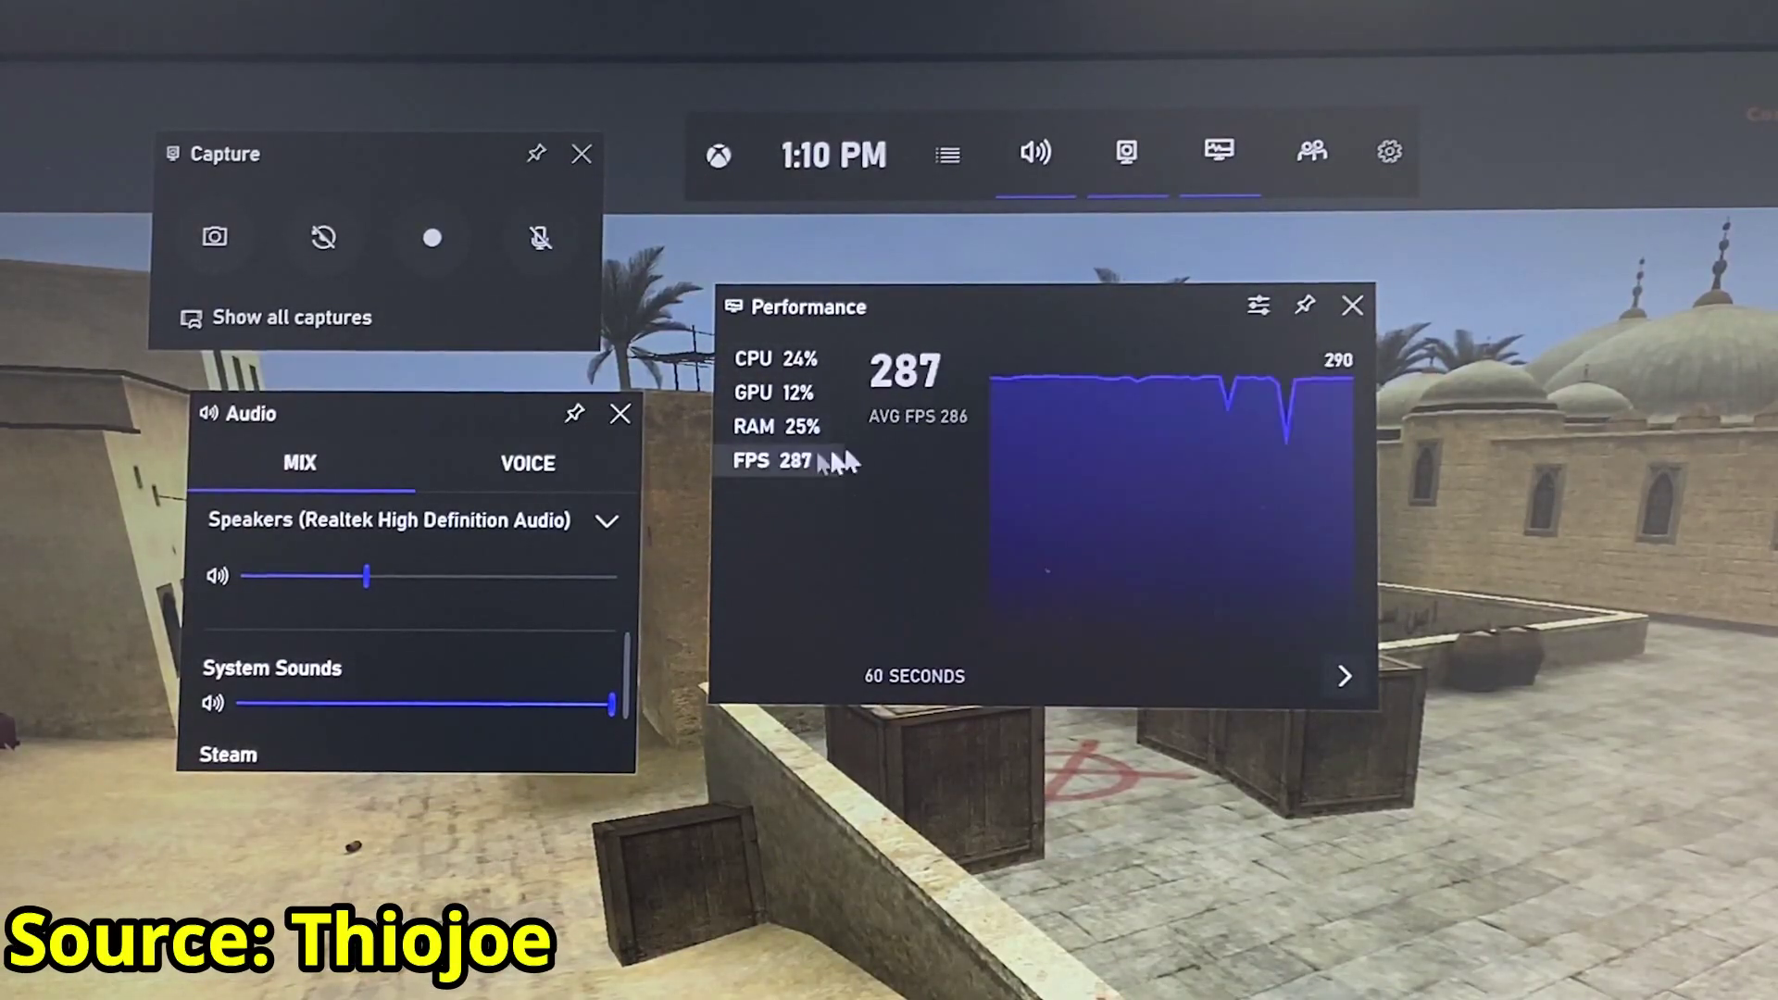
{"action": "left_click", "coordinate": [1306, 319]}
{"action": "left_click", "coordinate": [1350, 686]}
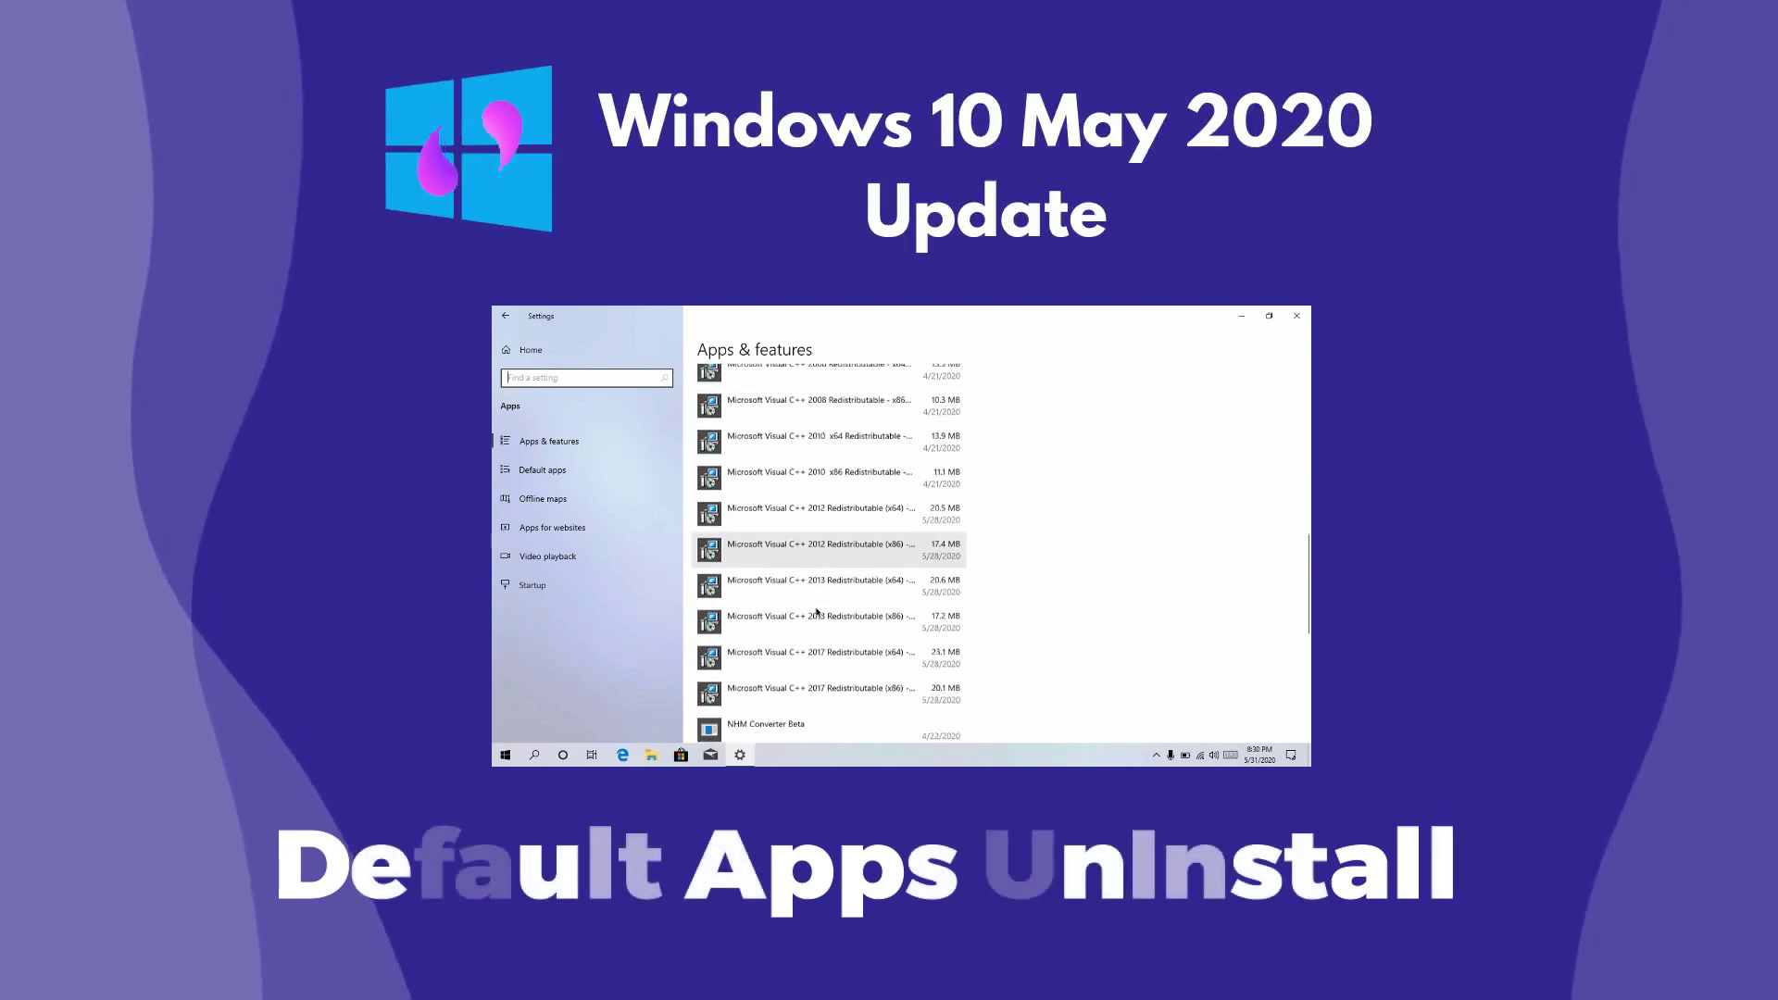
- Look through the Apps & features list and expand the Office entry to reach its uninstall option
{"action": "scroll", "coordinate": [817, 612], "scroll_direction": "down", "scroll_amount": 10}
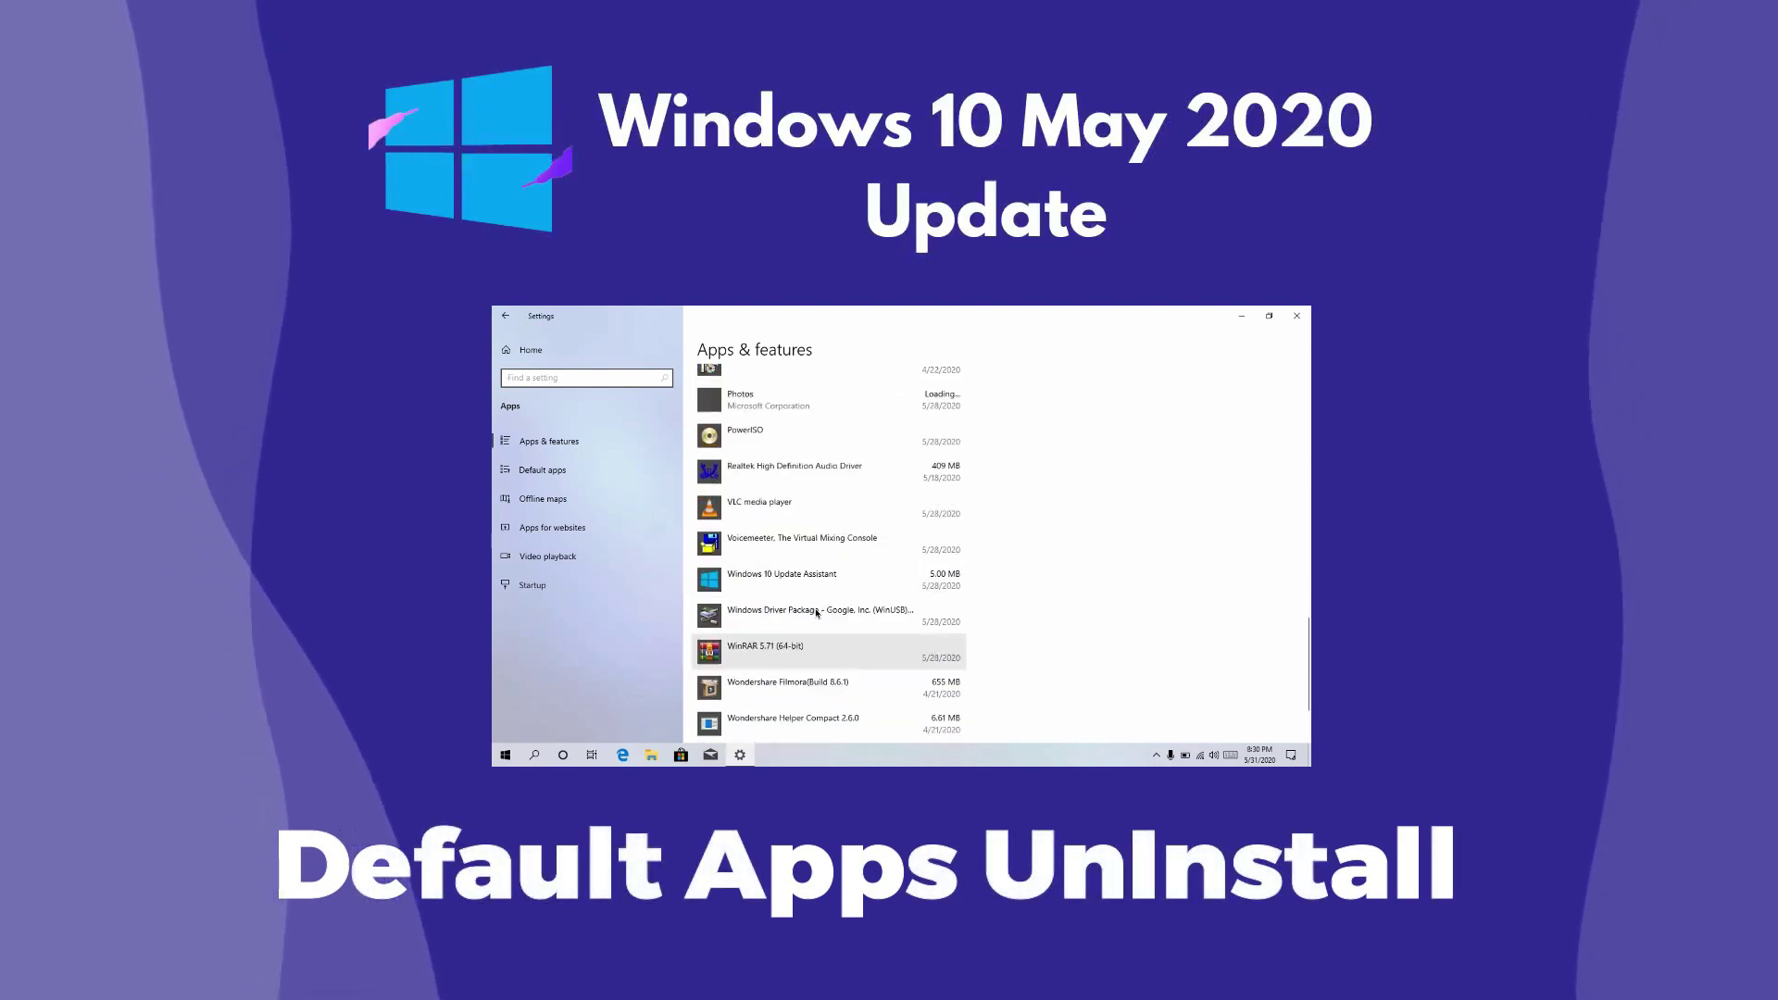
{"action": "scroll", "coordinate": [817, 612], "scroll_direction": "up", "scroll_amount": 3}
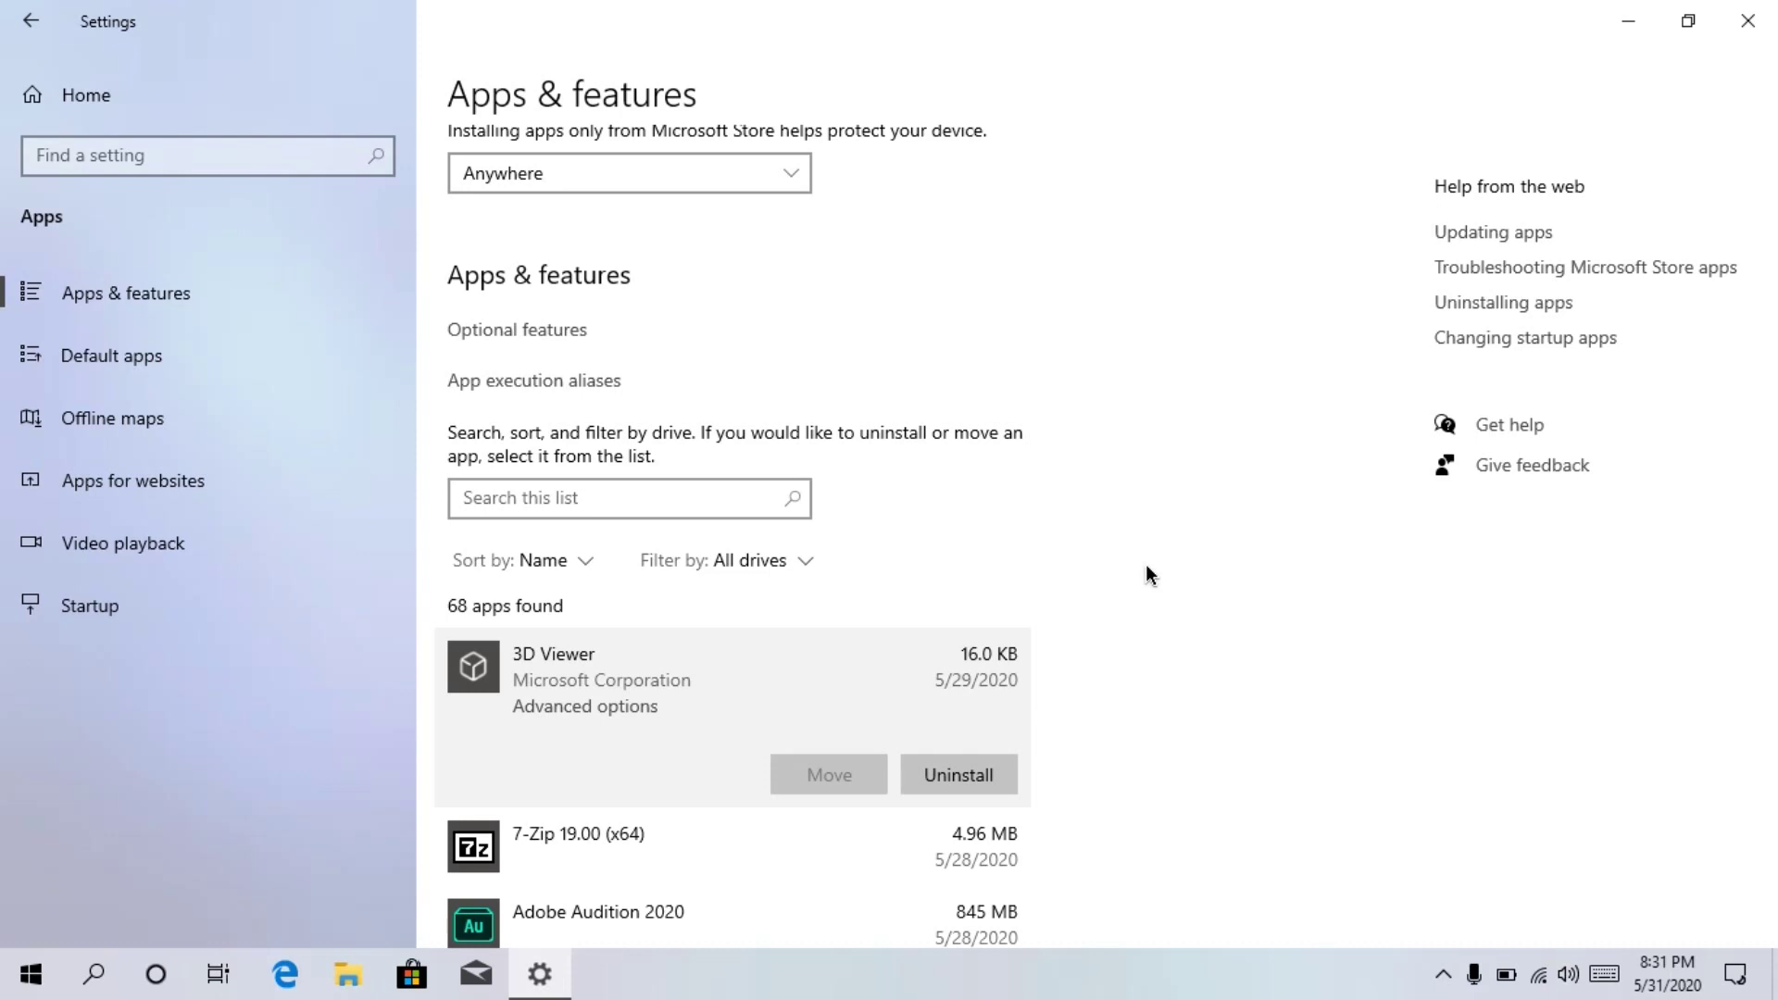
{"action": "scroll", "coordinate": [759, 641], "scroll_direction": "down", "scroll_amount": 15}
{"action": "scroll", "coordinate": [658, 393], "scroll_direction": "up", "scroll_amount": 3}
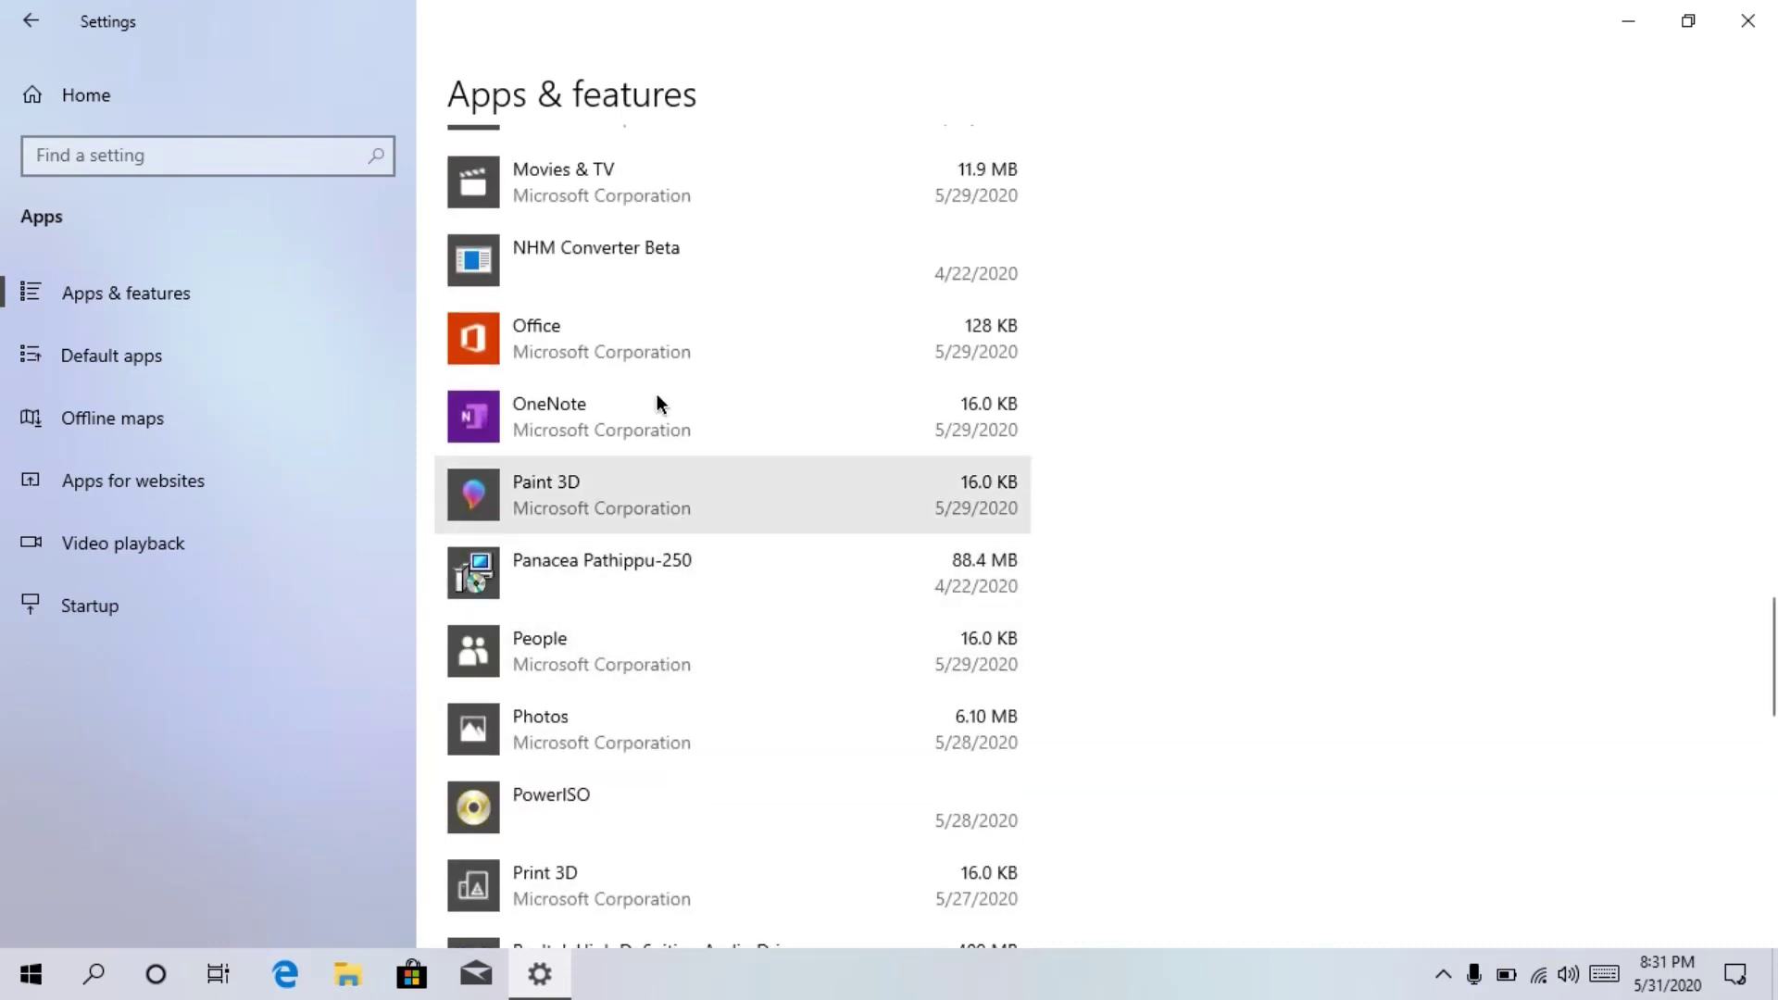
{"action": "left_click", "coordinate": [699, 353]}
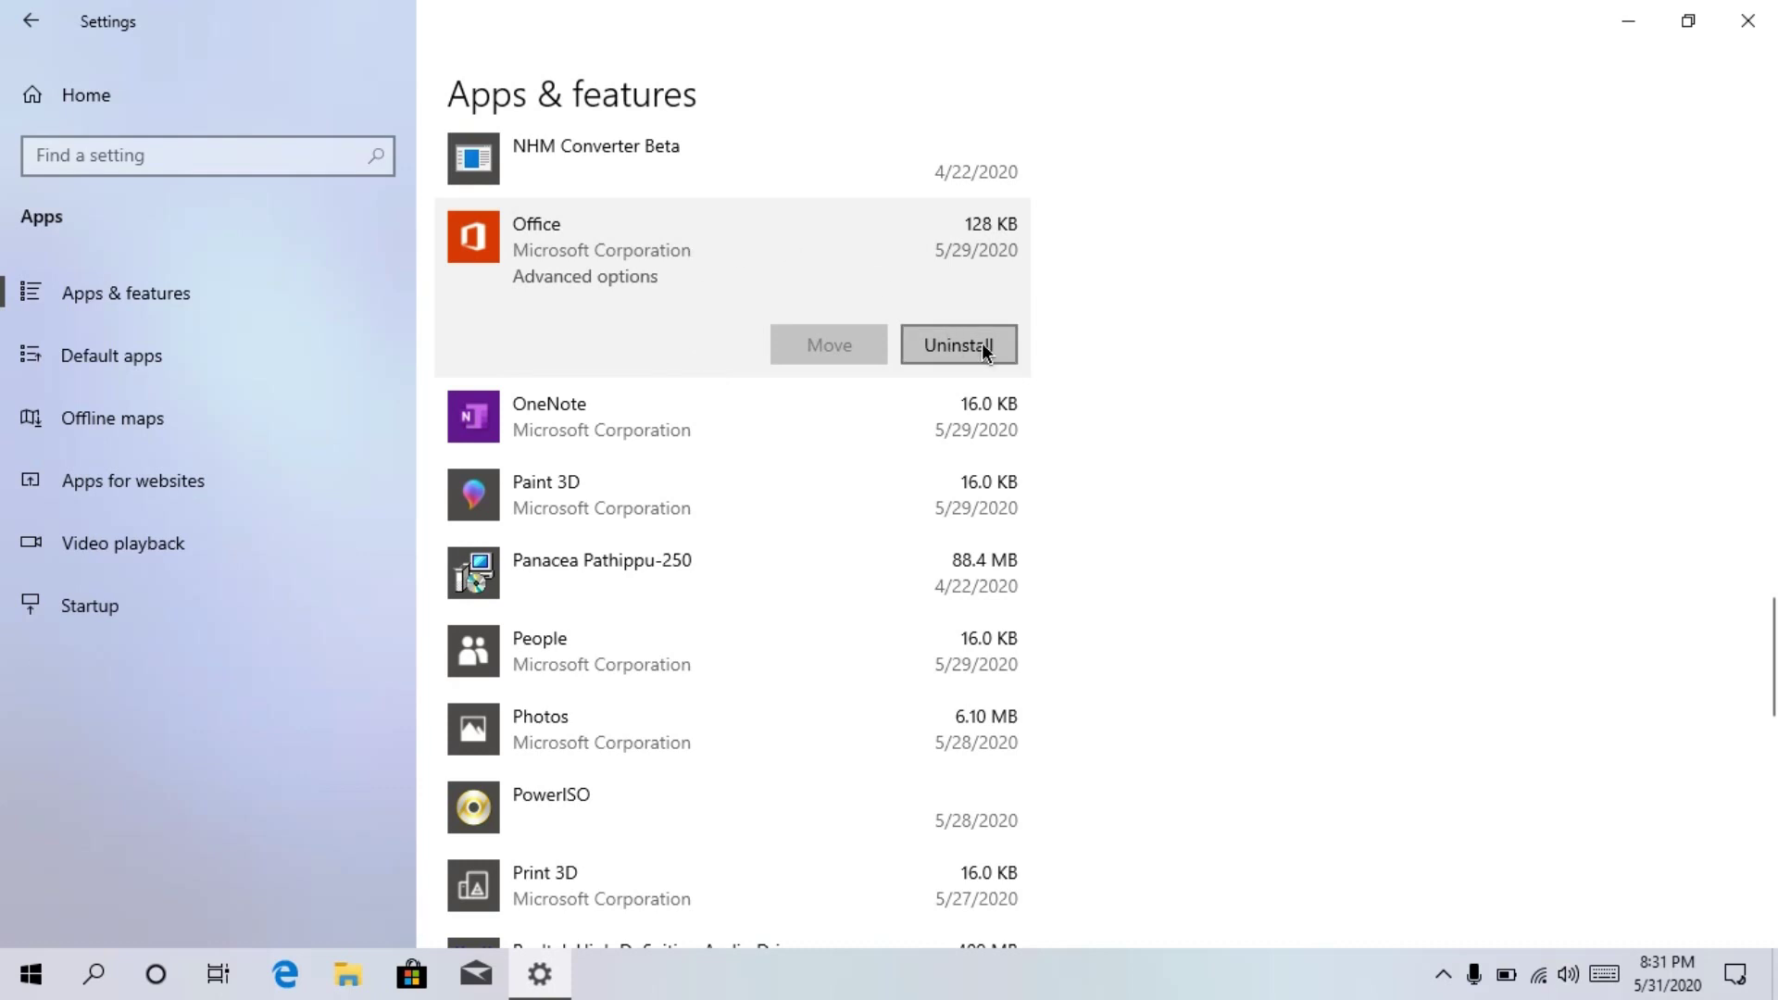
- Expand the Paint 3D entry in the Apps & features list to reach its uninstall option
{"action": "left_click", "coordinate": [935, 498]}
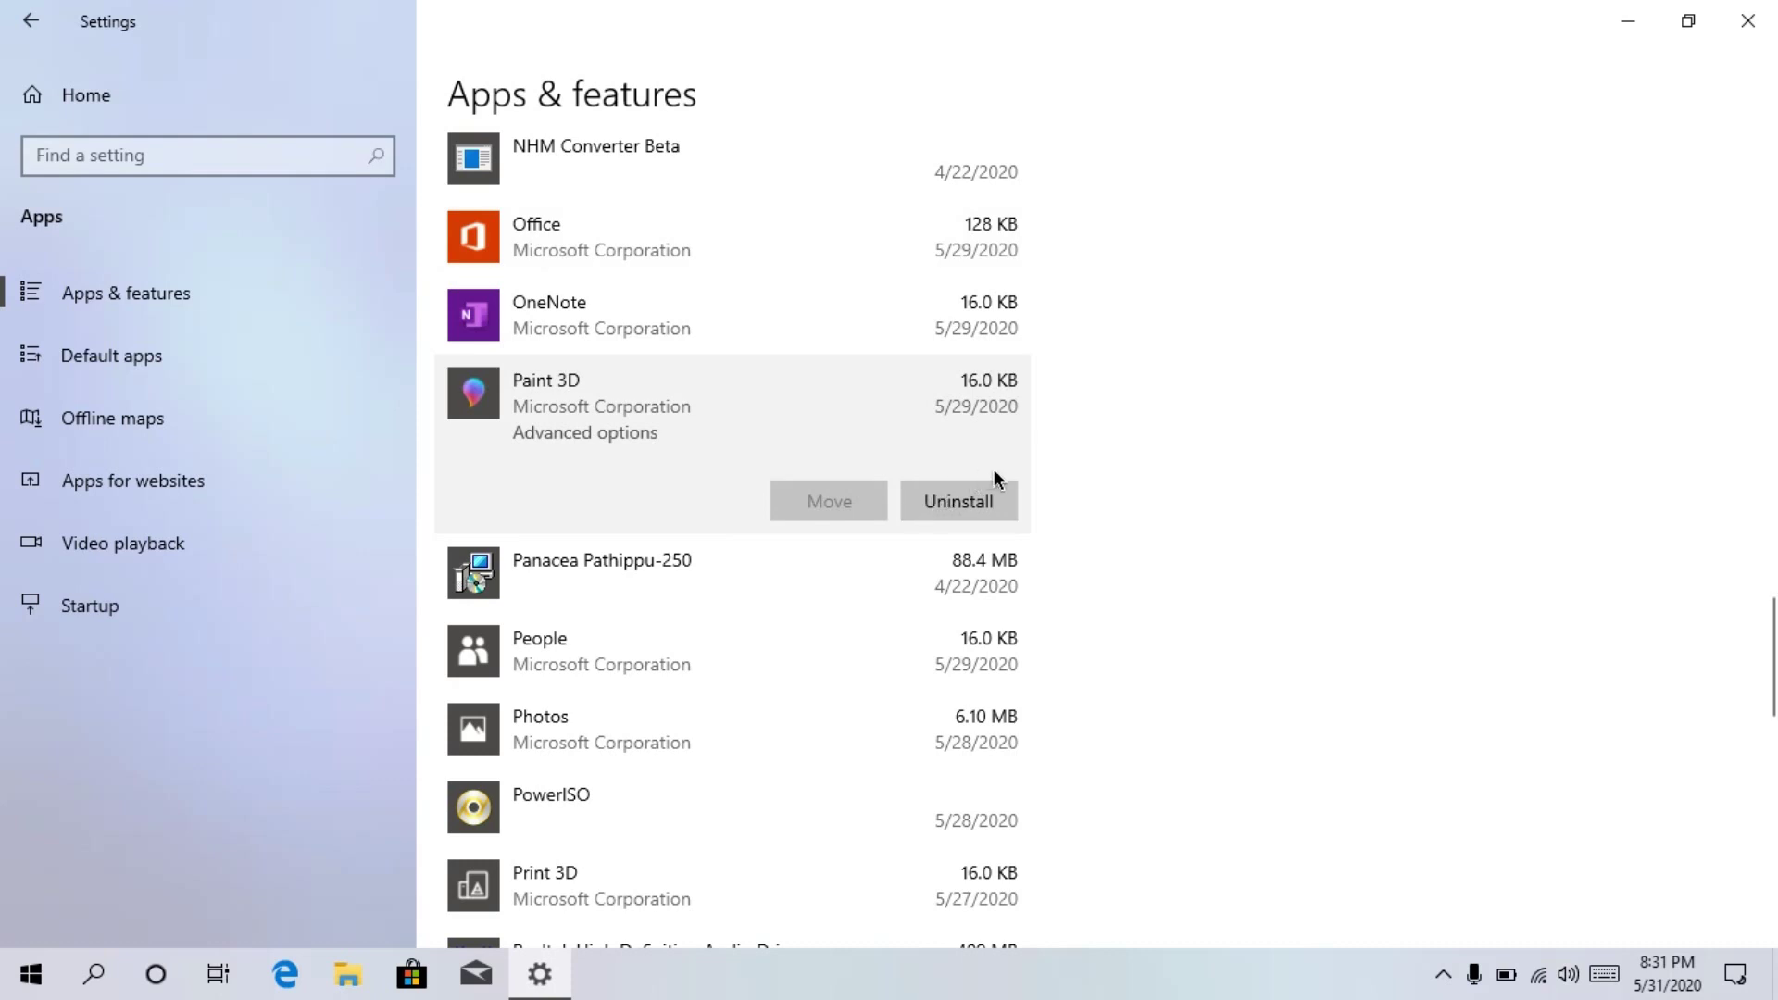
{"action": "key", "text": "End"}
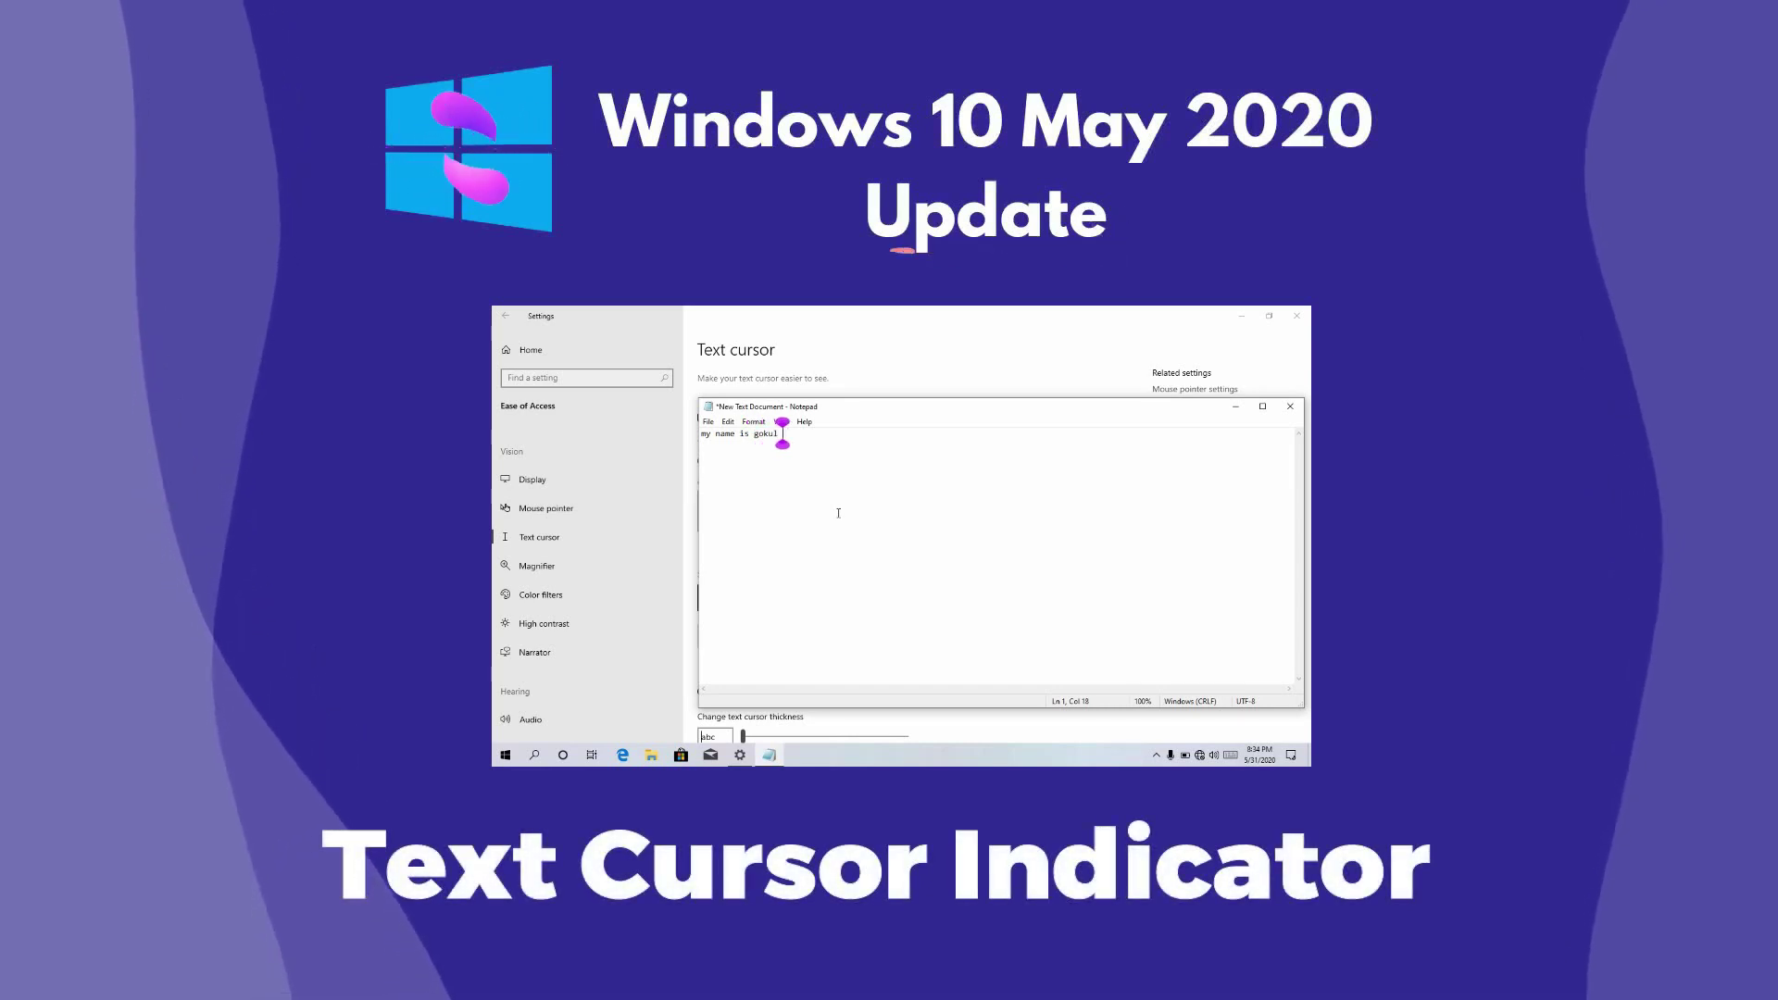
{"action": "type", "text": "this is"}
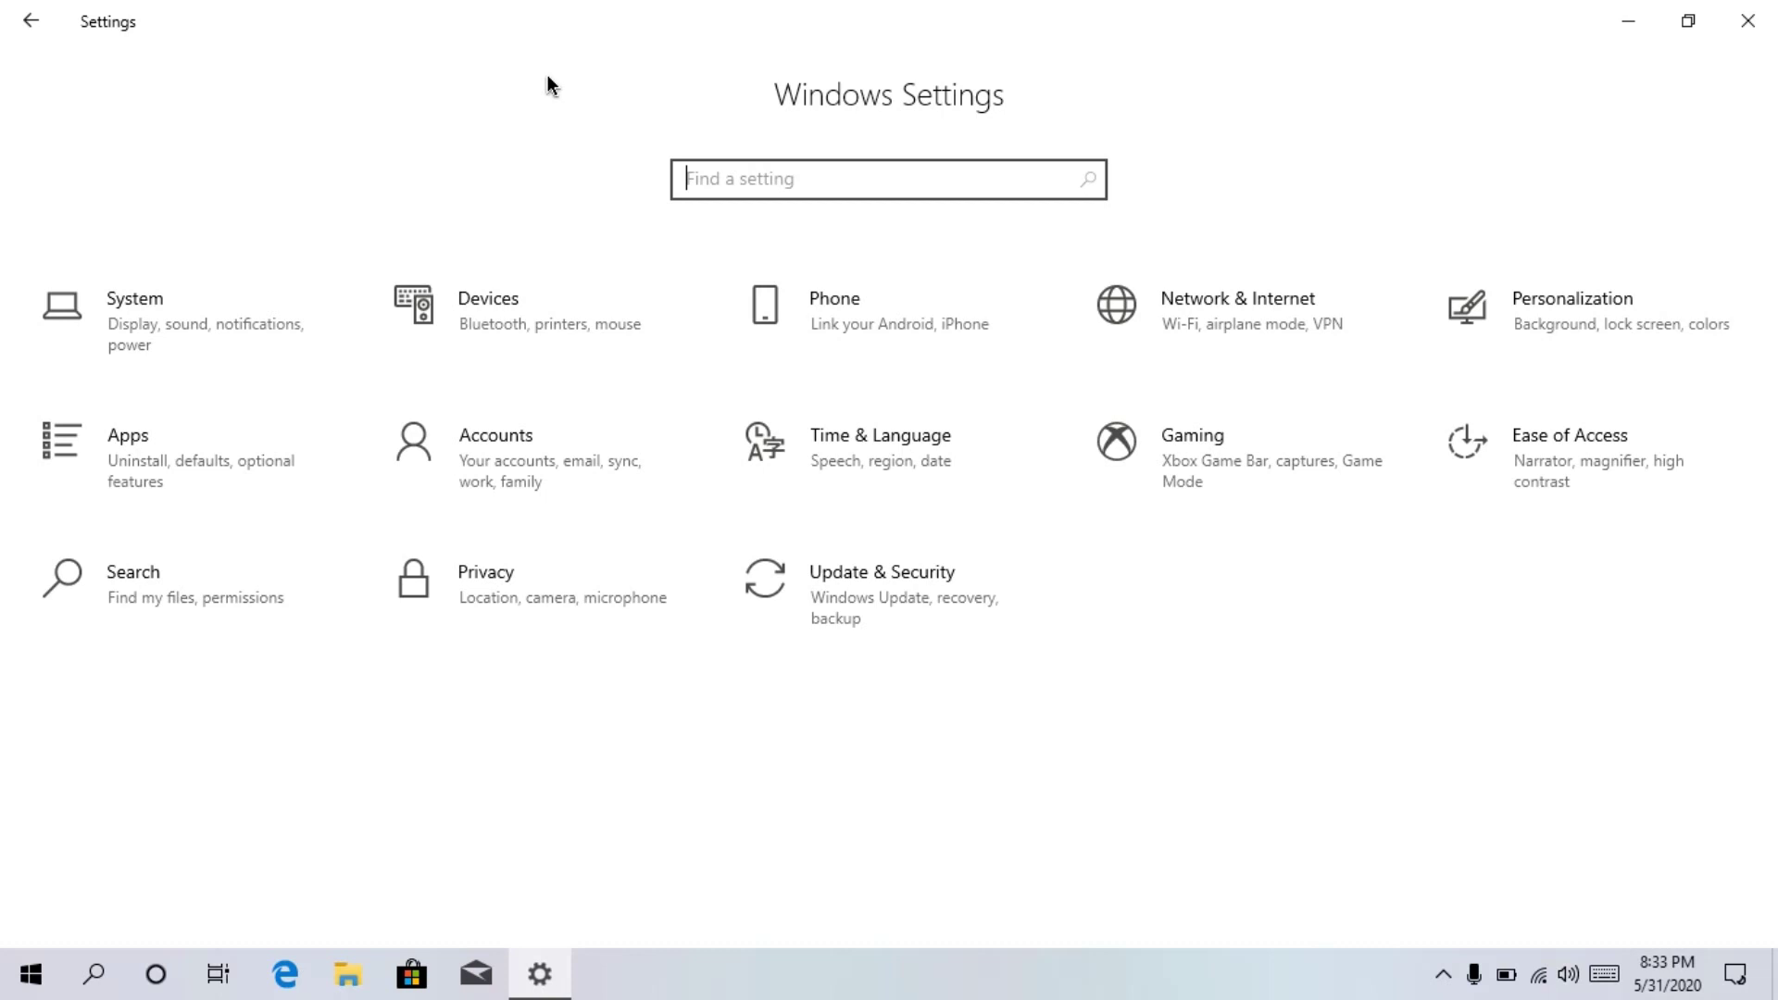
- Search Settings for "text cursor", open the text cursor color and size settings, and turn on the text cursor indicator
{"action": "type", "text": "text c"}
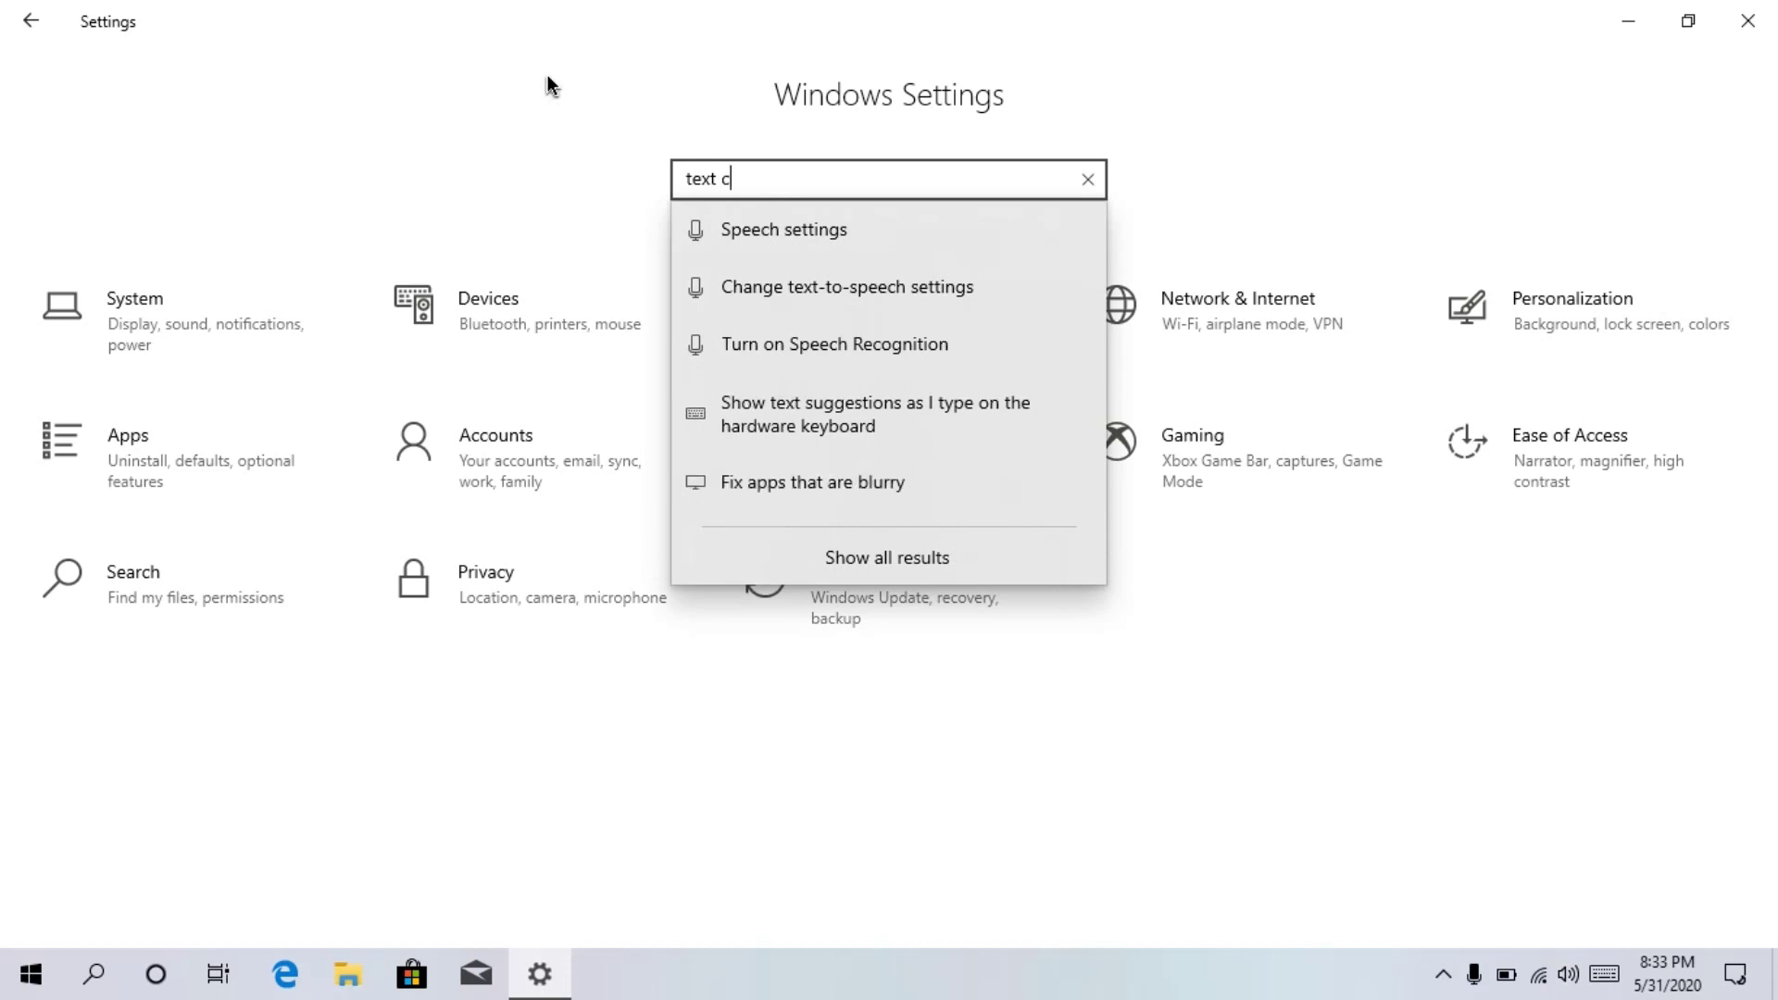
{"action": "type", "text": "ursor"}
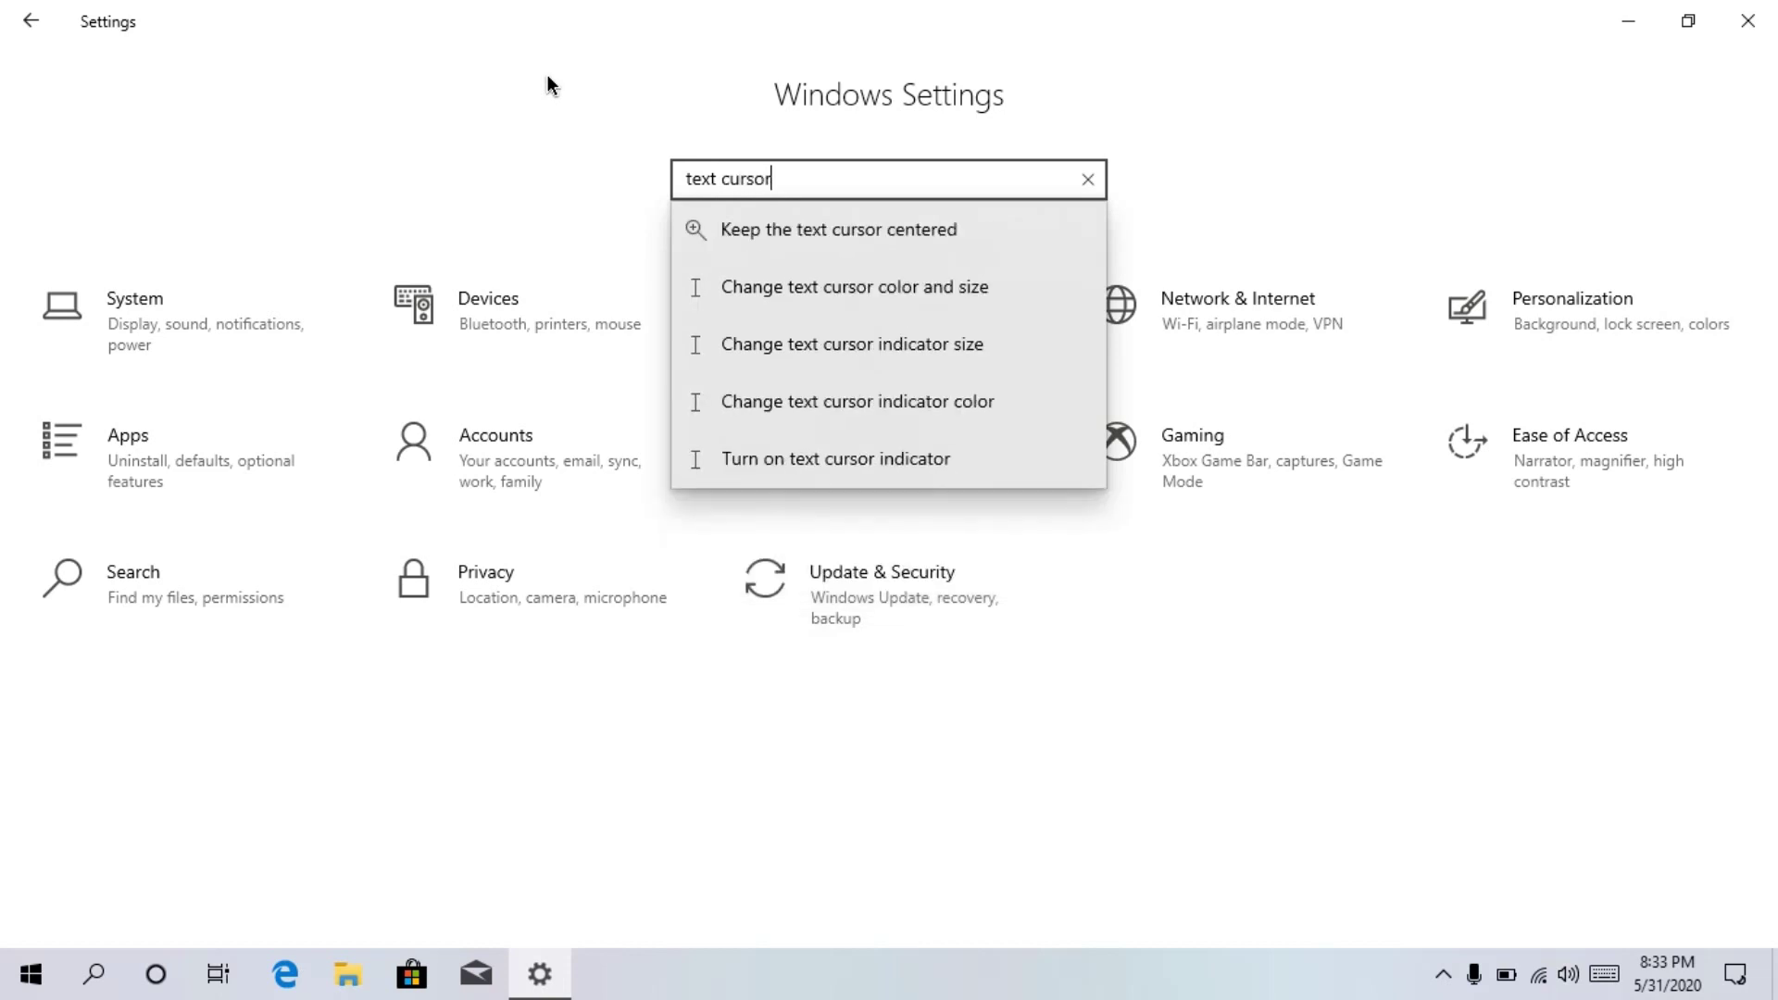
{"action": "left_click", "coordinate": [920, 297]}
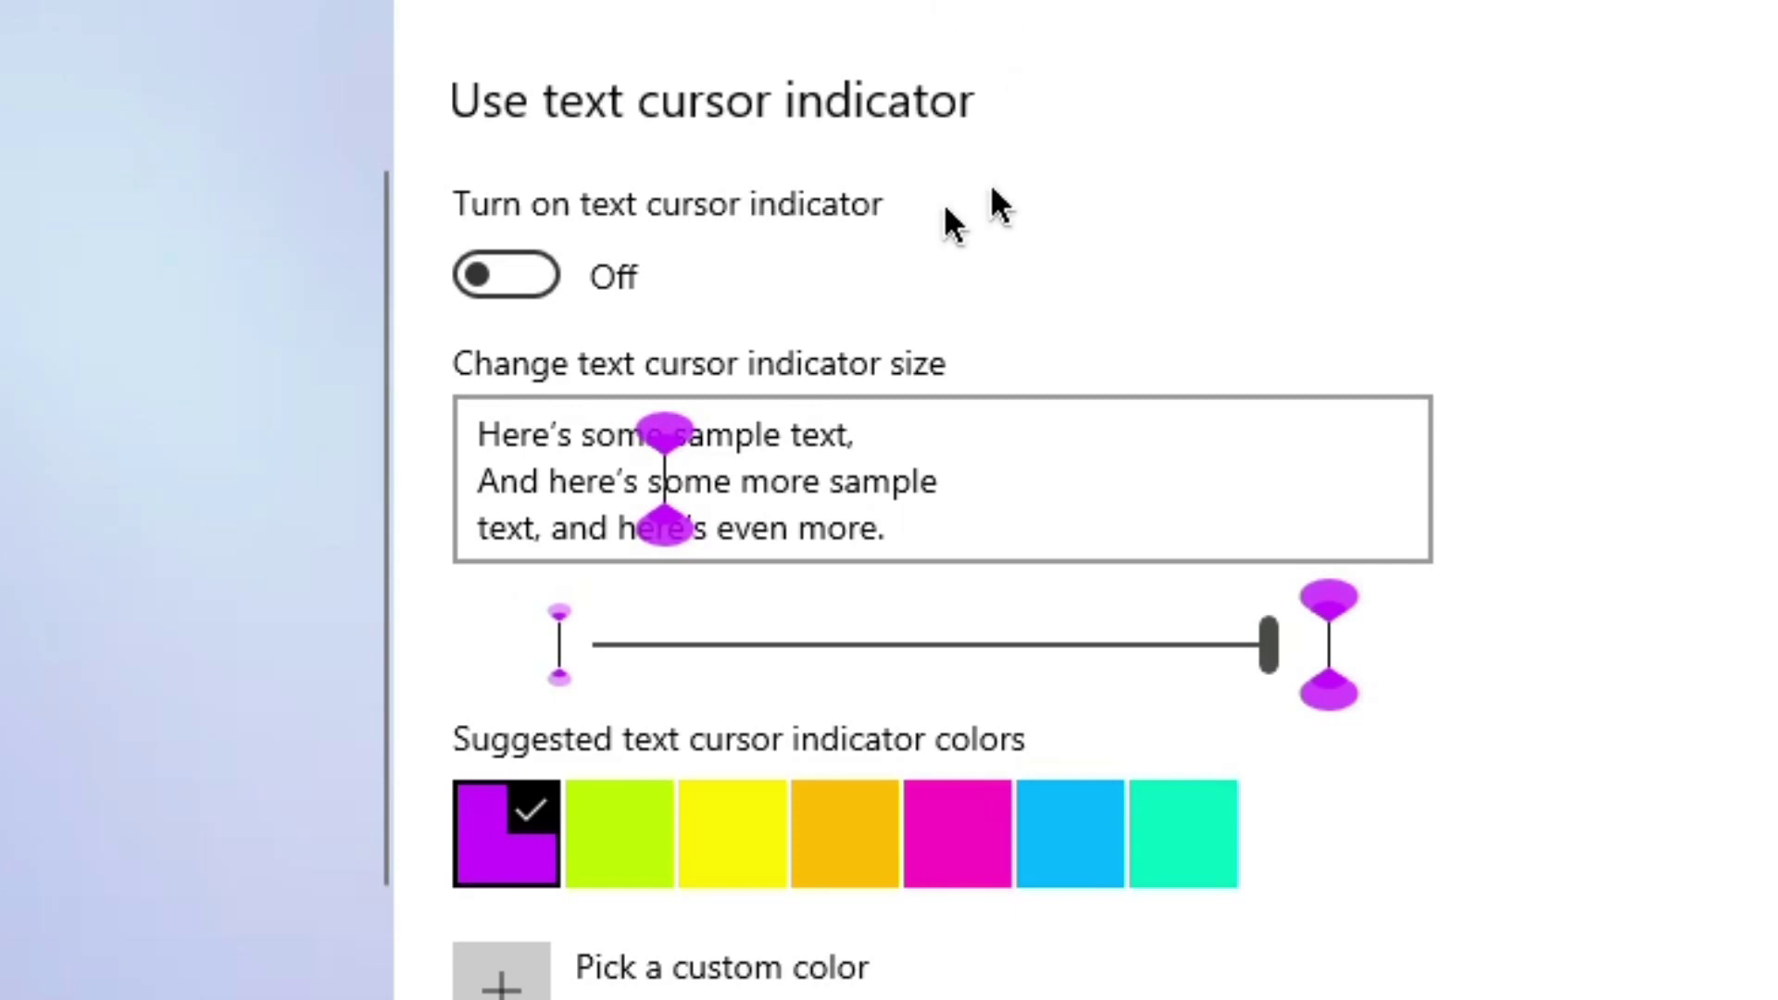
{"action": "left_click", "coordinate": [547, 283]}
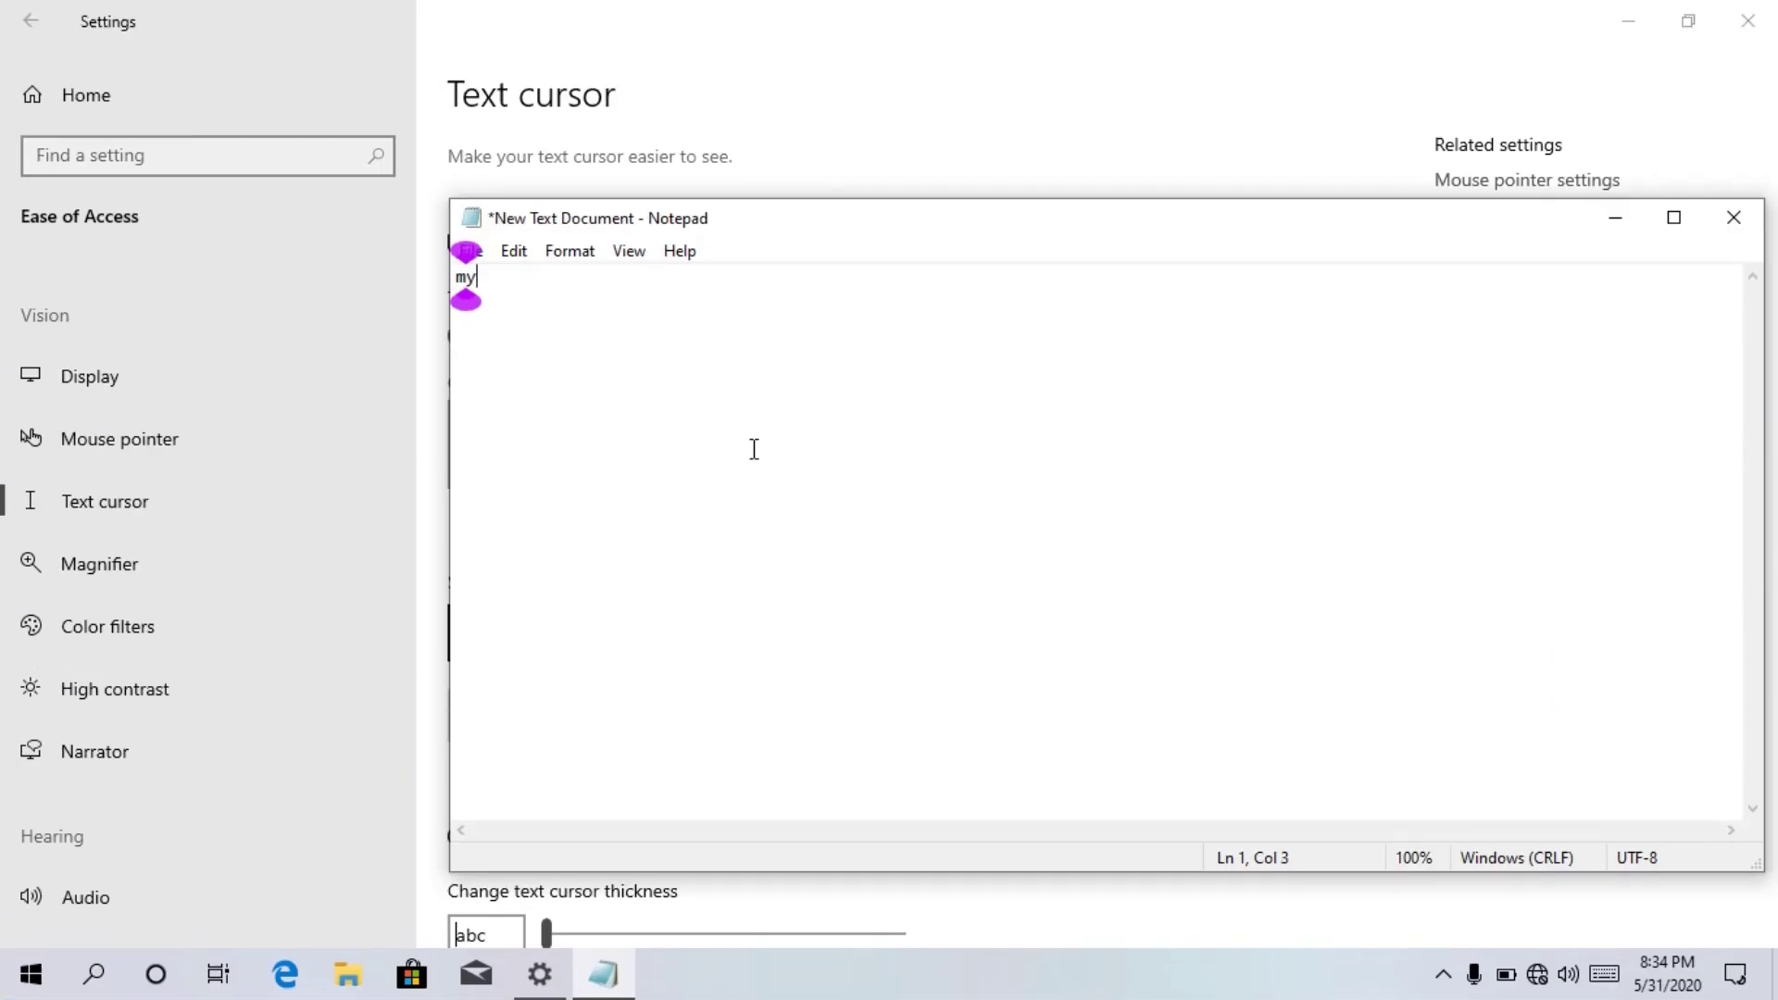
- In the Notepad document, write a sentence introducing the author by first name, followed by "this is how to videos"
{"action": "type", "text": "name is "}
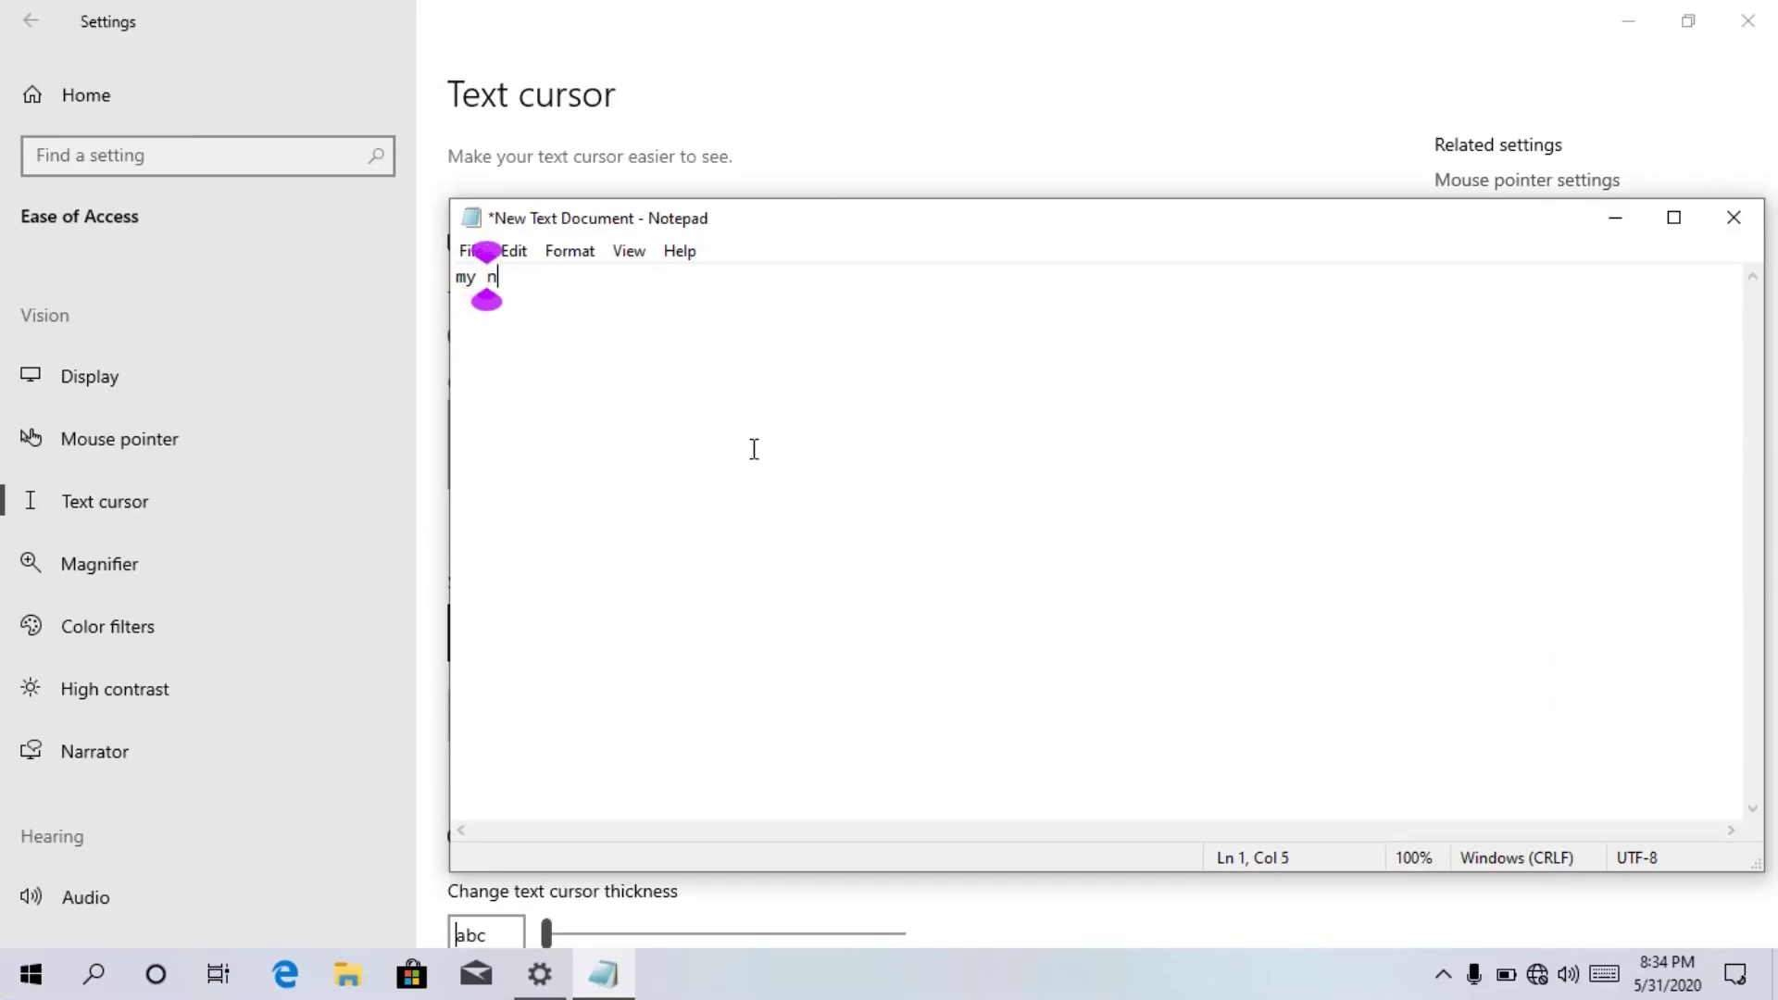
{"action": "type", "text": "gokul "}
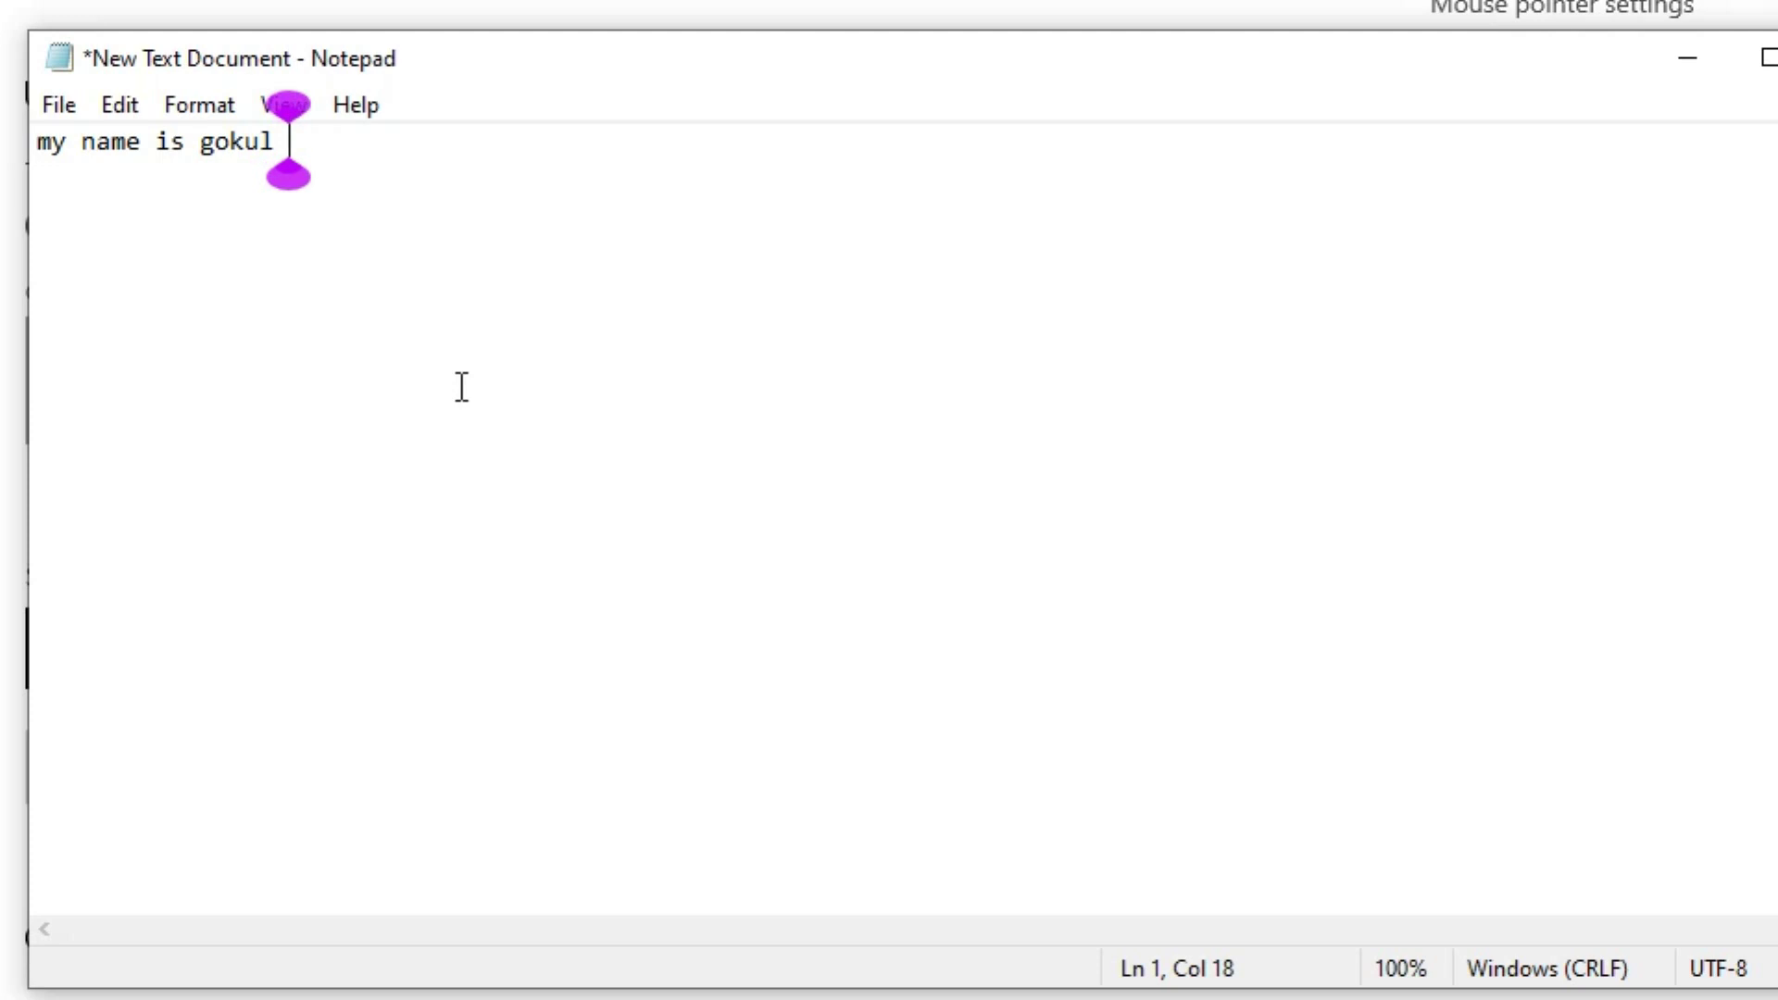
{"action": "type", "text": "this "}
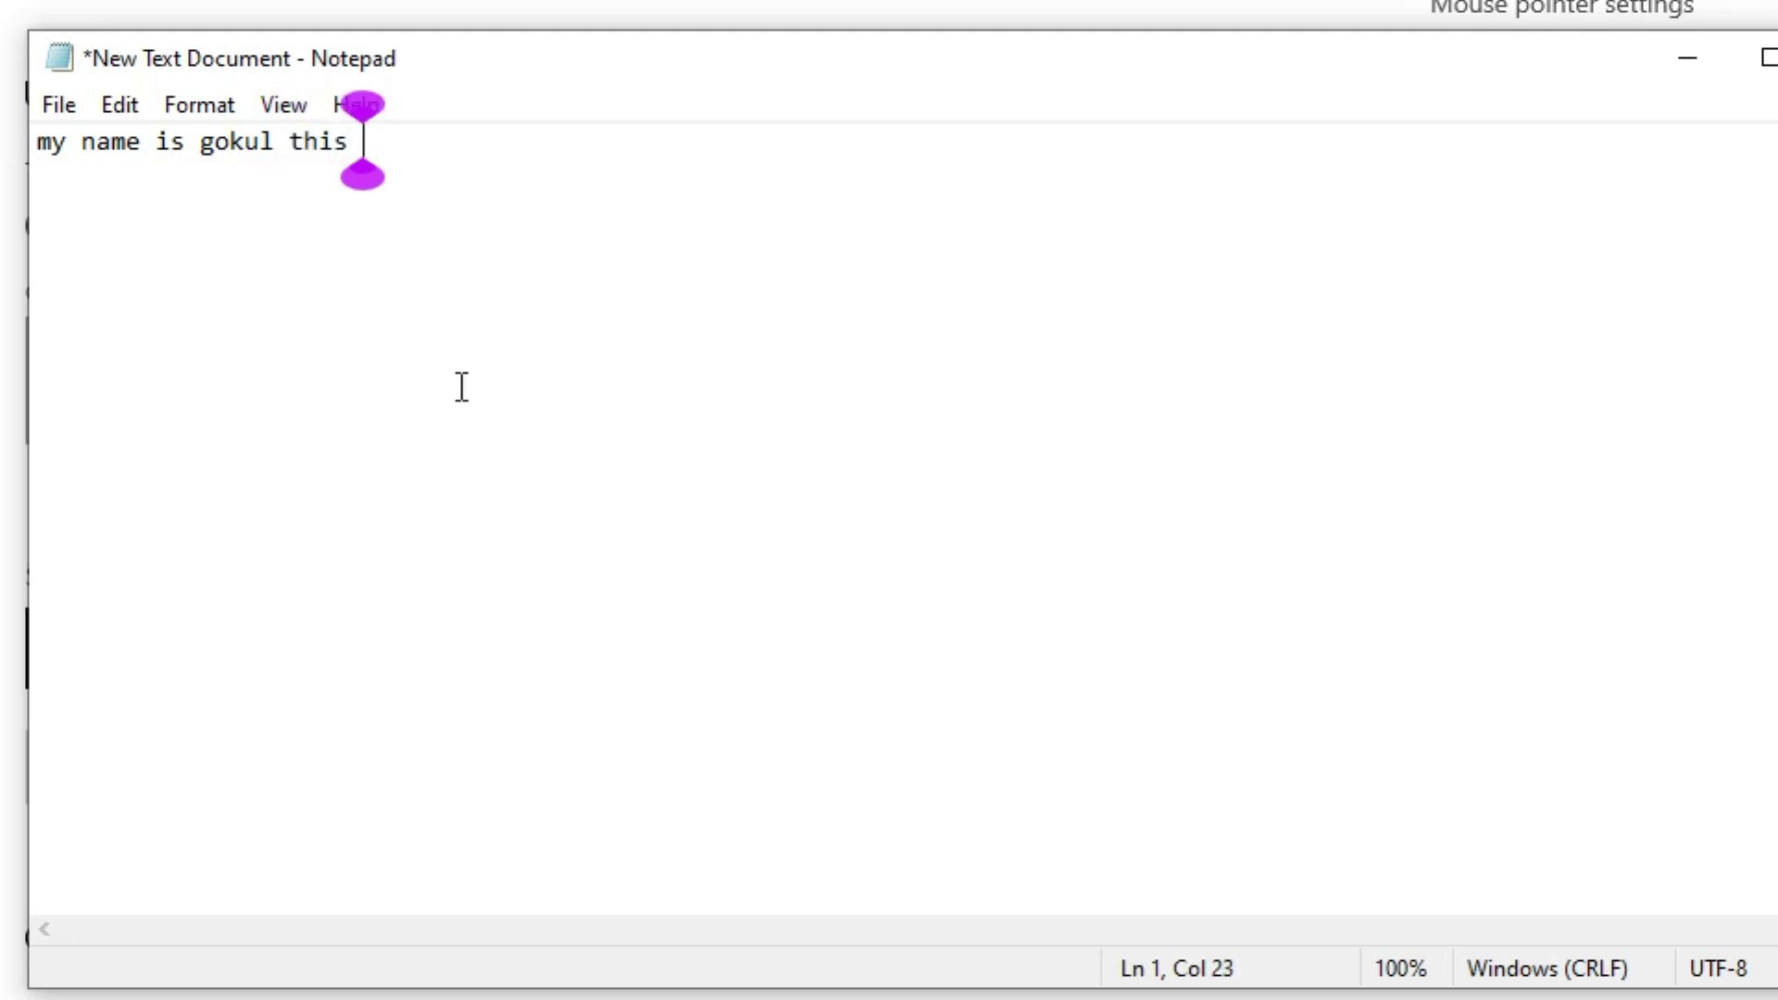
{"action": "type", "text": "is how tov"}
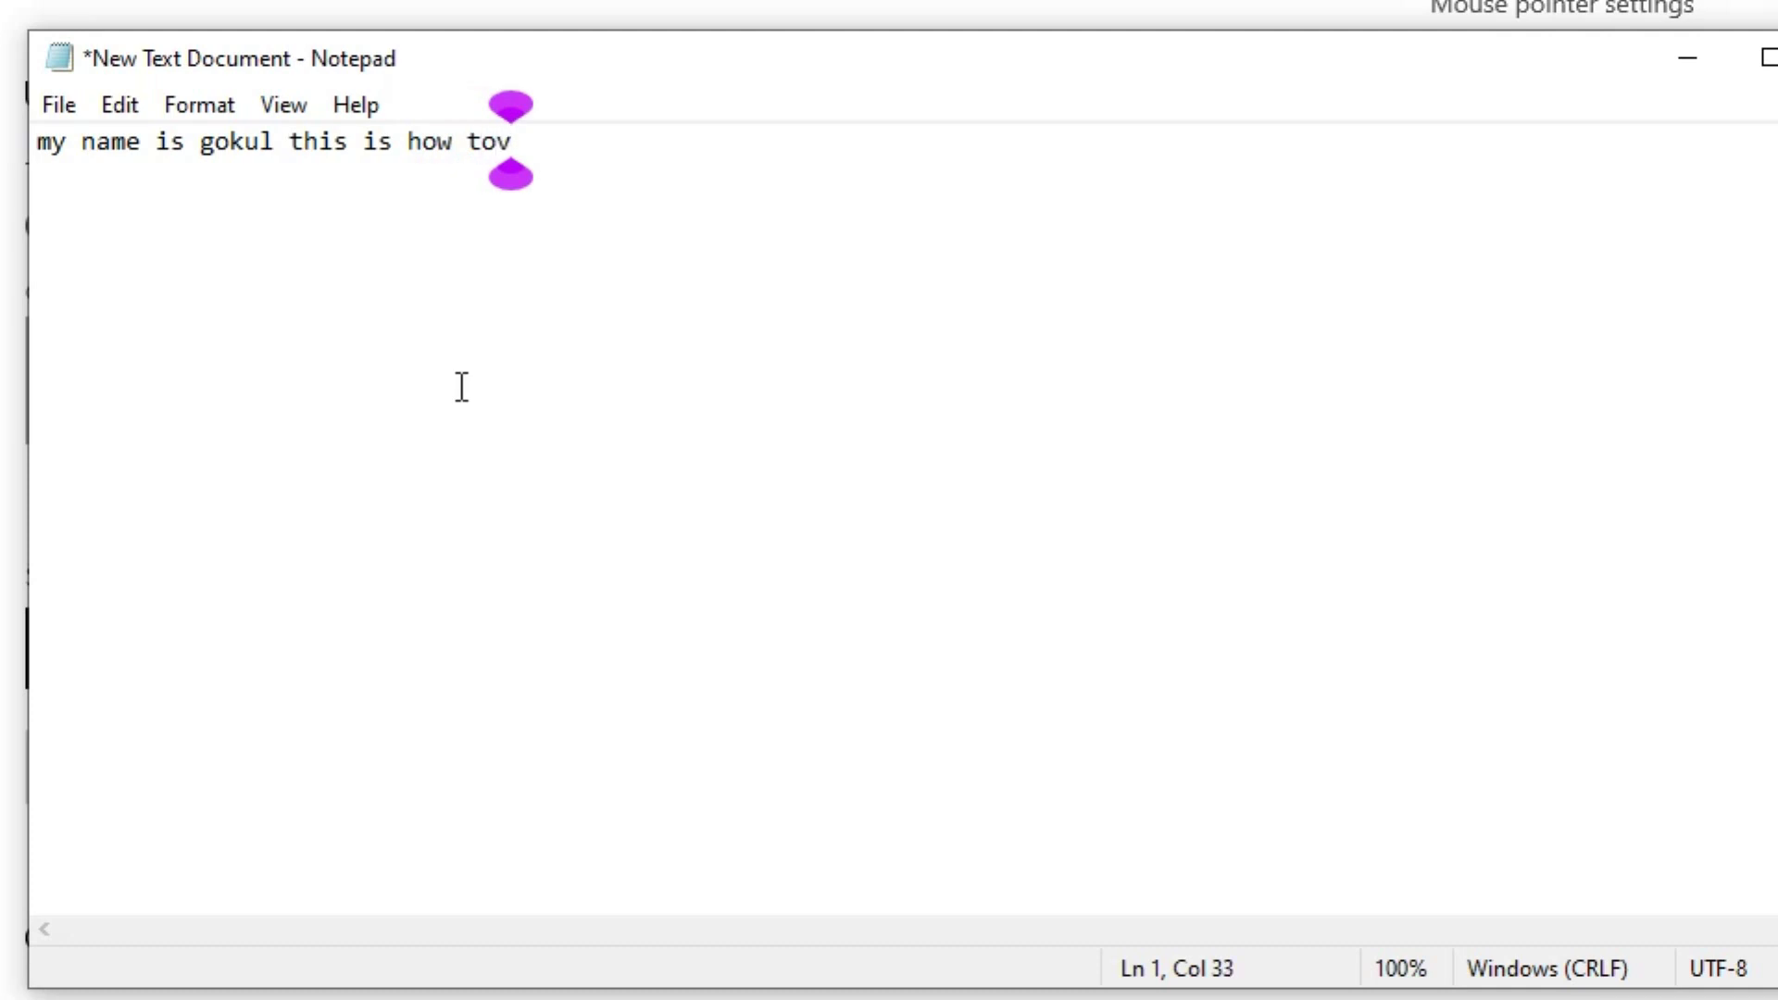
{"action": "key", "text": "BackSpace"}
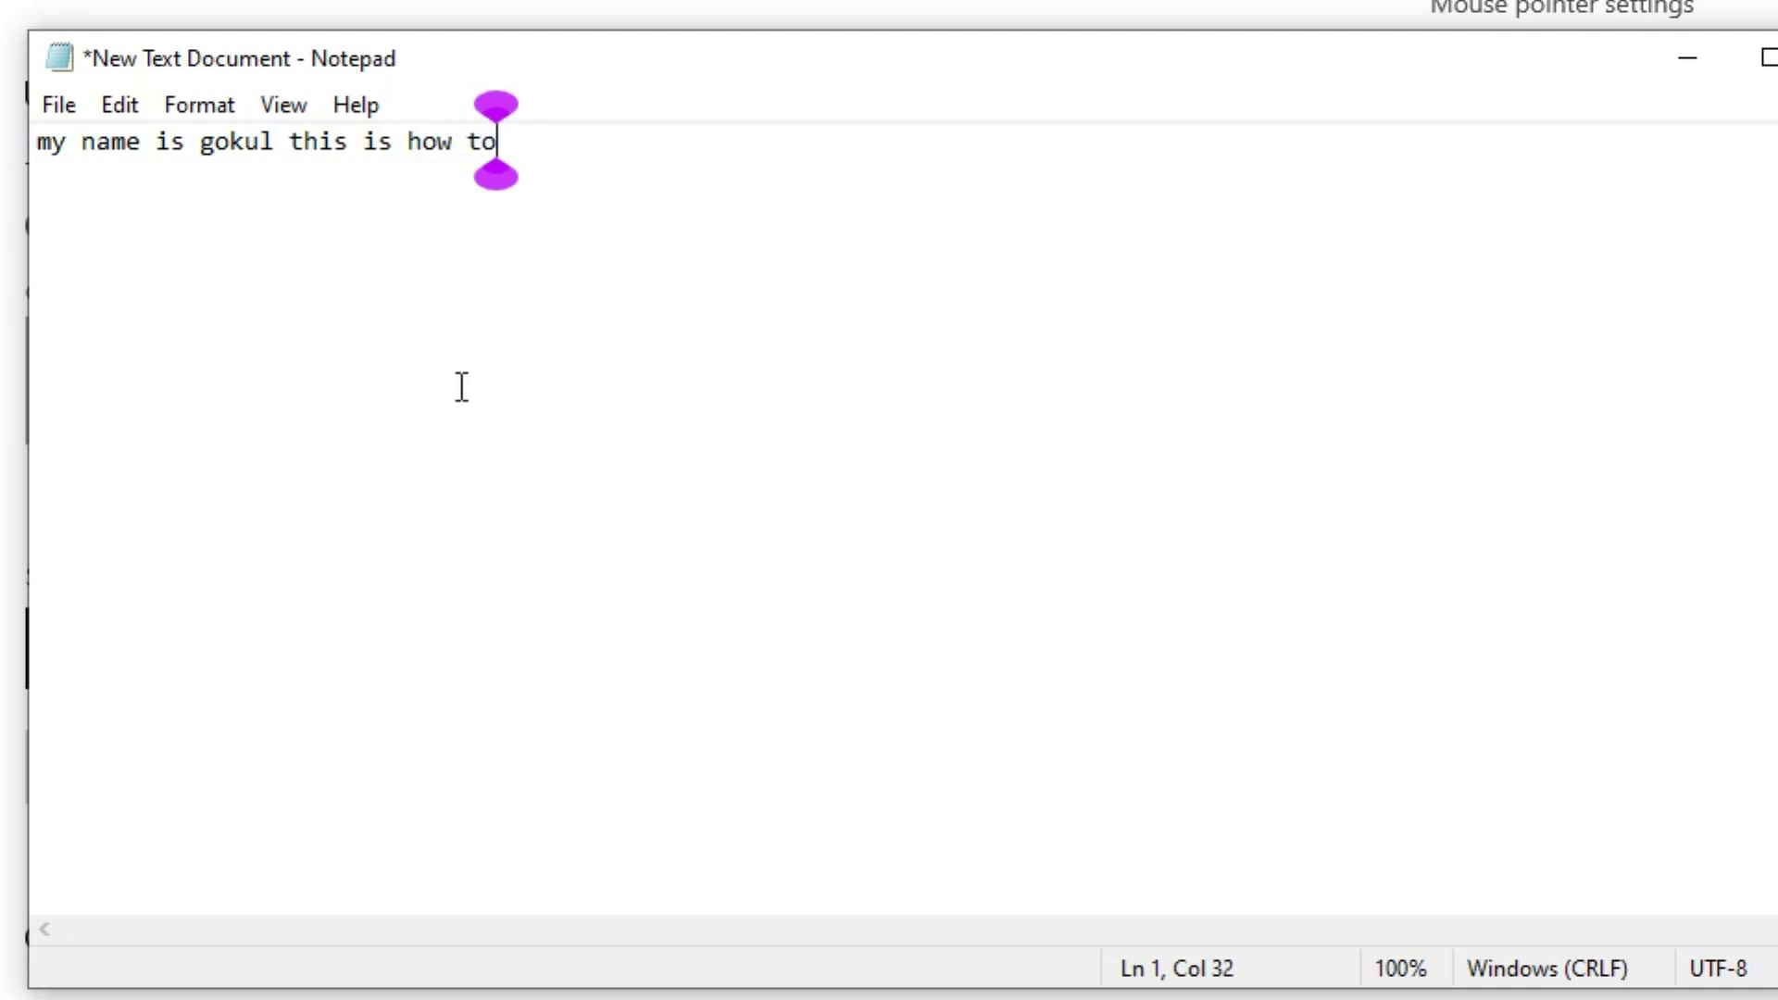
{"action": "type", "text": "videos"}
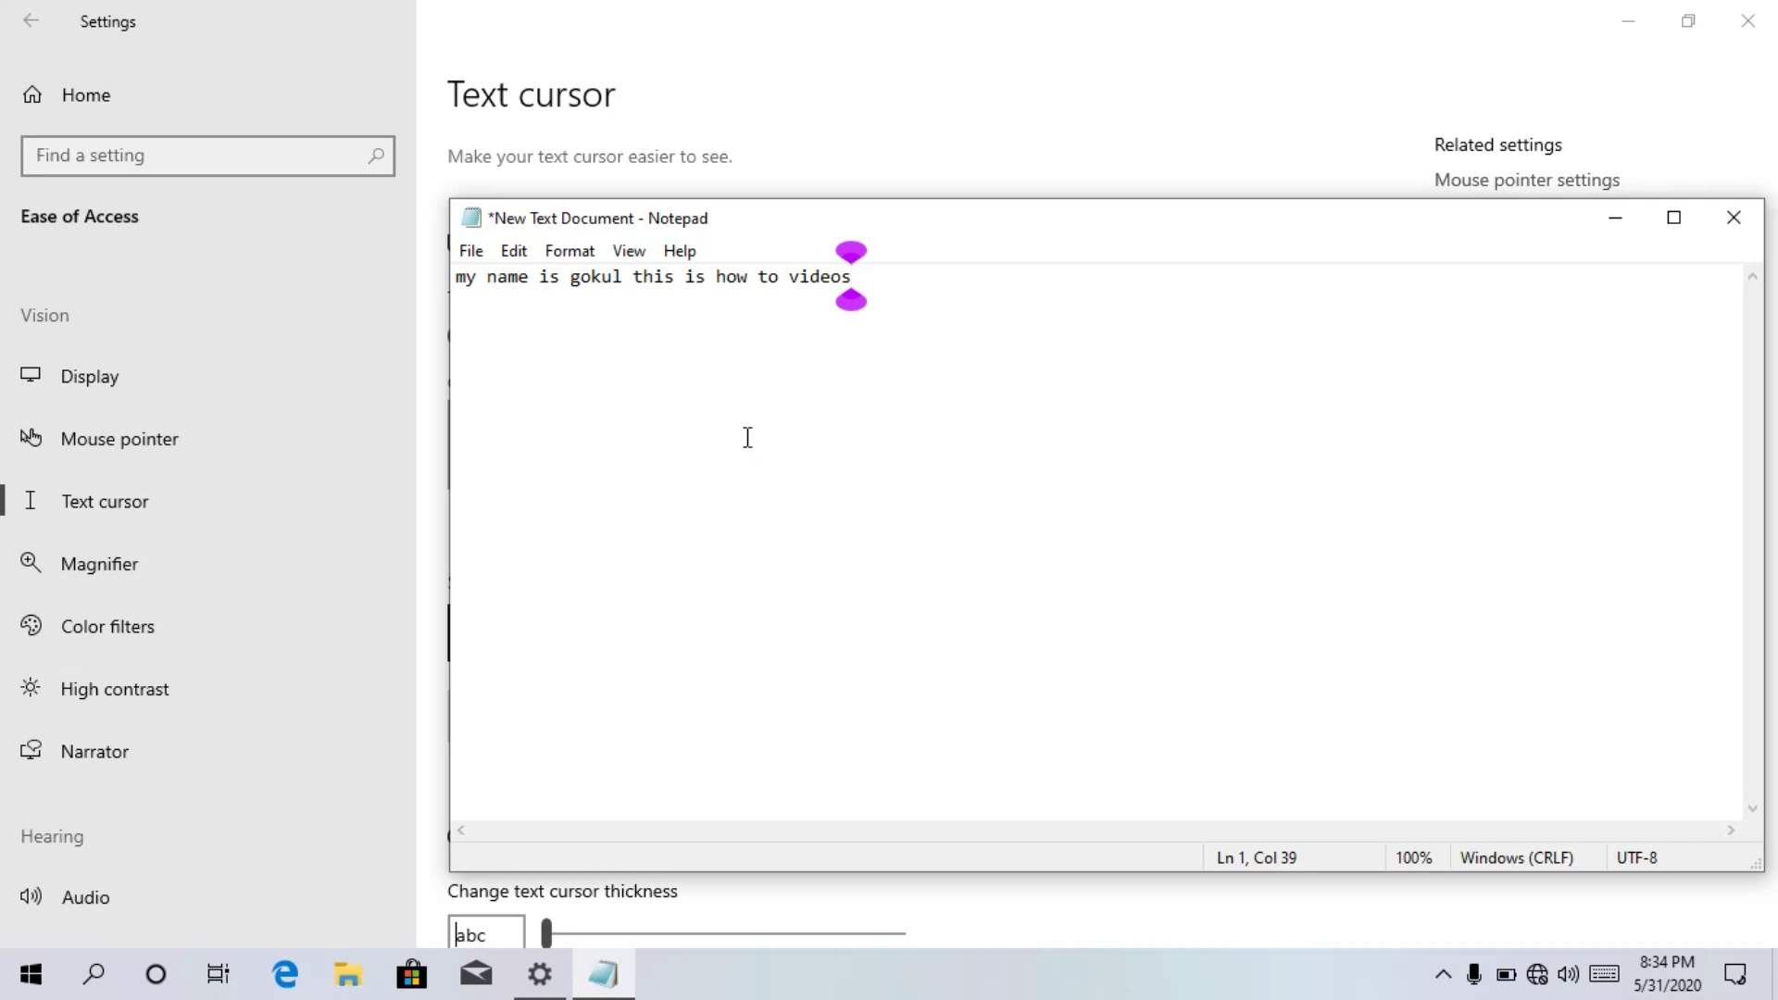
- Move the Notepad window beside the text cursor indicator settings and place the cursor at the end of the sentence
{"action": "left_click_drag", "start_coordinate": [962, 221], "coordinate": [1512, 235]}
{"action": "left_click", "coordinate": [1096, 299]}
{"action": "left_click", "coordinate": [1445, 301]}
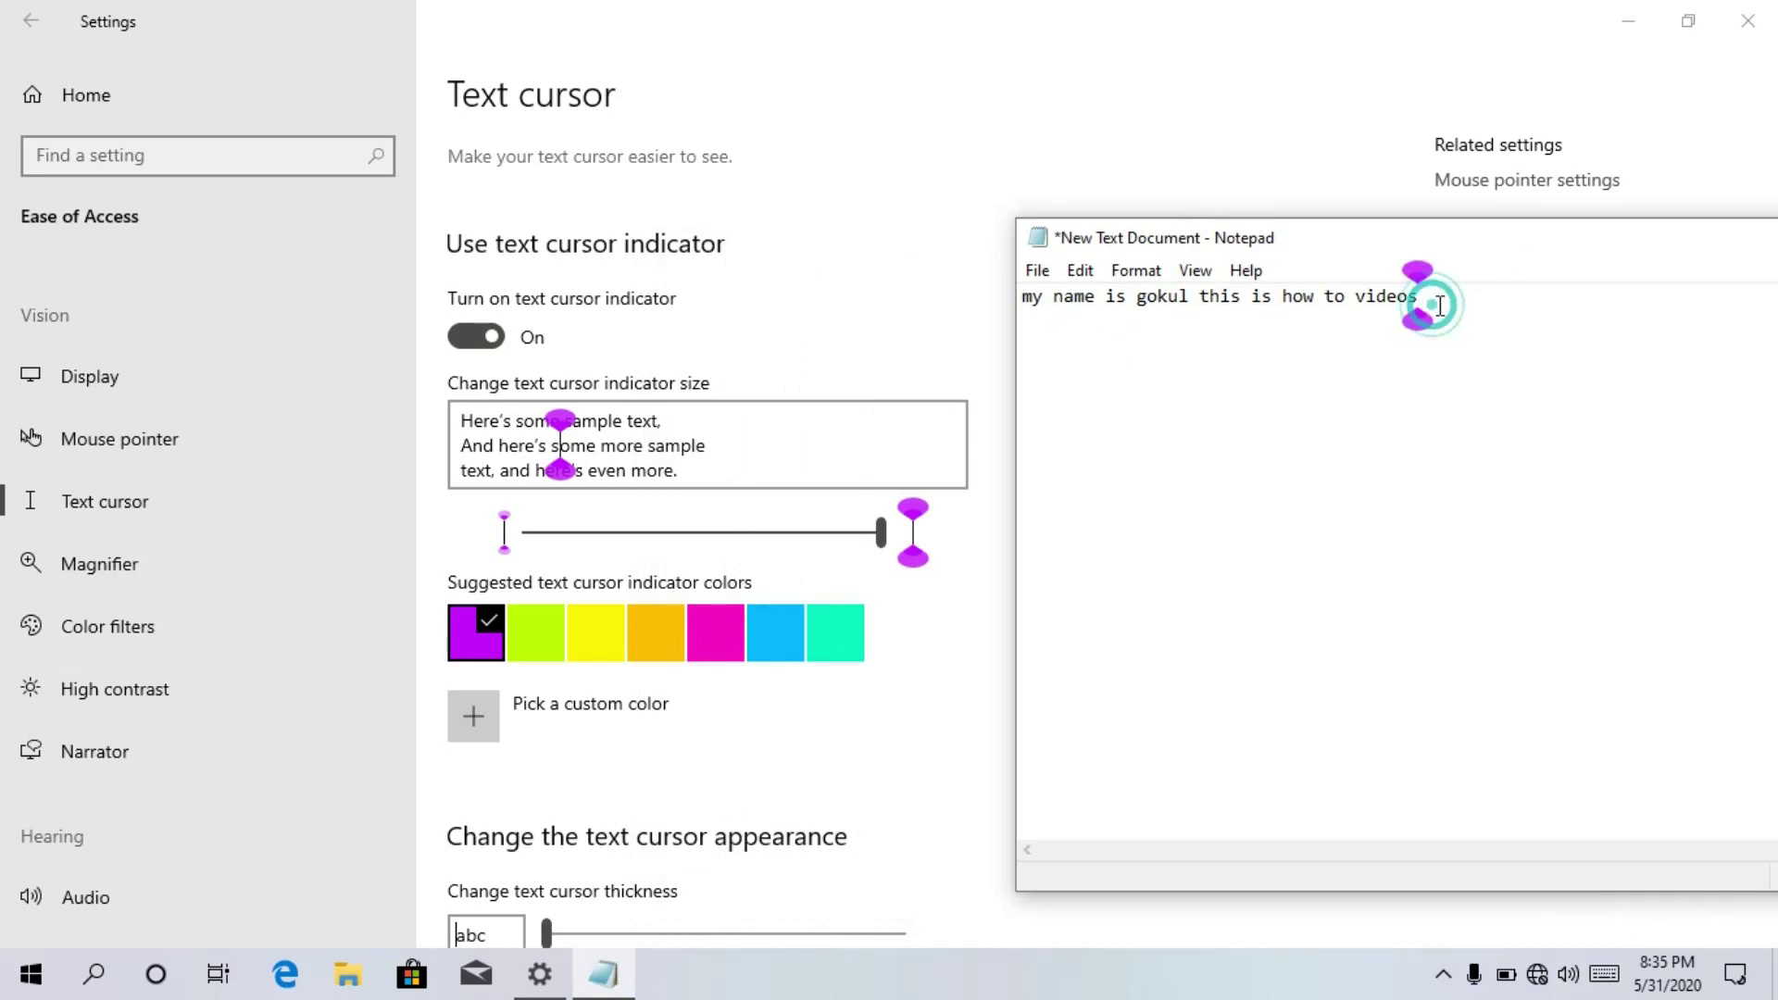
- Try the suggested pink, blue and lime colors for the text cursor indicator, checking blue and lime in Notepad
{"action": "left_click", "coordinate": [707, 635]}
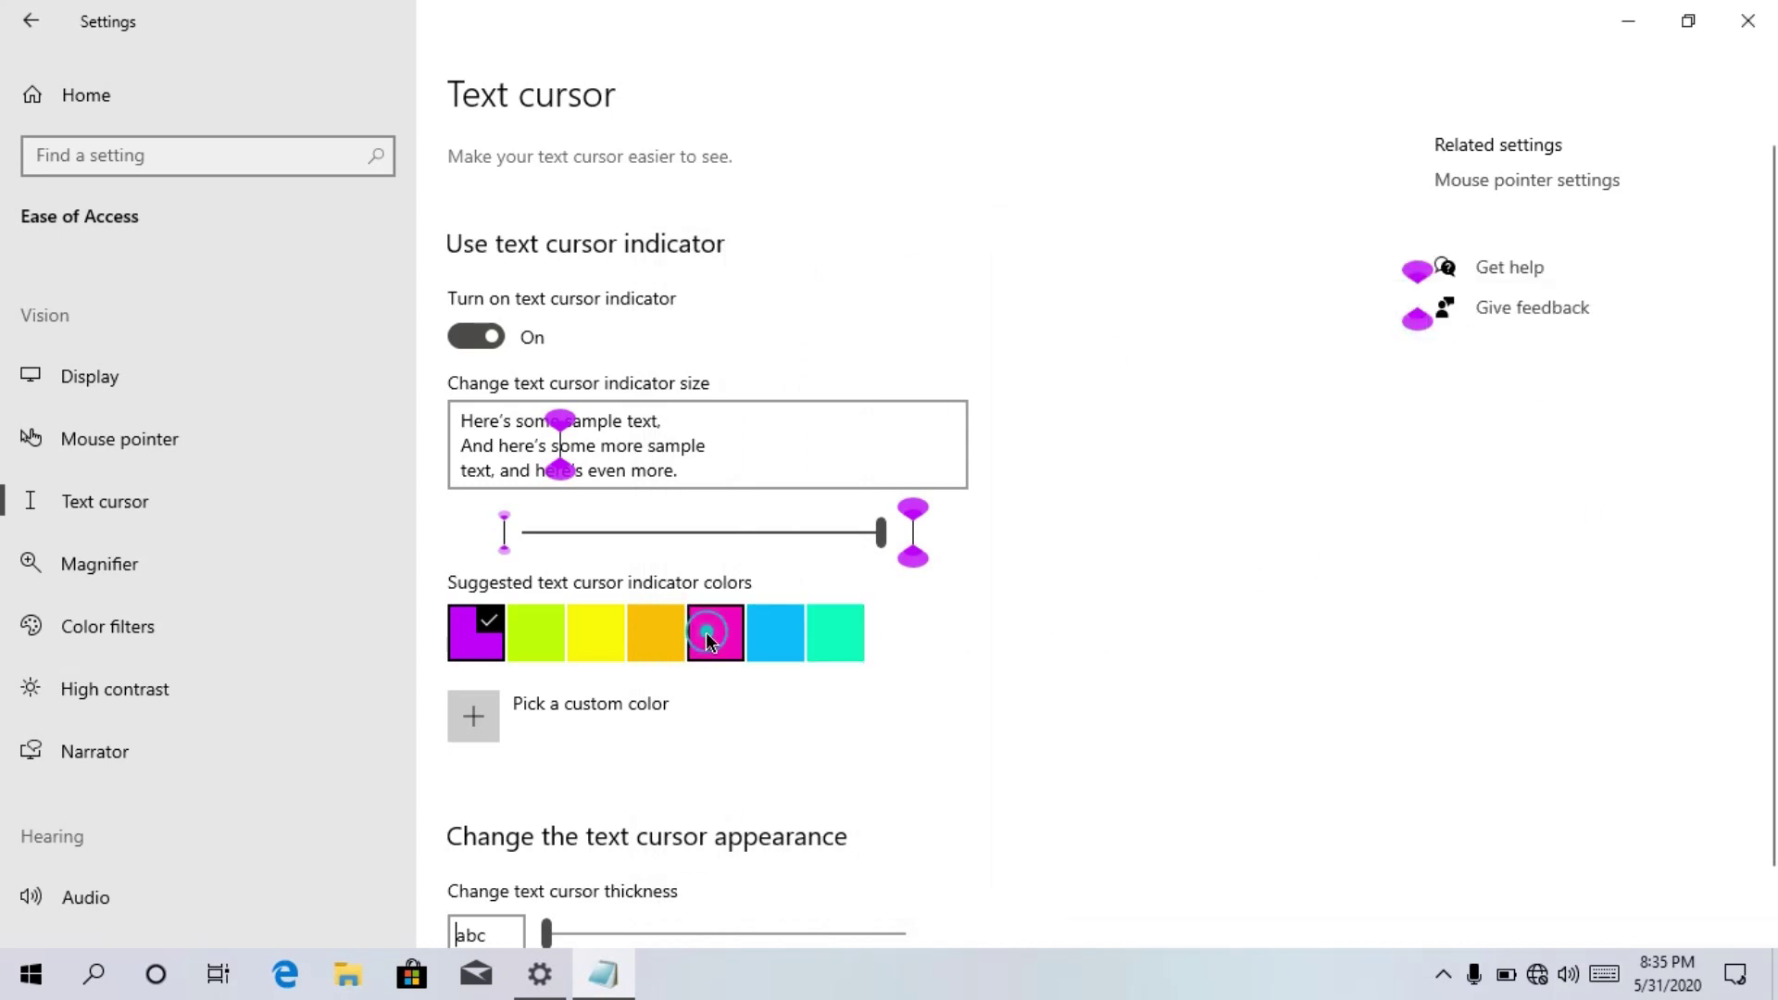
{"action": "left_click", "coordinate": [786, 639]}
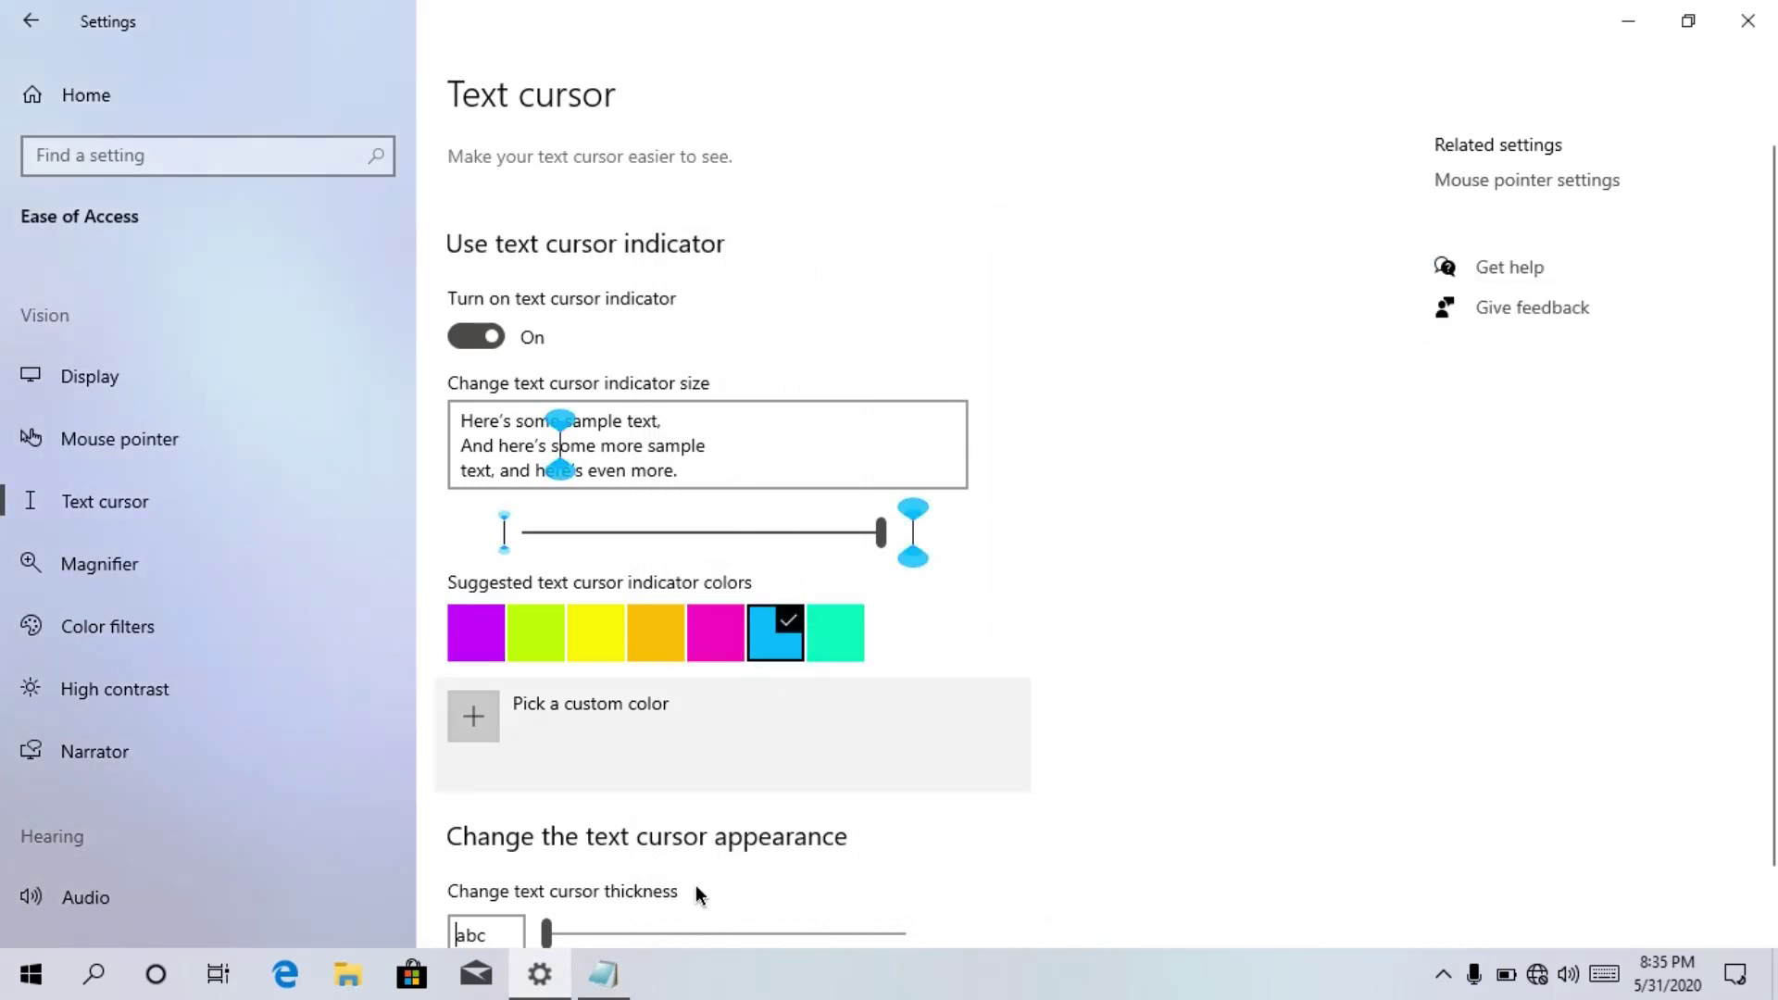
{"action": "left_click", "coordinate": [603, 974]}
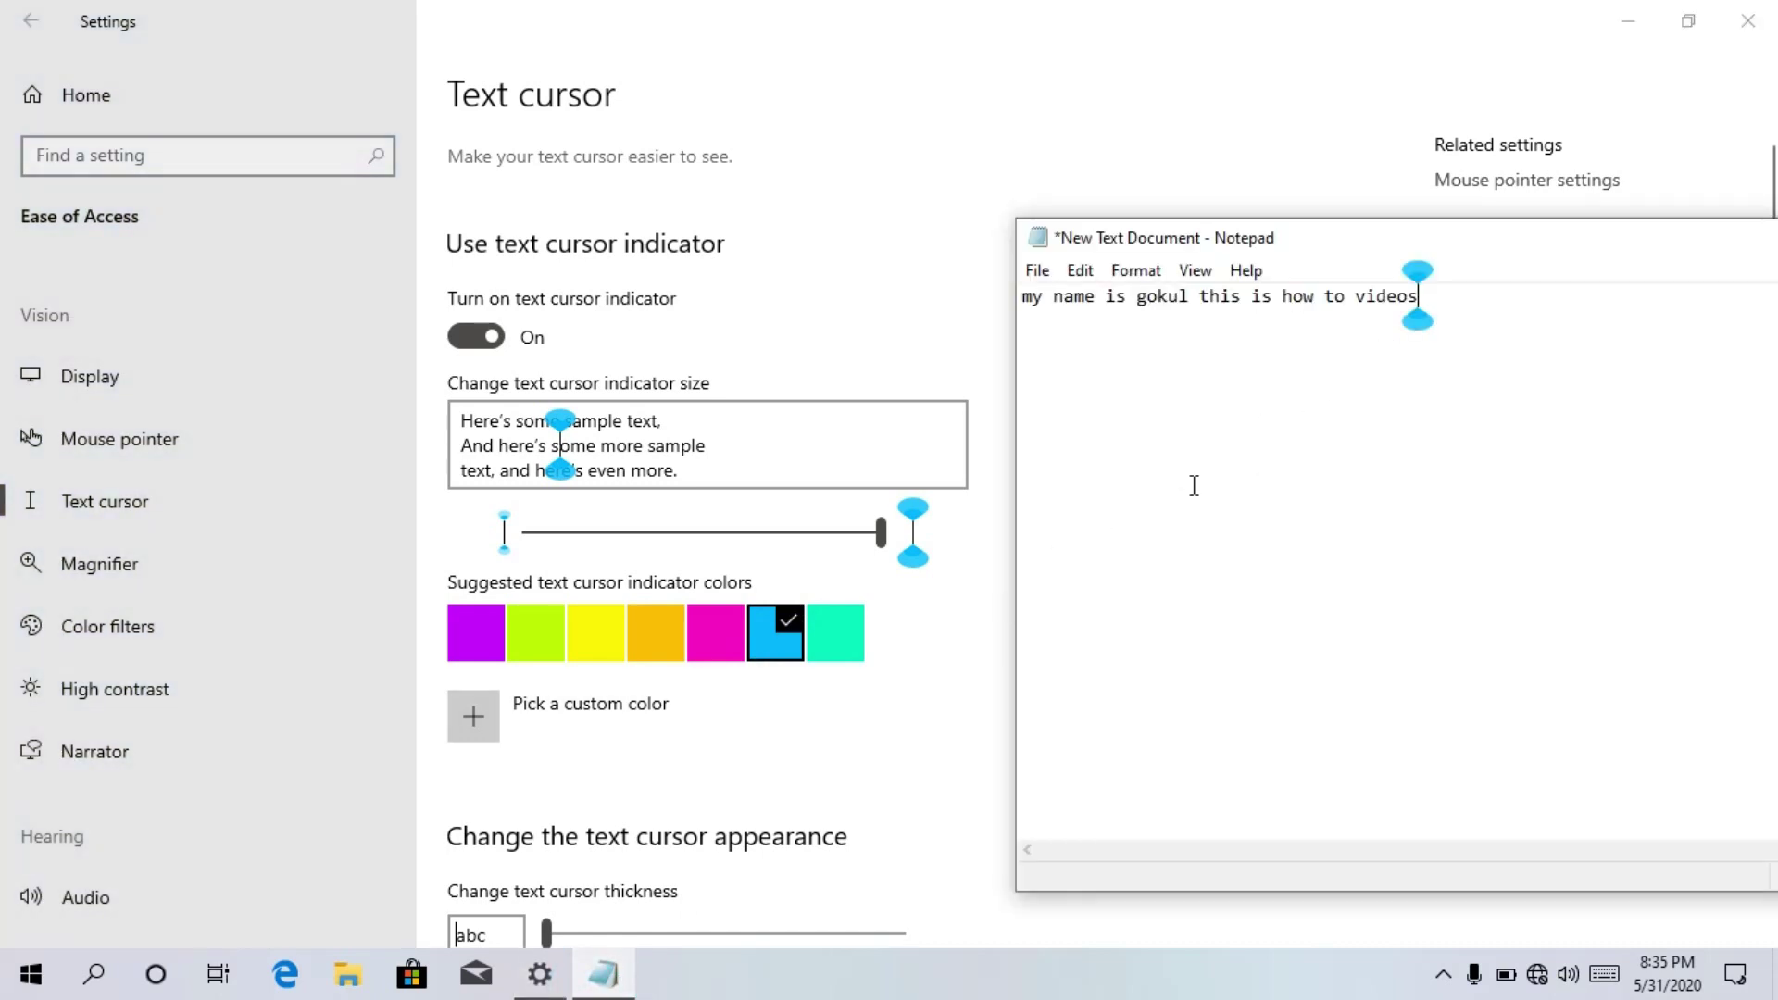
{"action": "left_click", "coordinate": [535, 639]}
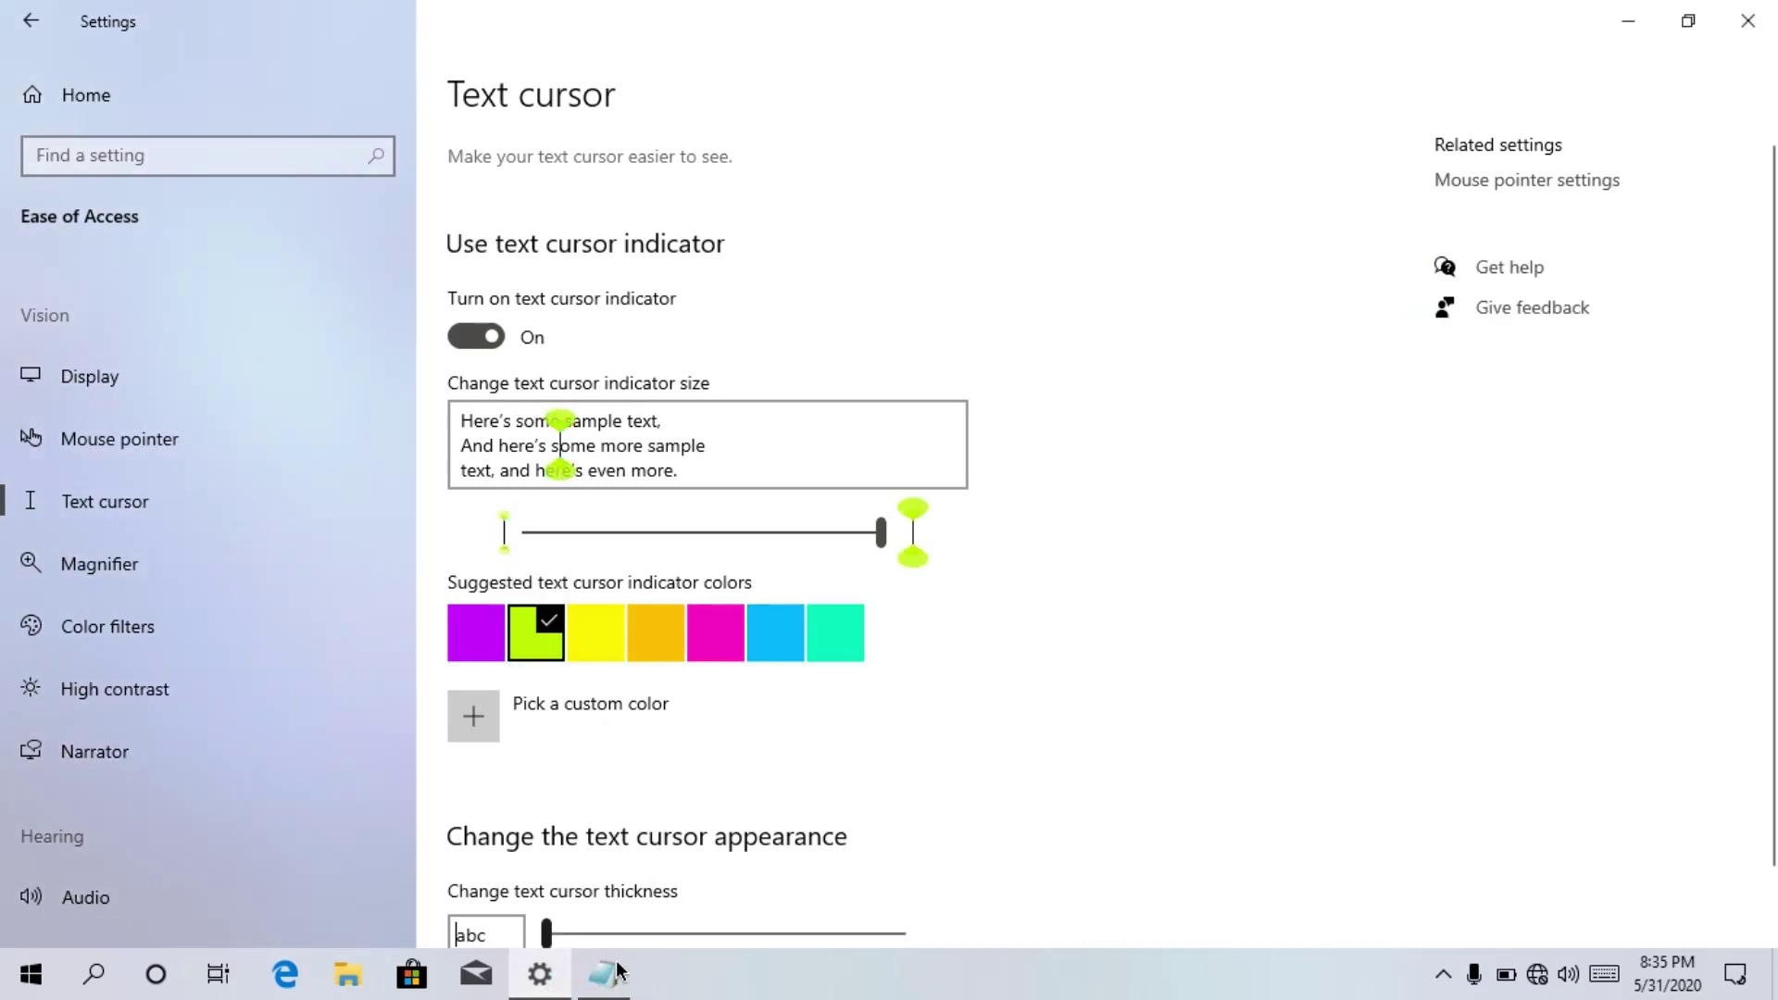
{"action": "left_click", "coordinate": [603, 975]}
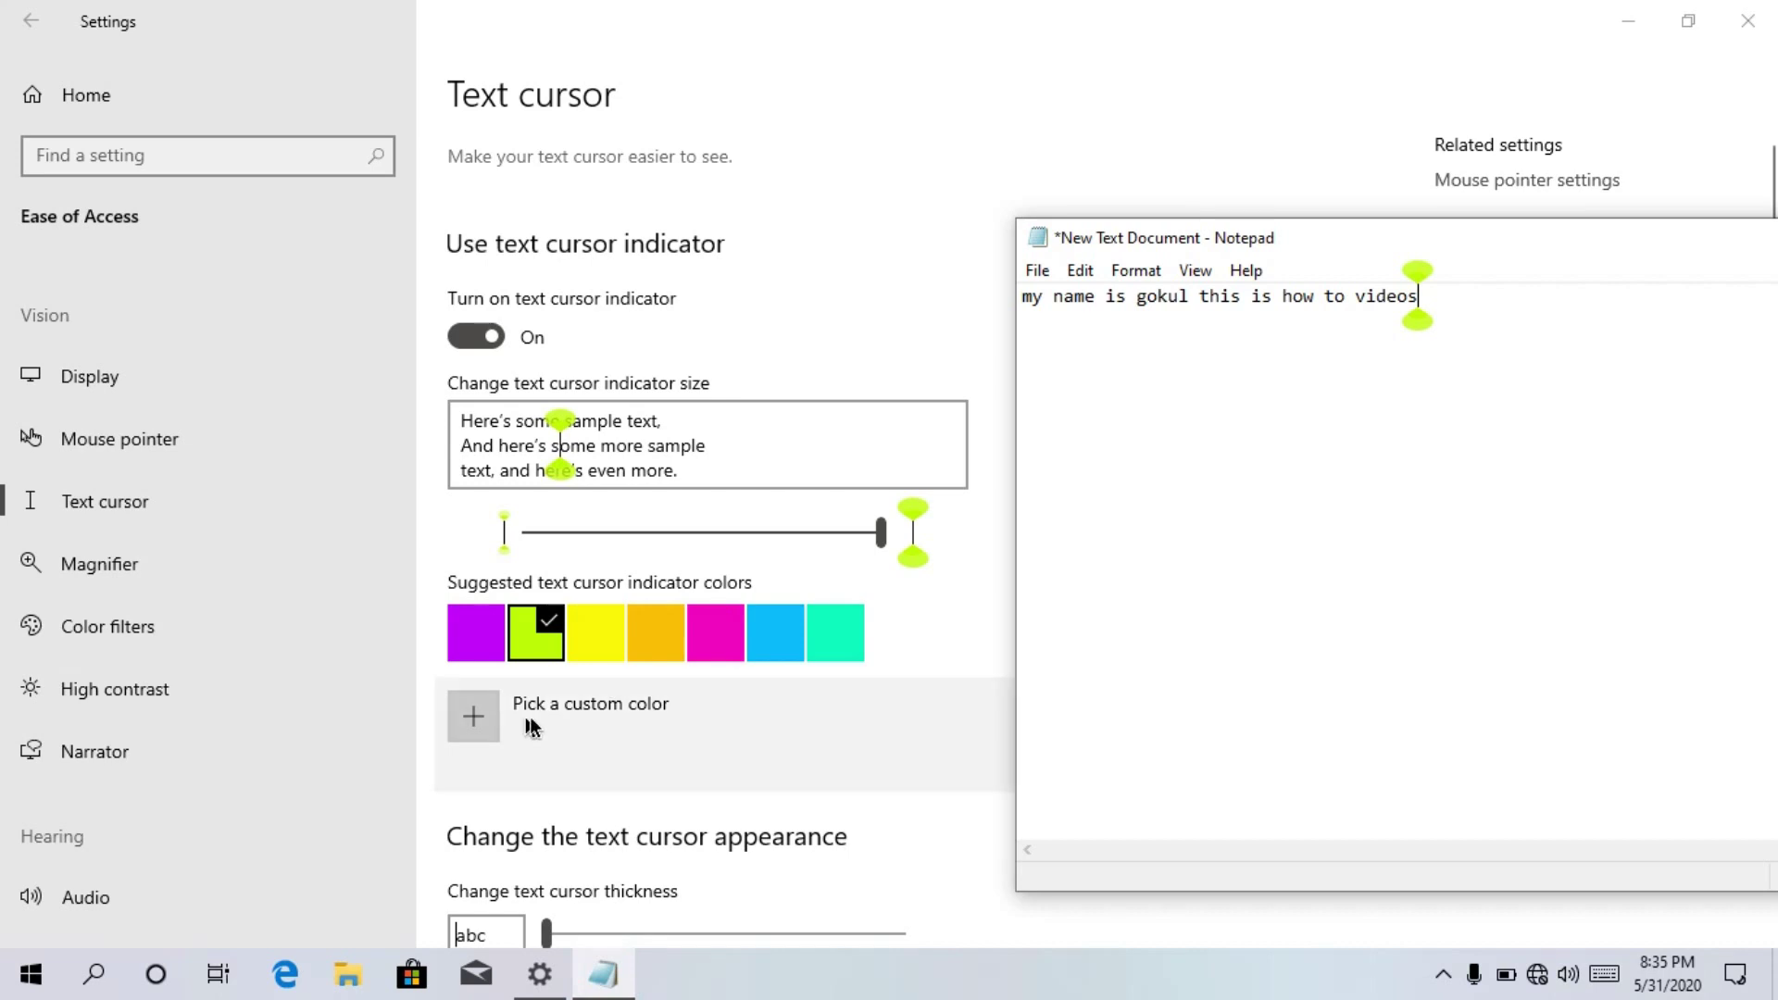
- Set a custom red color for the text cursor indicator and add "hello" to the Notepad sentence to test it
{"action": "left_click", "coordinate": [566, 715]}
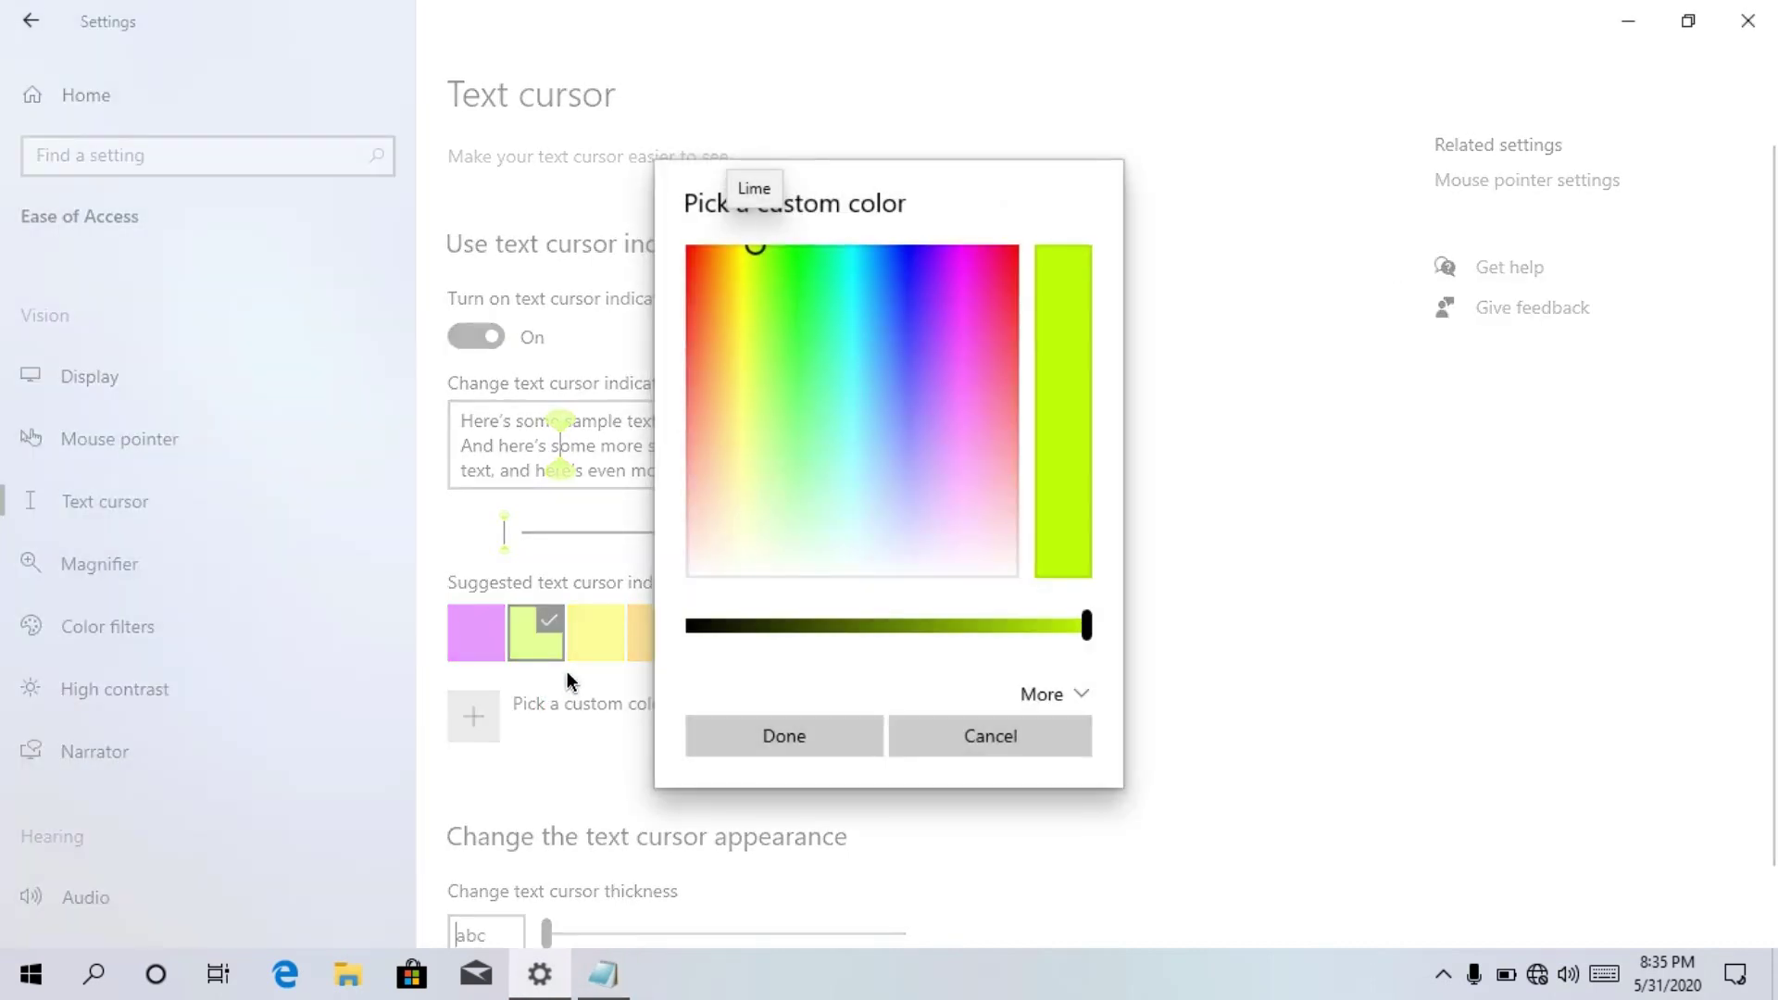
{"action": "left_click", "coordinate": [1014, 248]}
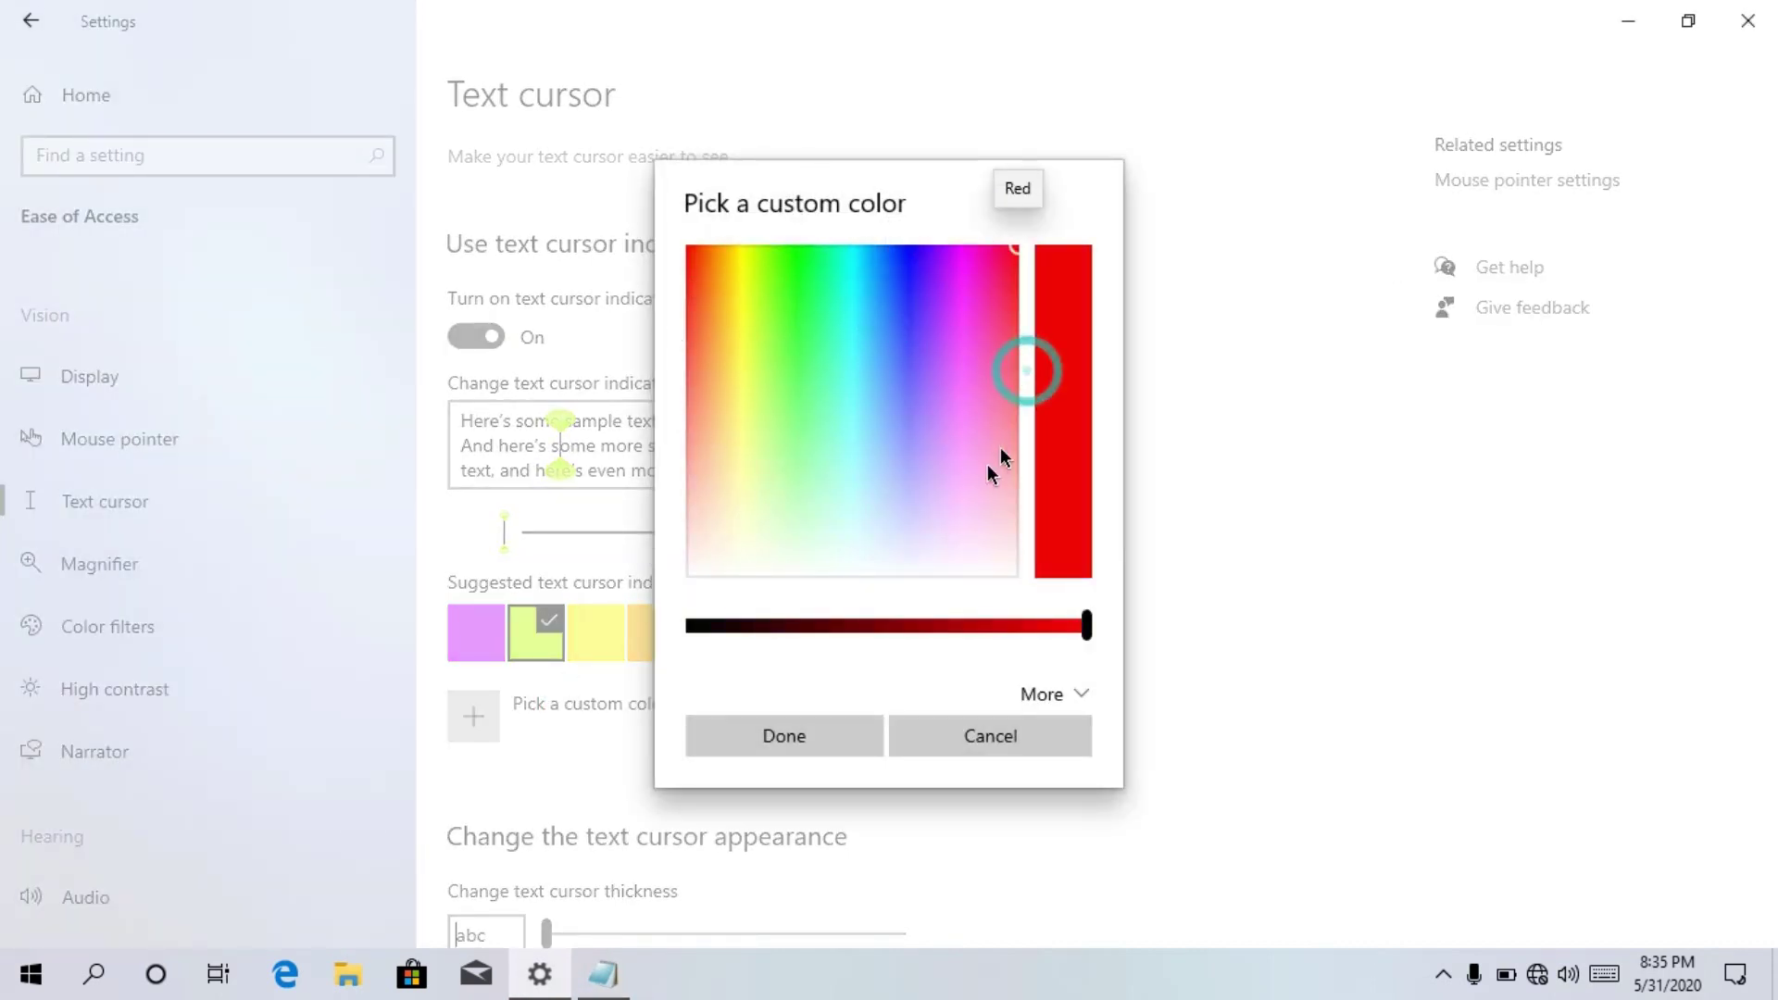
{"action": "left_click", "coordinate": [782, 736]}
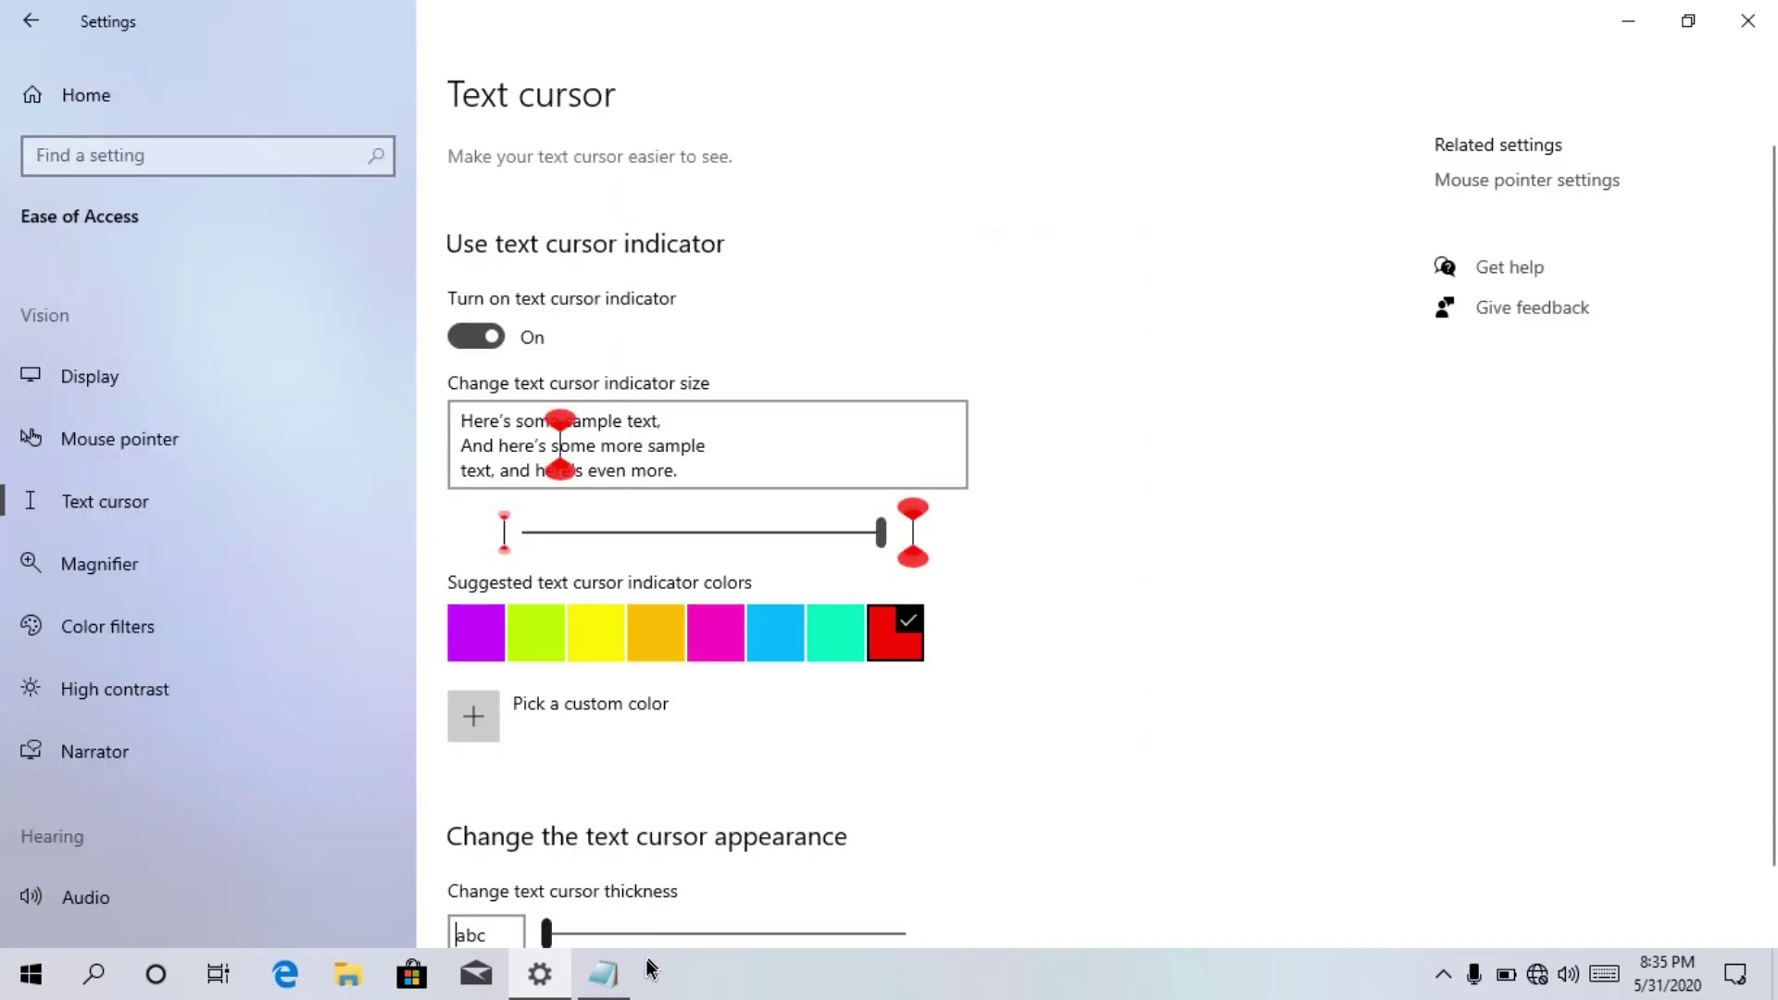
{"action": "left_click", "coordinate": [632, 973]}
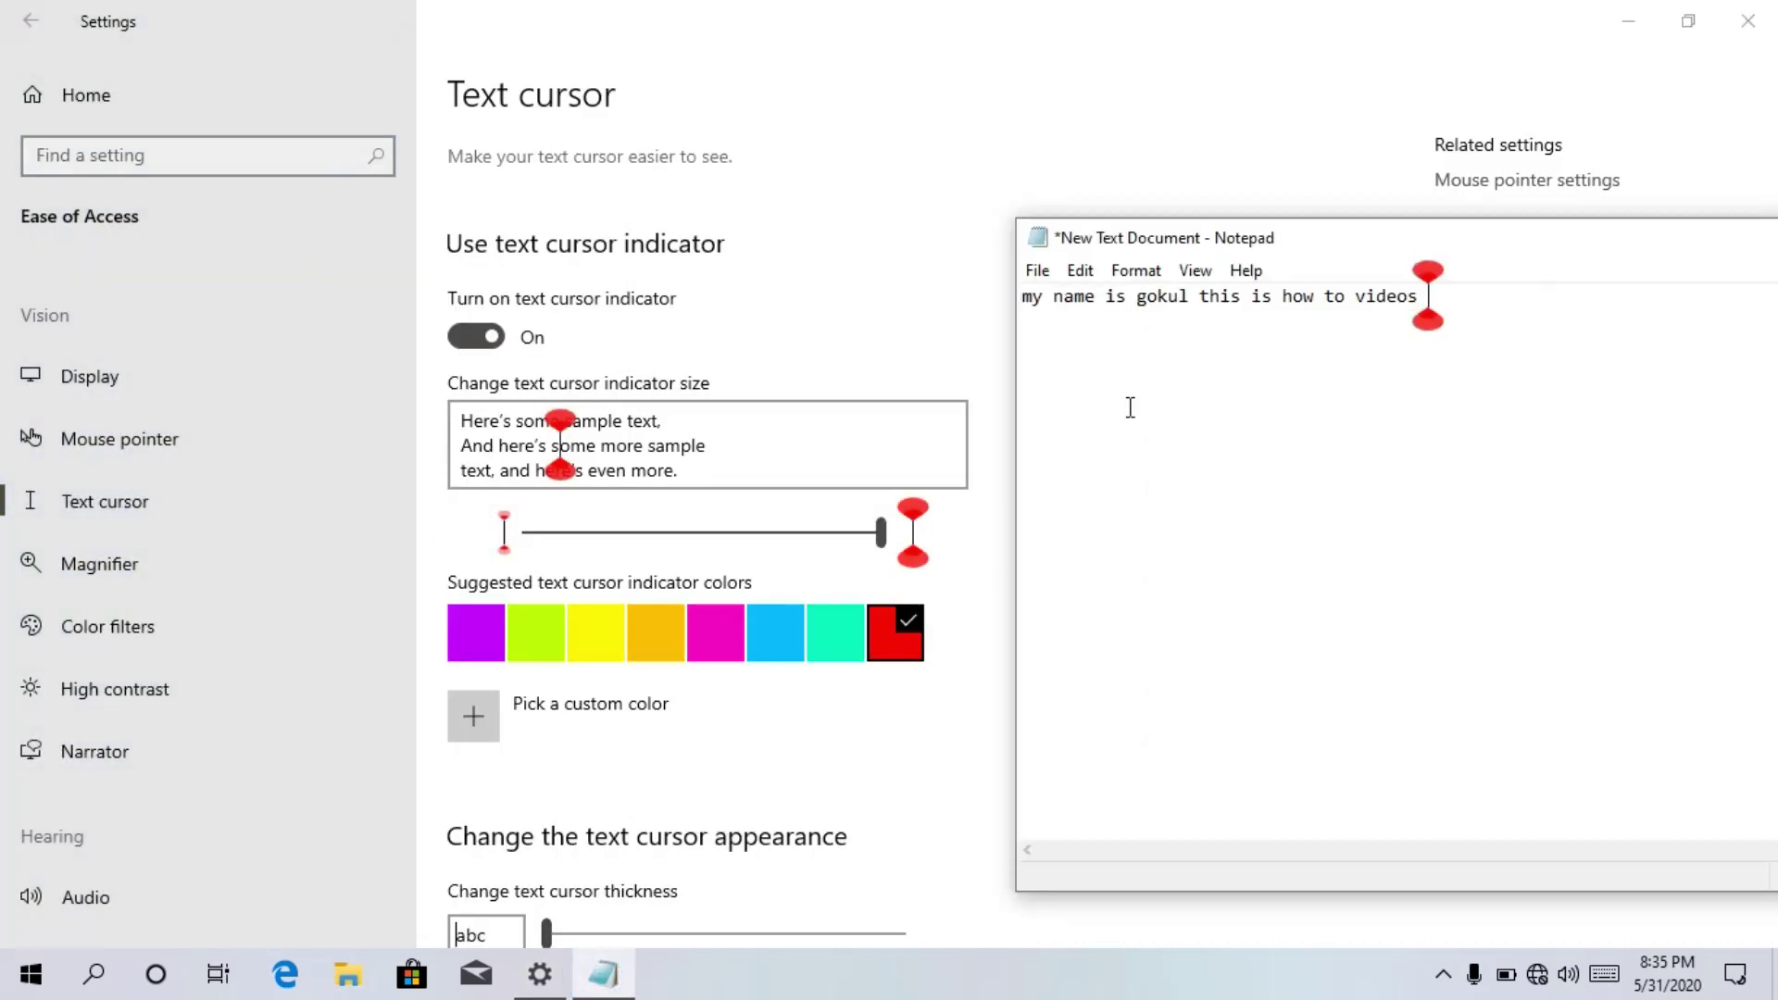
{"action": "type", "text": "hello"}
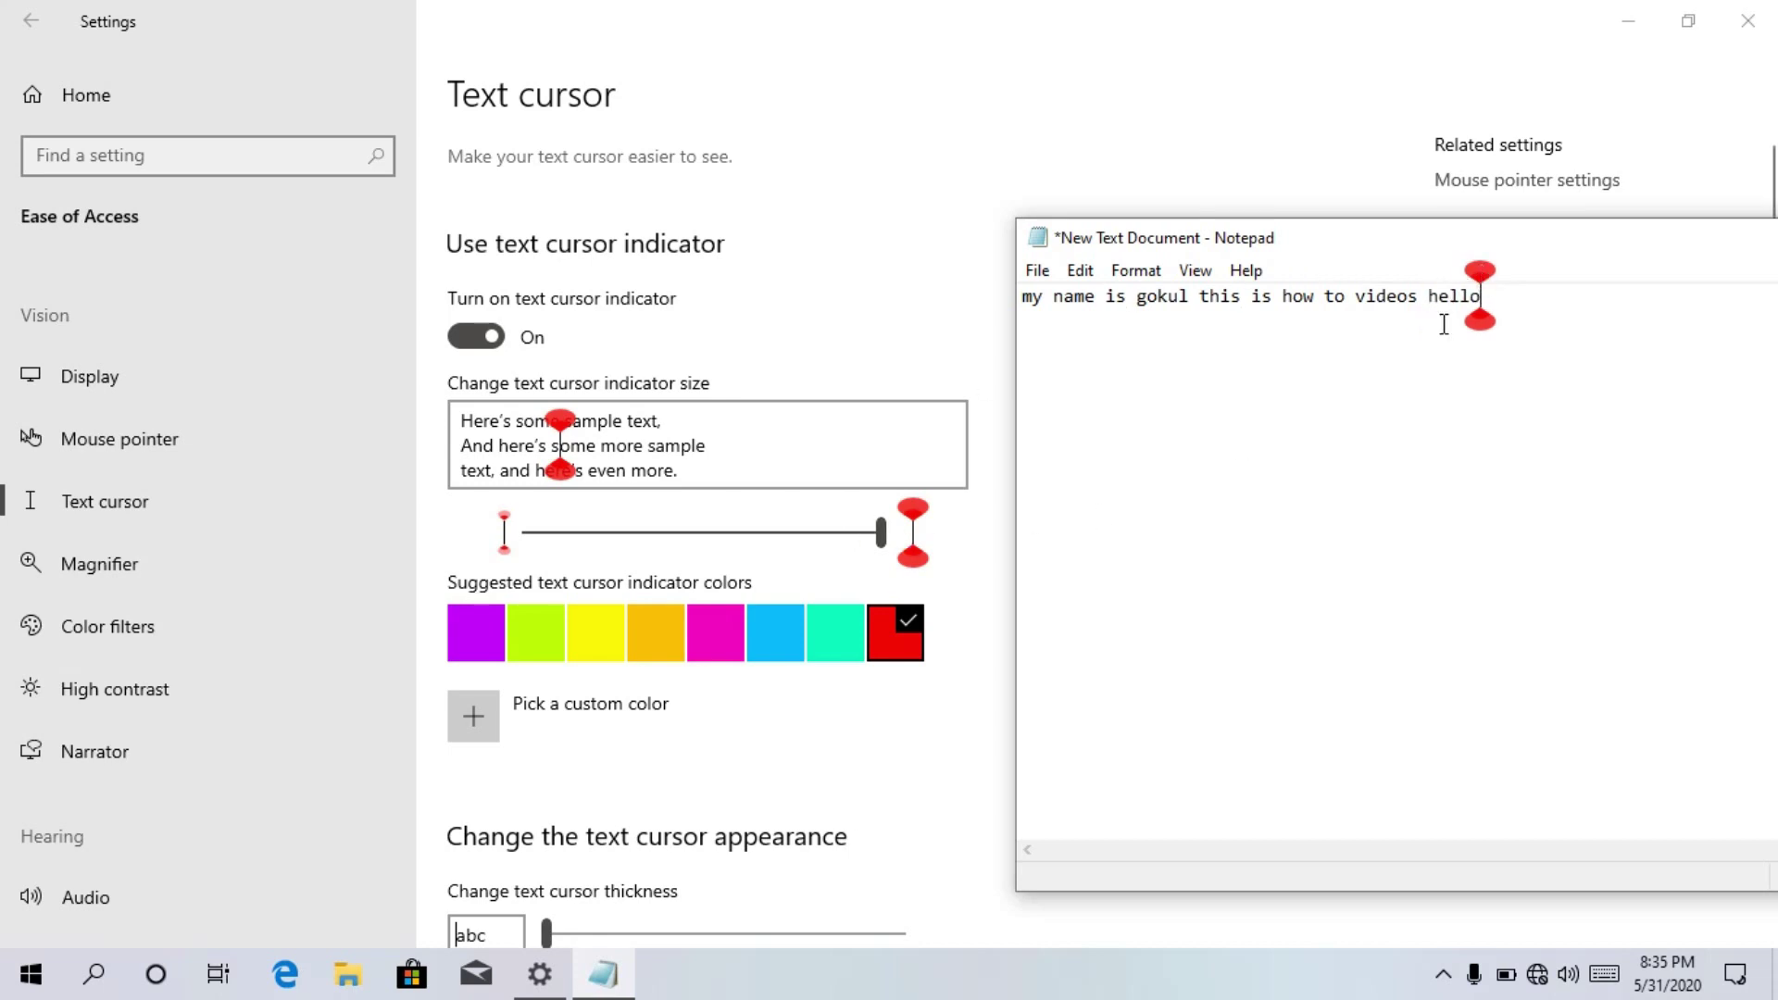
- Try the smallest text cursor indicator size, restore the largest size, and check each in the Notepad document
{"action": "left_click_drag", "start_coordinate": [875, 526], "coordinate": [547, 535]}
{"action": "left_click", "coordinate": [603, 975]}
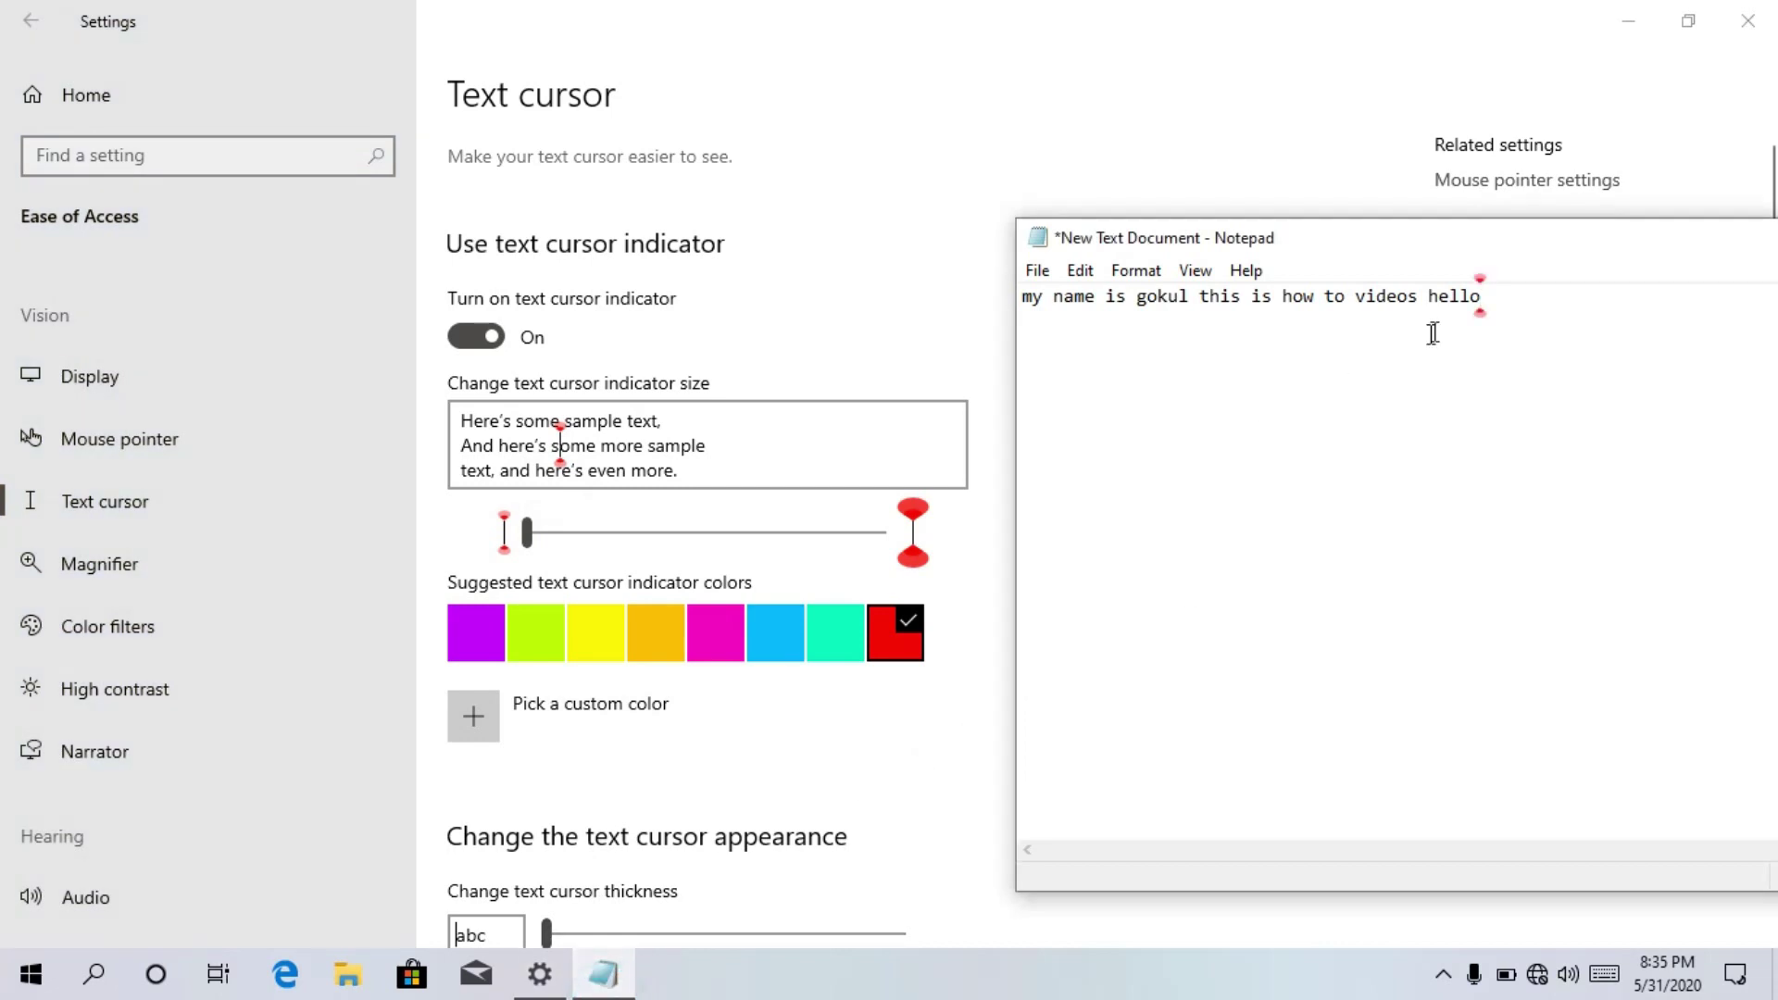
{"action": "left_click_drag", "start_coordinate": [804, 518], "coordinate": [934, 542]}
{"action": "left_click", "coordinate": [603, 974]}
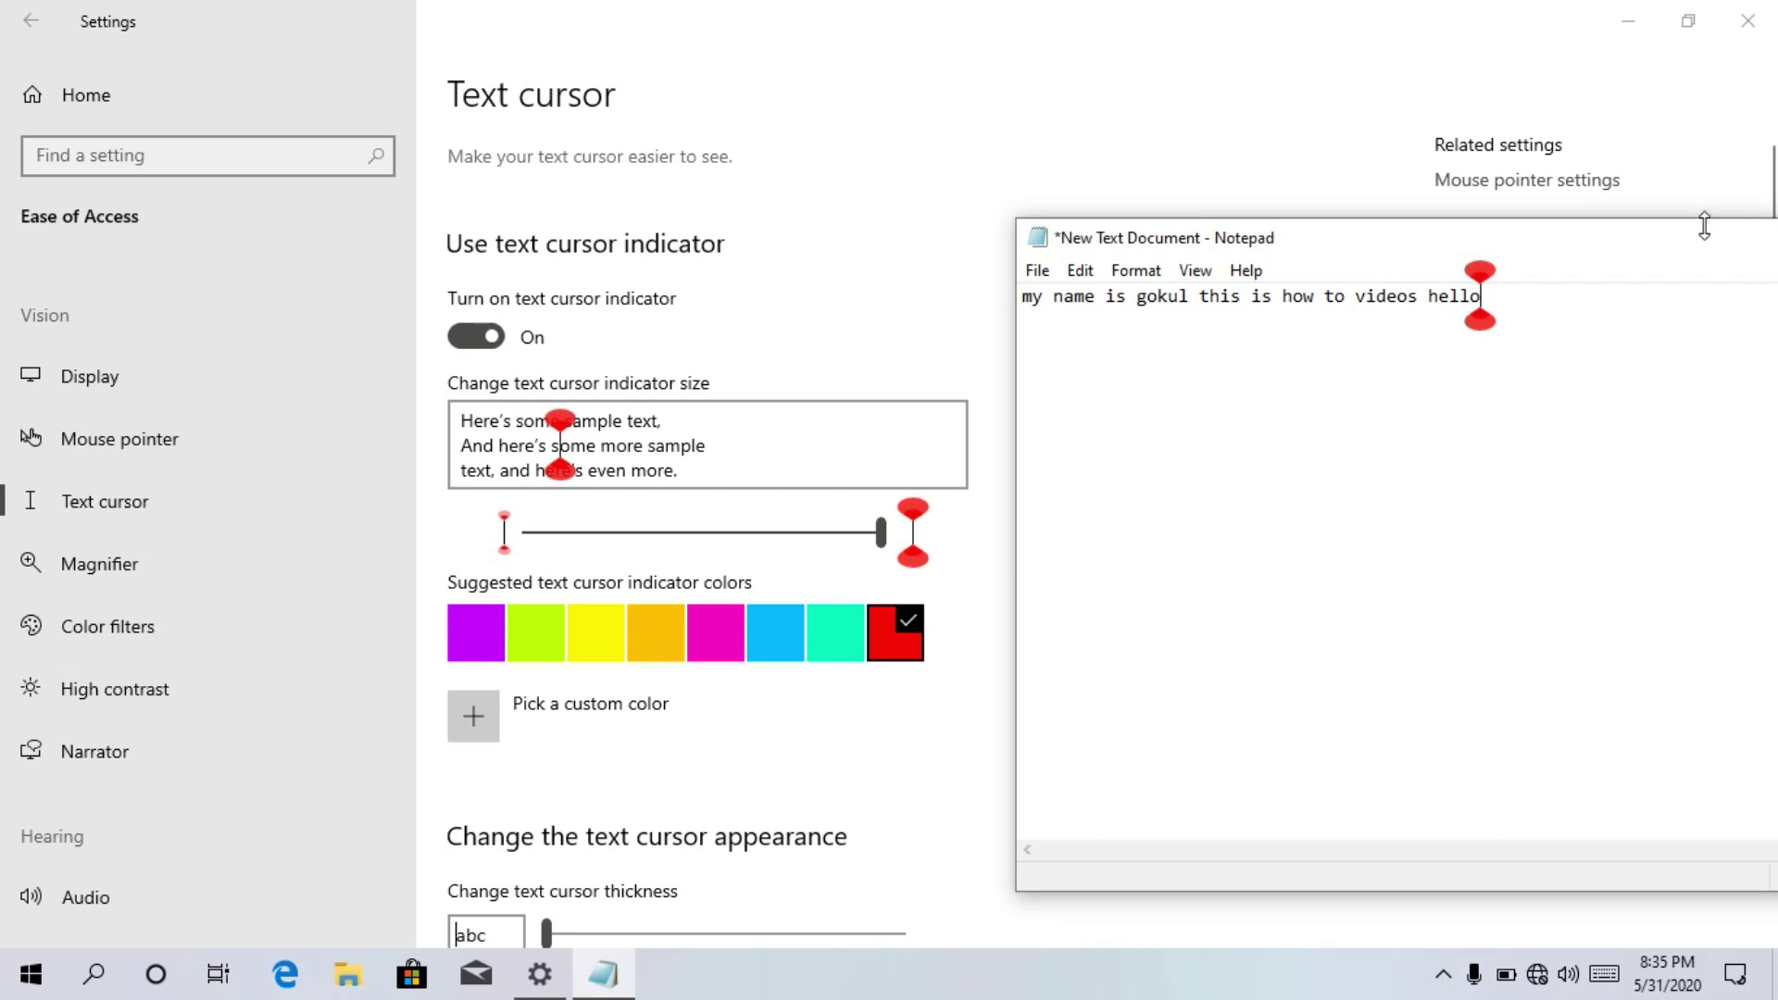
{"action": "left_click_drag", "start_coordinate": [1621, 234], "coordinate": [1621, 288]}
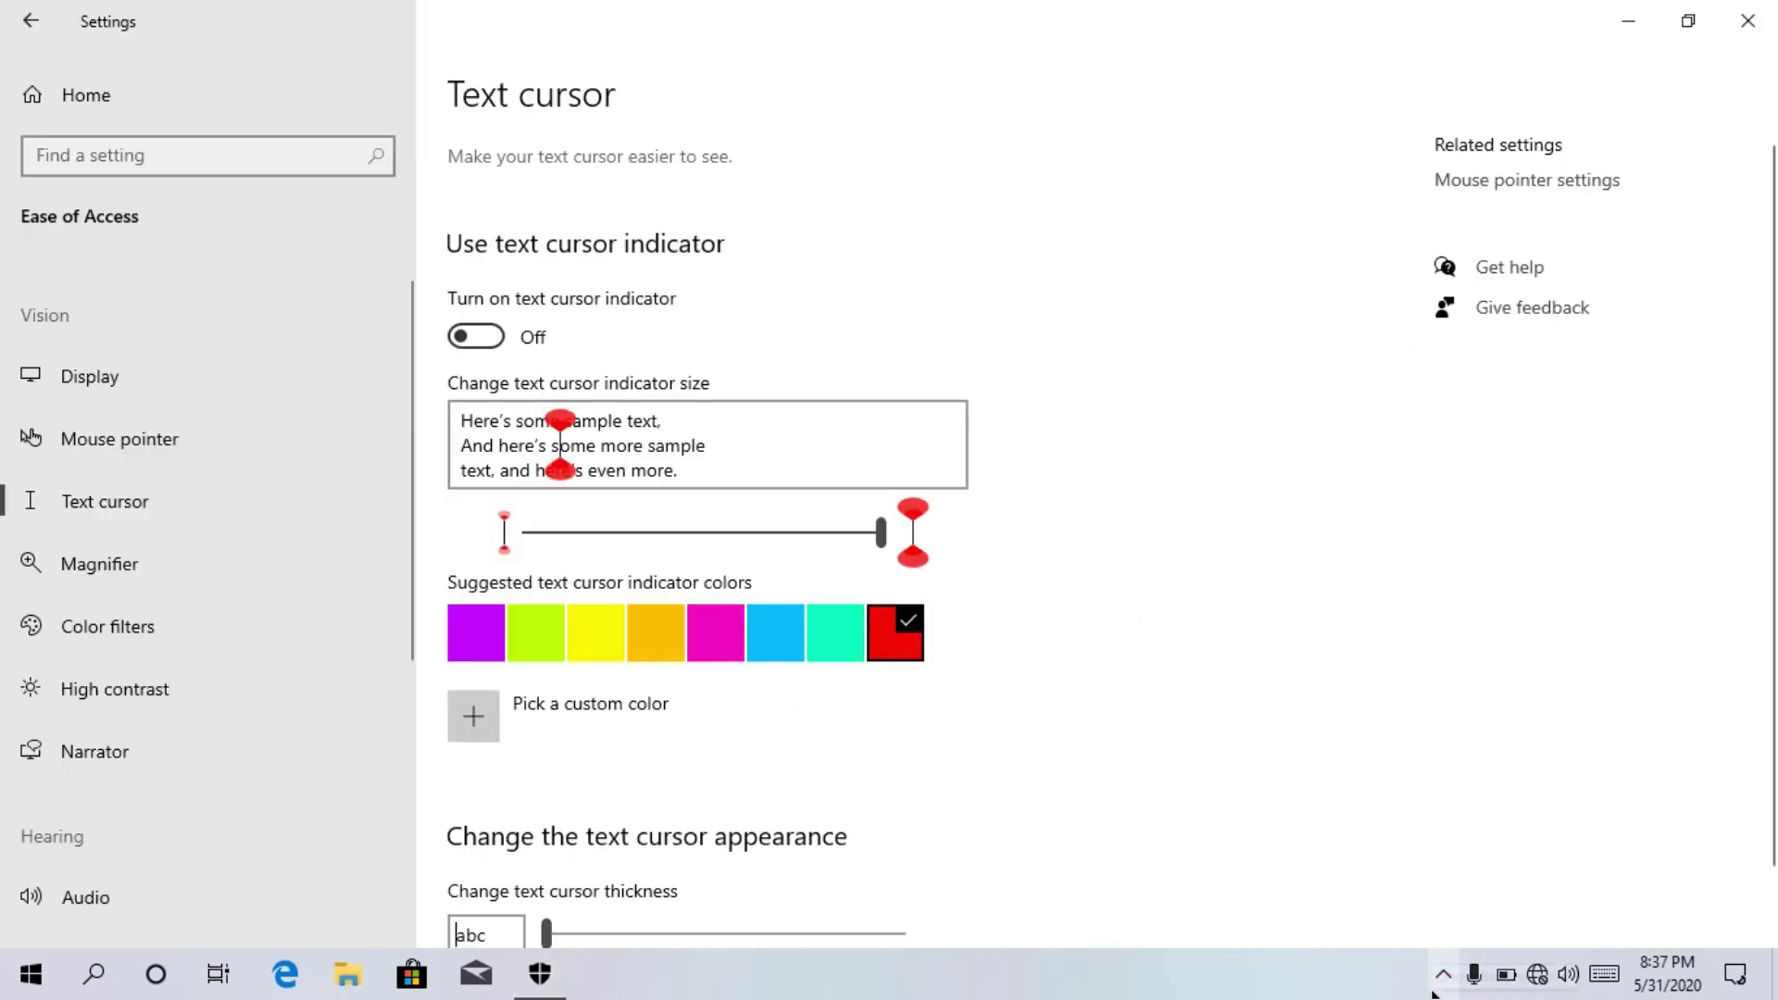
- Minimize the Settings window and open the Kaspersky Total Security main window from the desktop
{"action": "left_click", "coordinate": [1443, 974]}
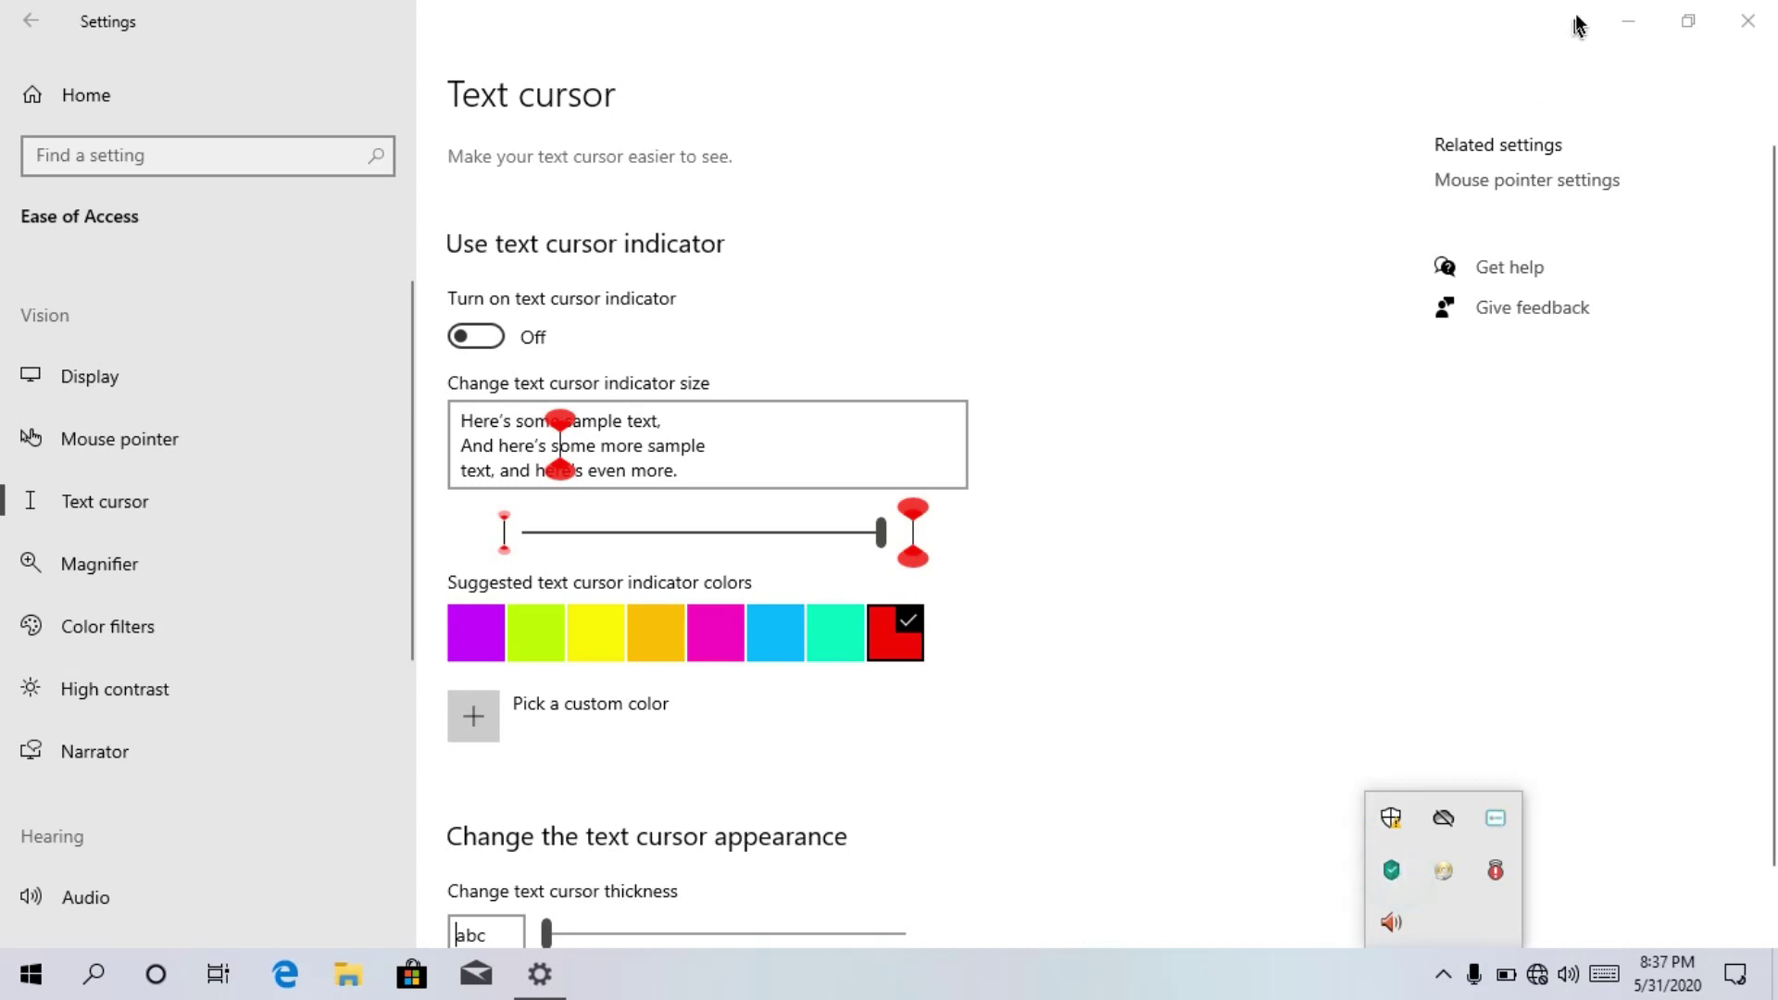
{"action": "left_click", "coordinate": [1618, 17]}
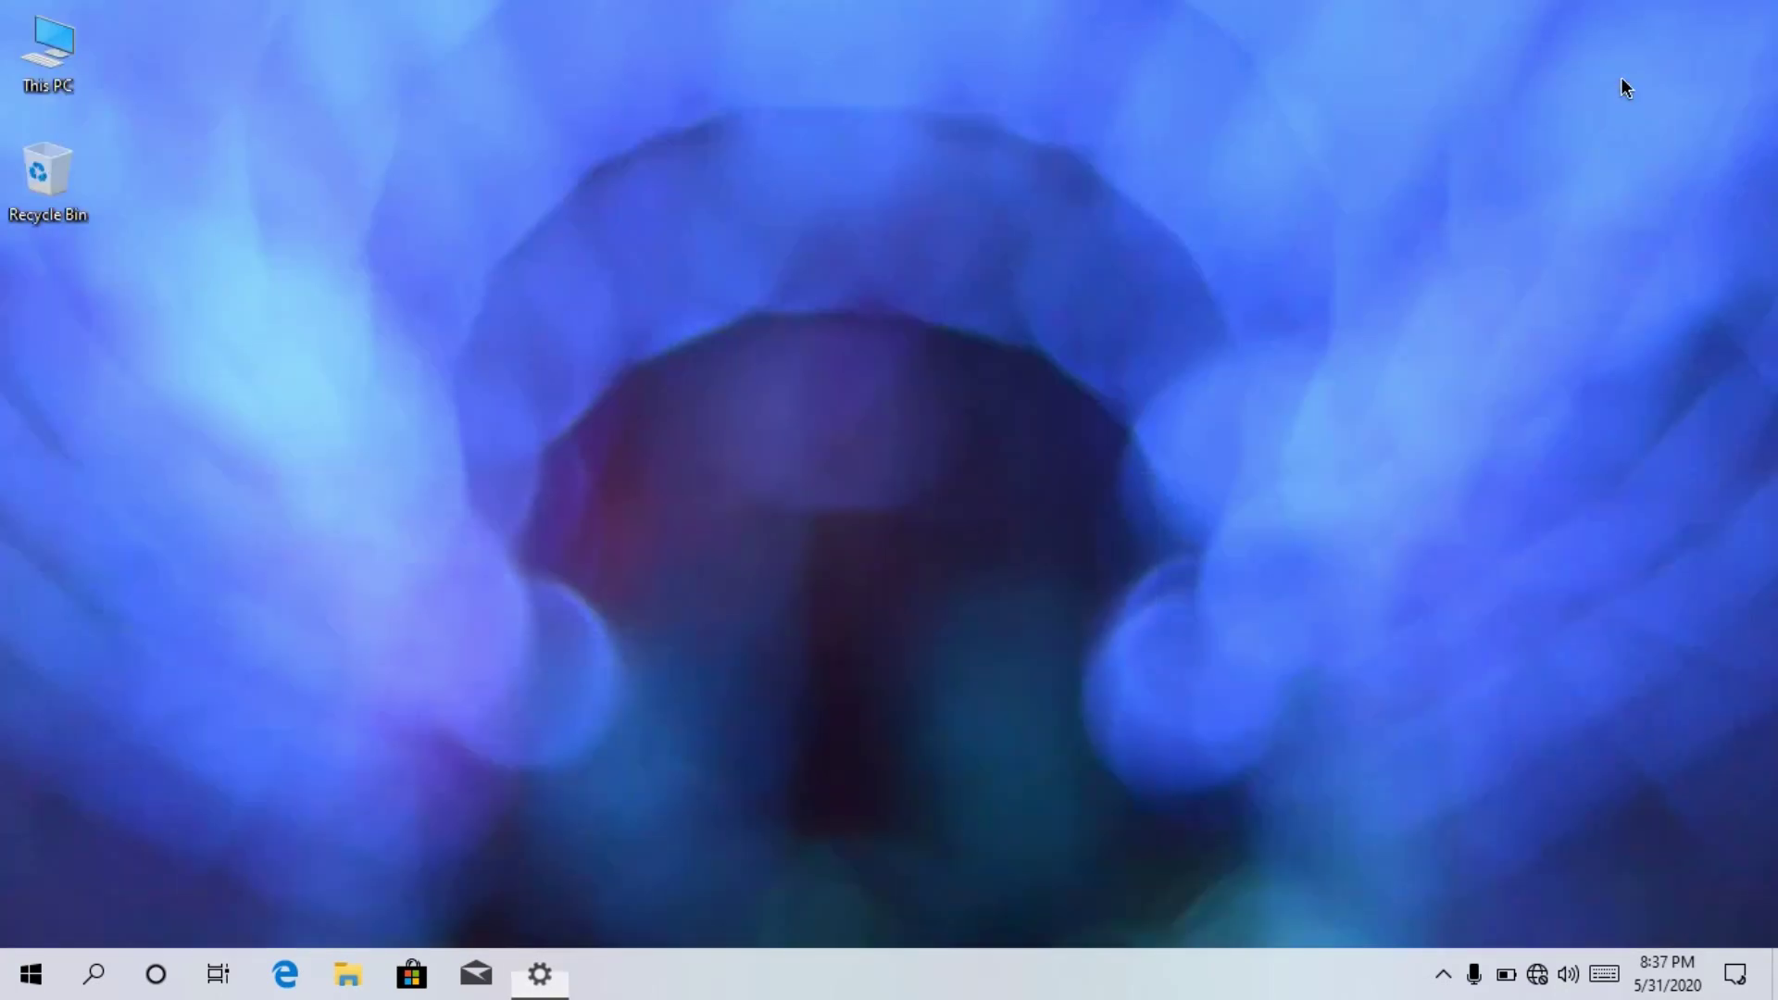
{"action": "left_click", "coordinate": [1444, 974]}
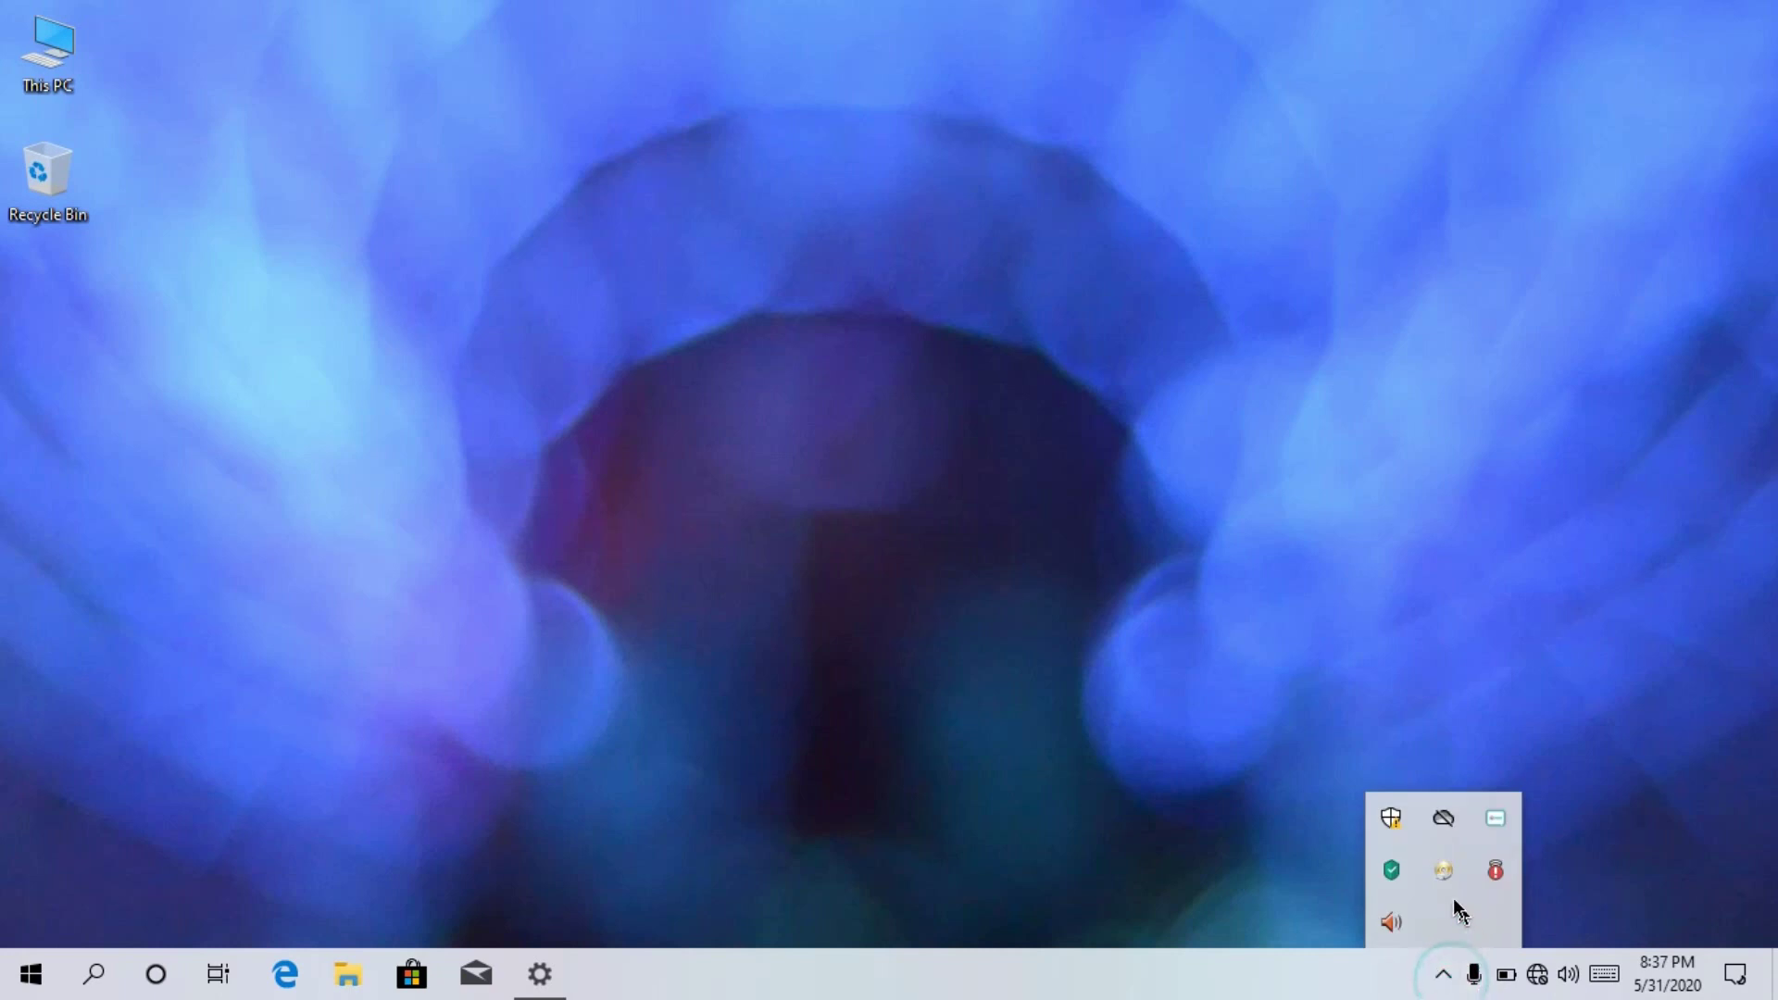
{"action": "left_click", "coordinate": [1404, 871]}
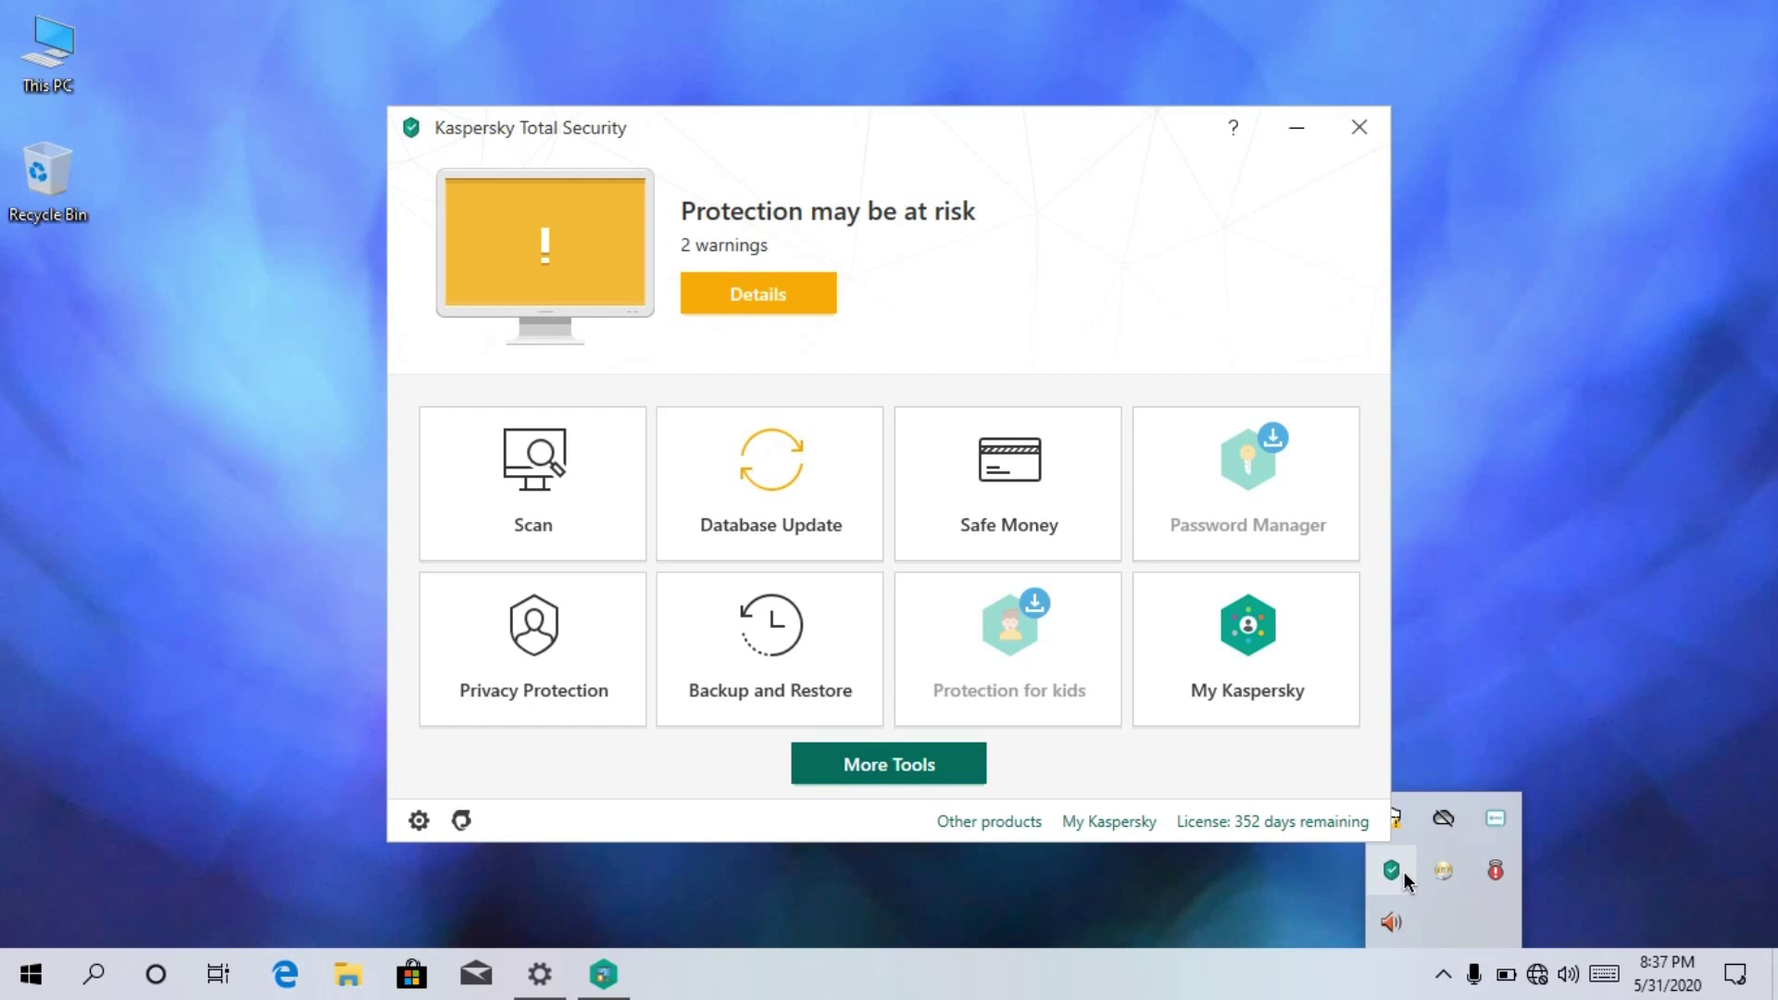
{"action": "left_click", "coordinate": [1221, 381]}
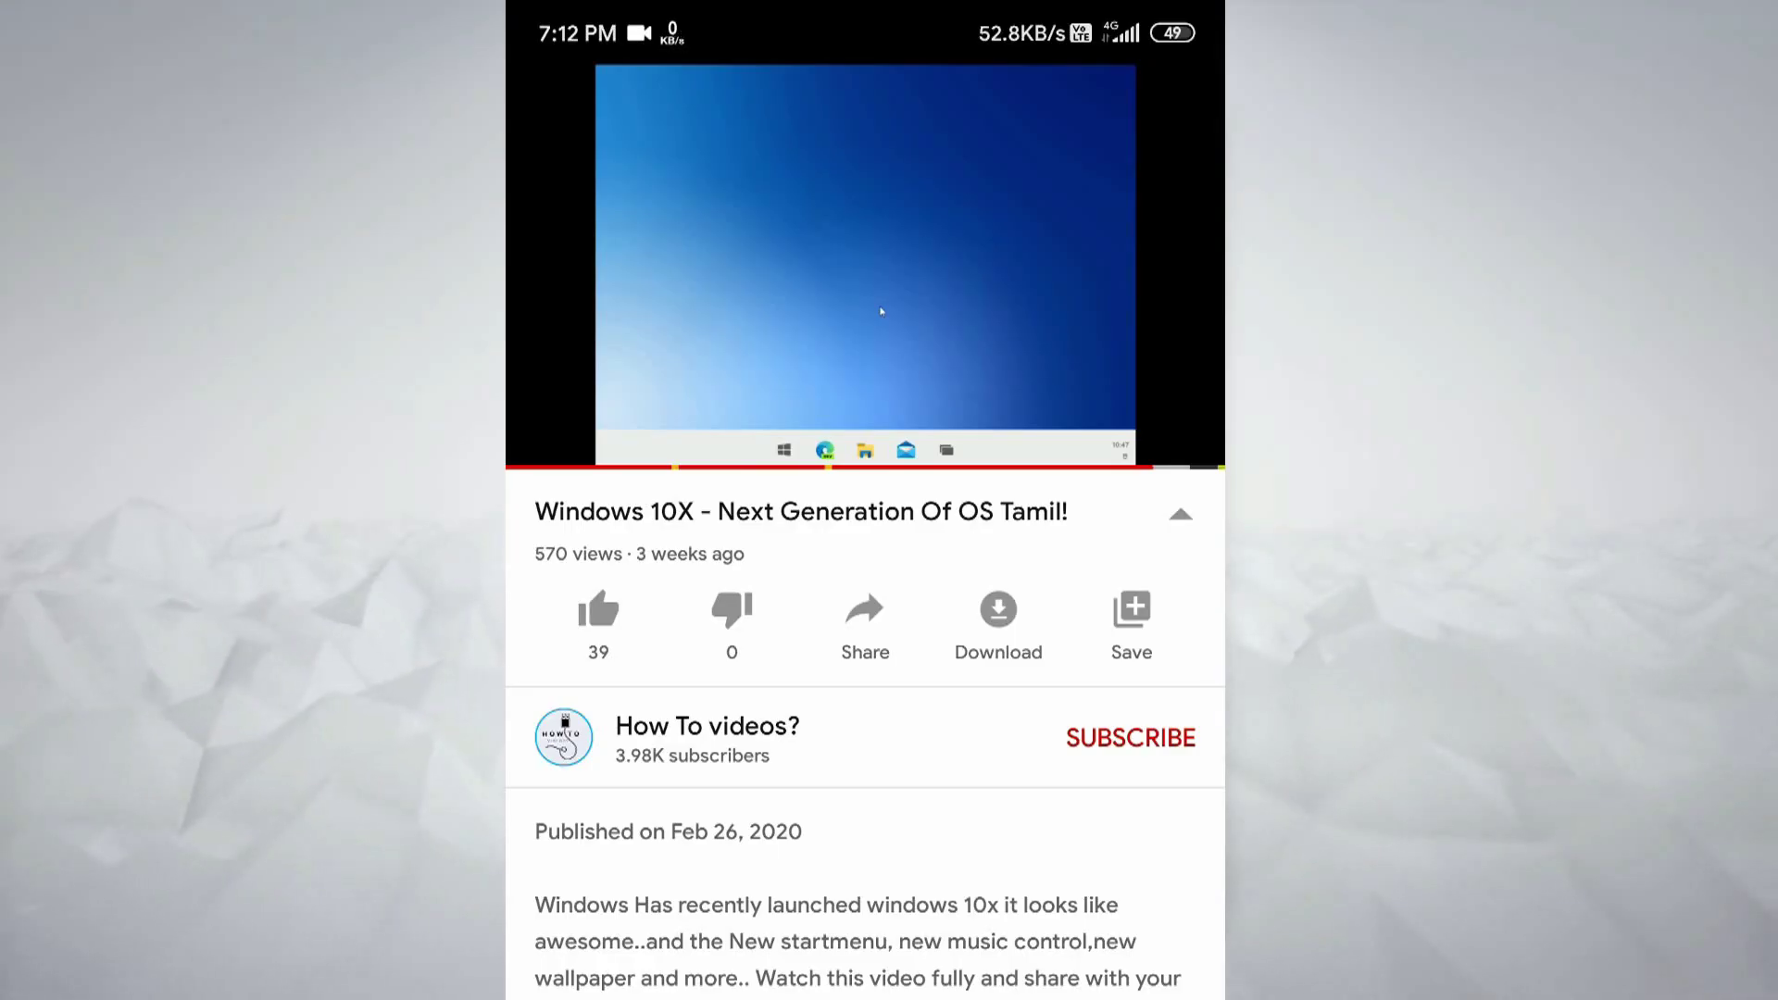
- Switch to YouTube, like the Windows 10X video, and subscribe to the How To videos? channel with notifications set to All
{"action": "left_click", "coordinate": [598, 611]}
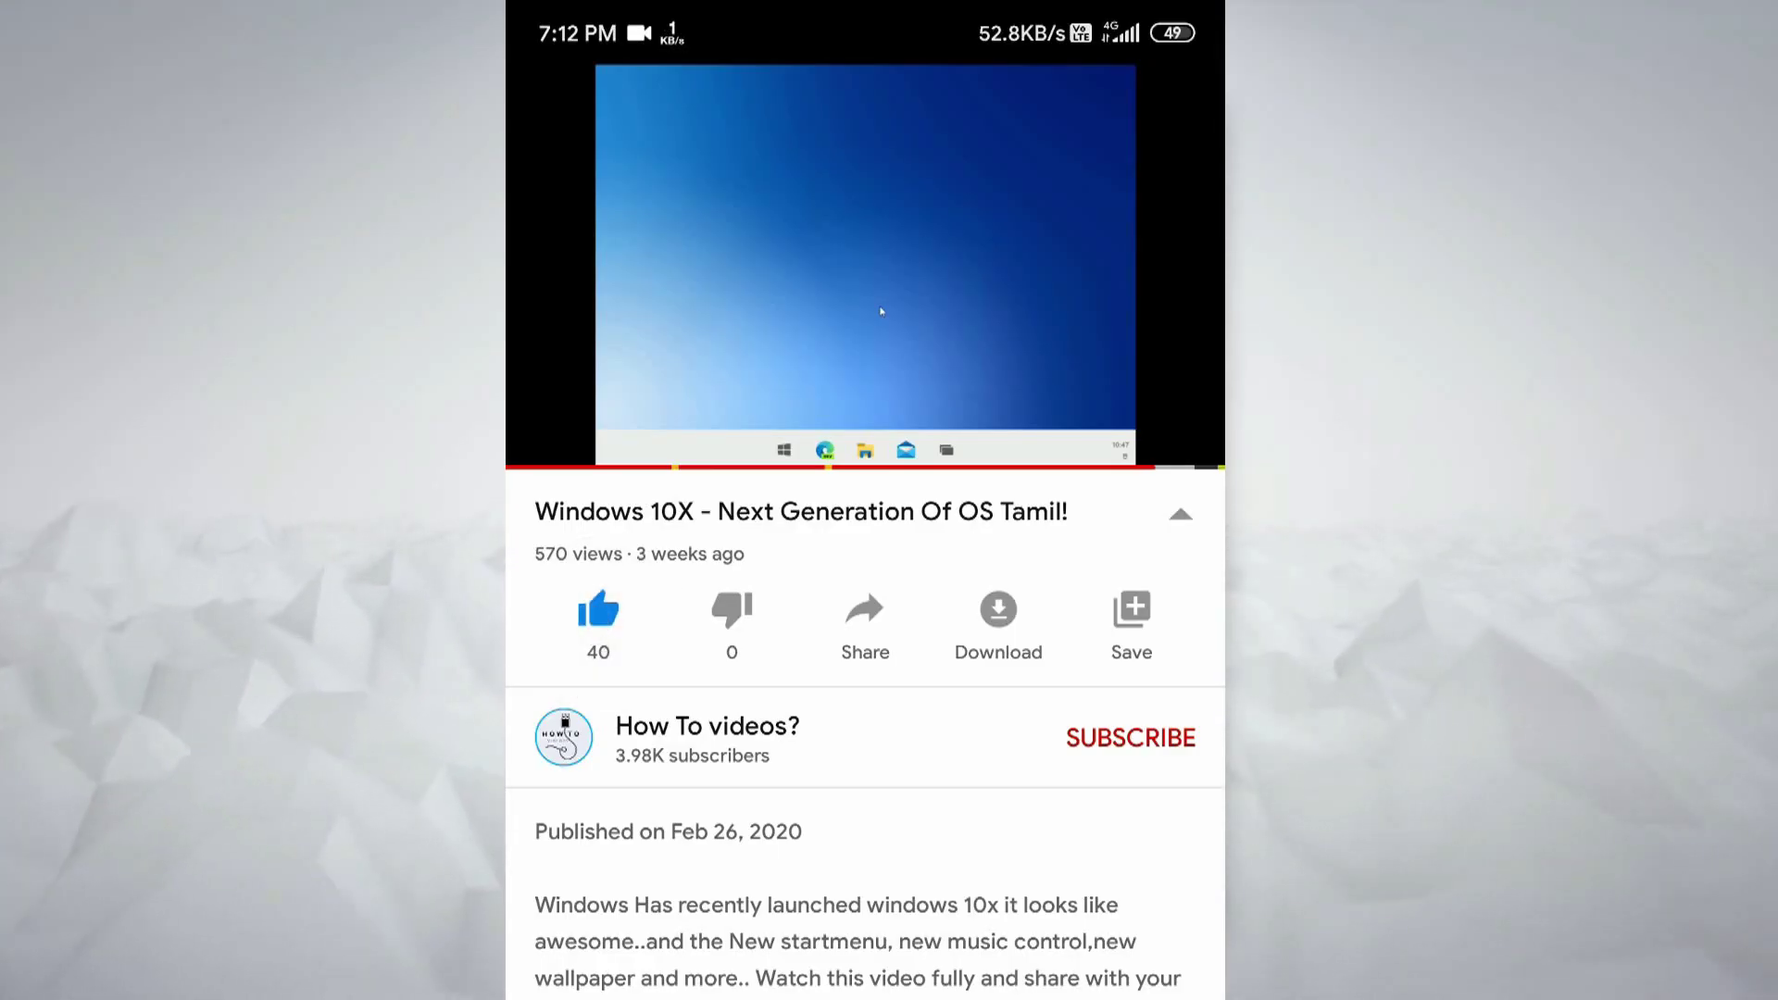
{"action": "left_click", "coordinate": [1184, 747]}
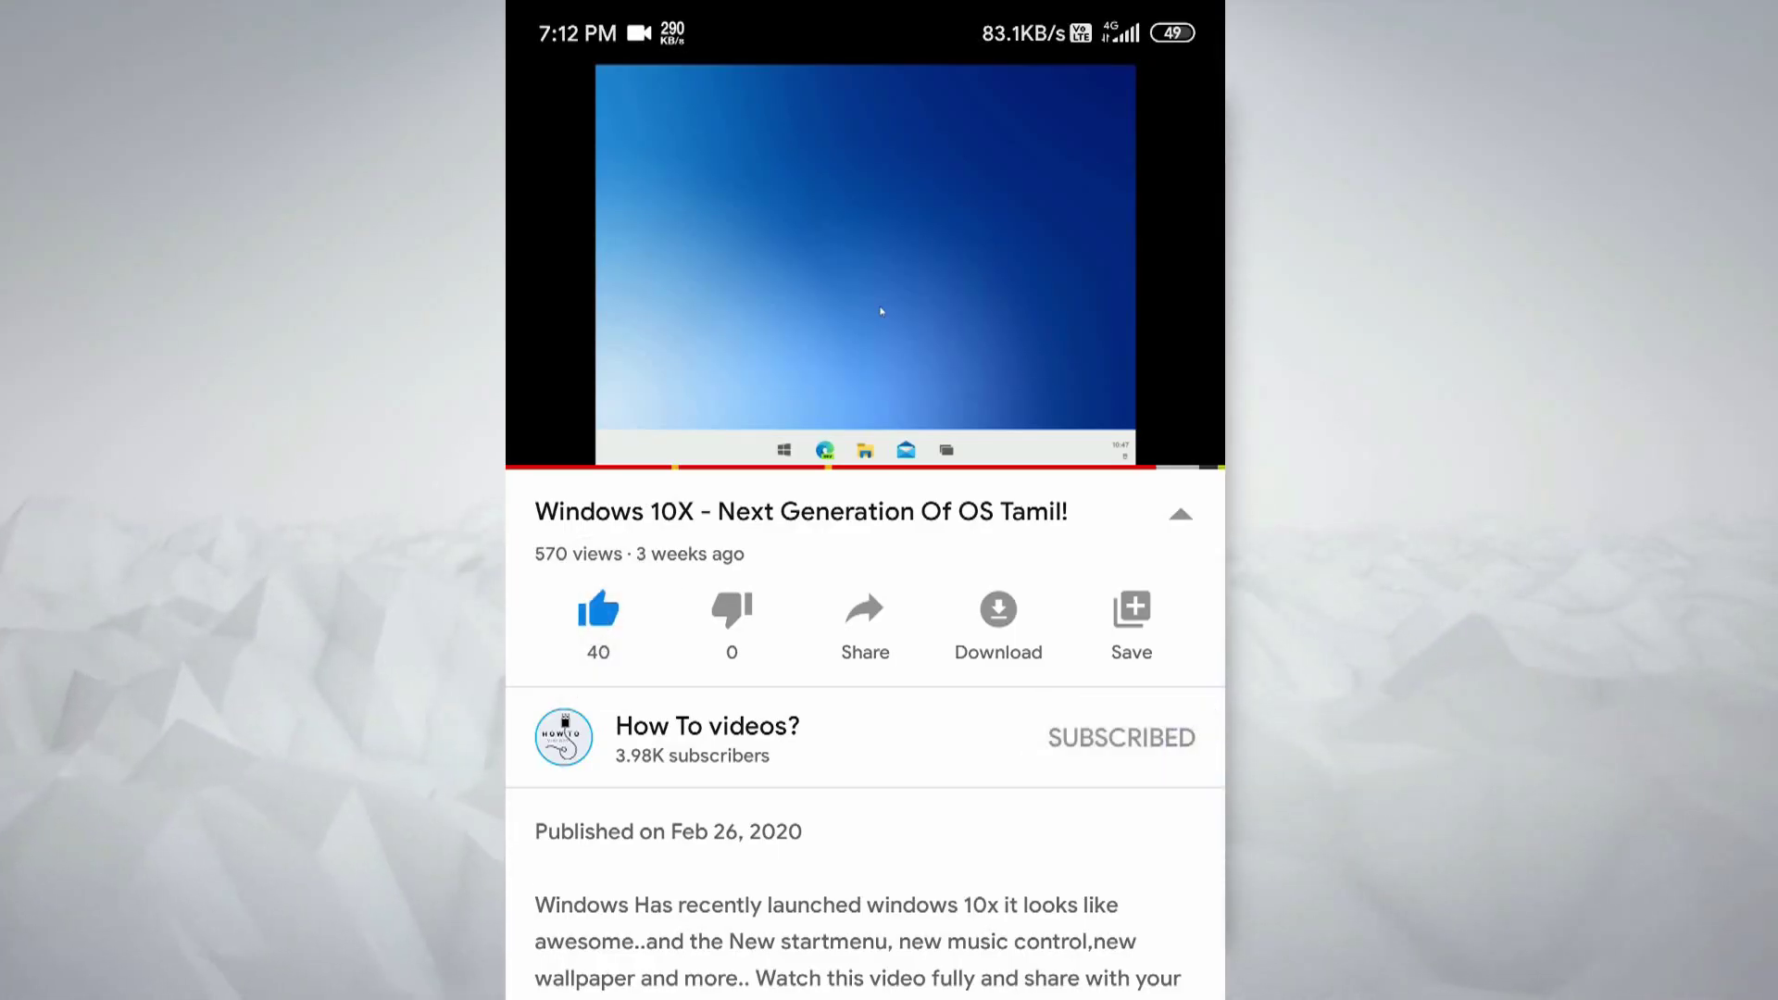
{"action": "left_click", "coordinate": [1181, 738]}
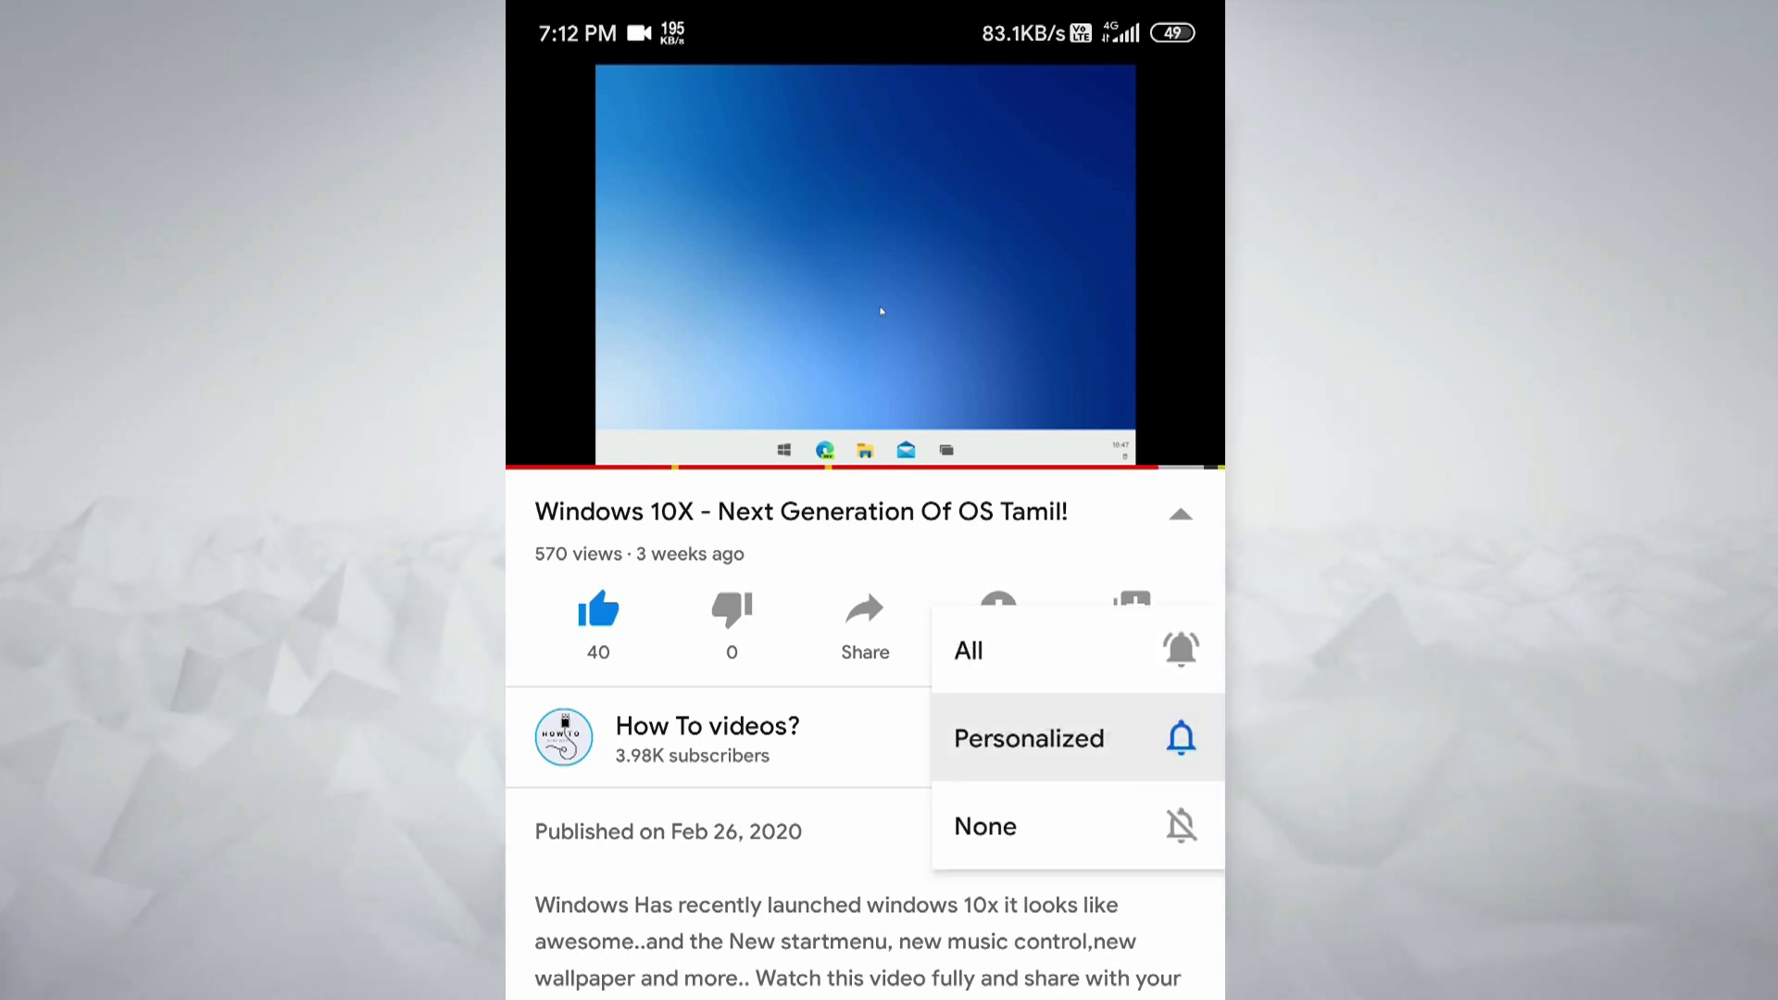
{"action": "left_click", "coordinate": [1180, 649]}
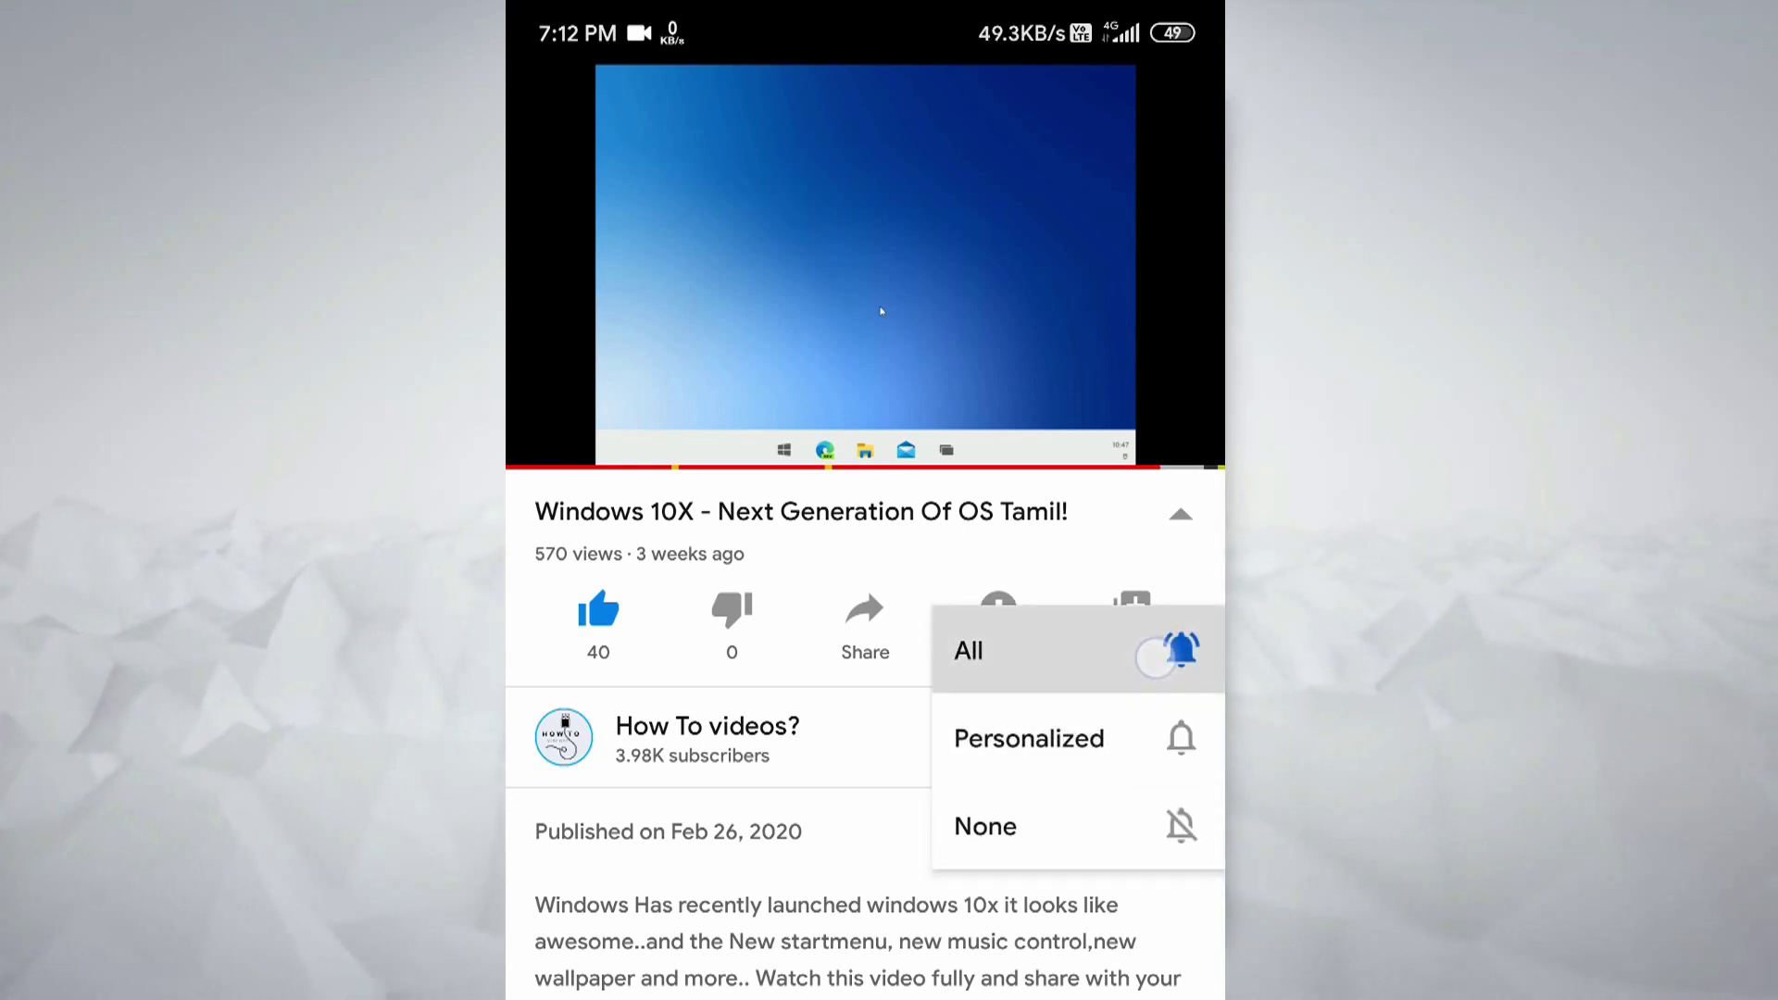